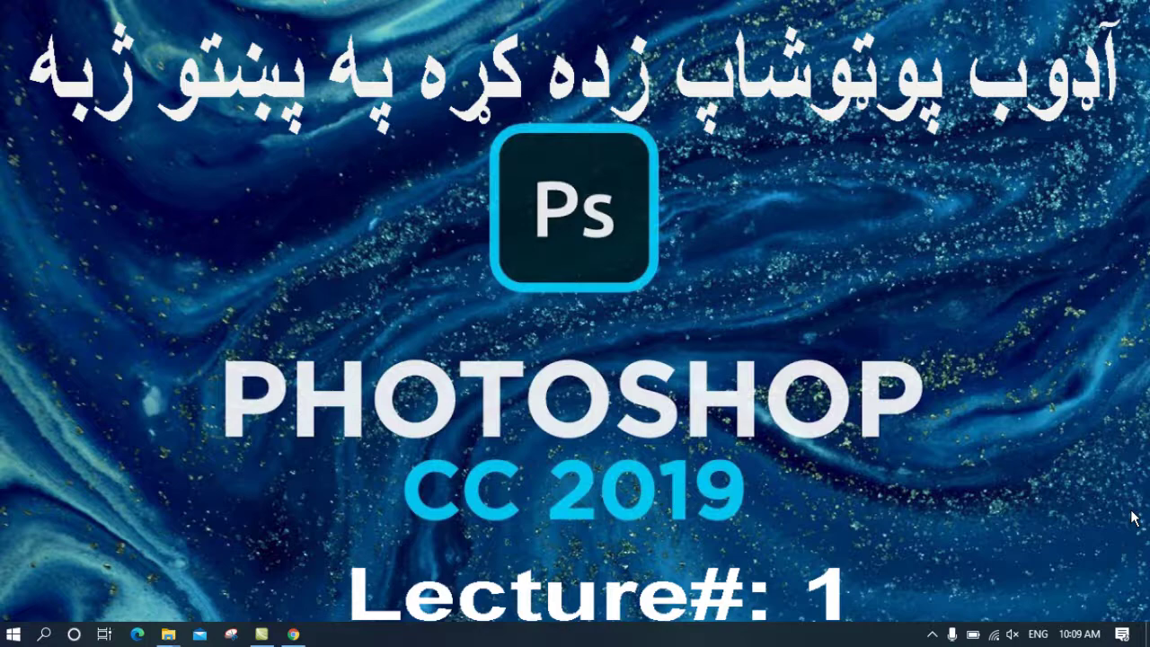
Step: Launch Notepad from the Run dialog, retrying after the mistyped 'notepa' fails
key("super+r")
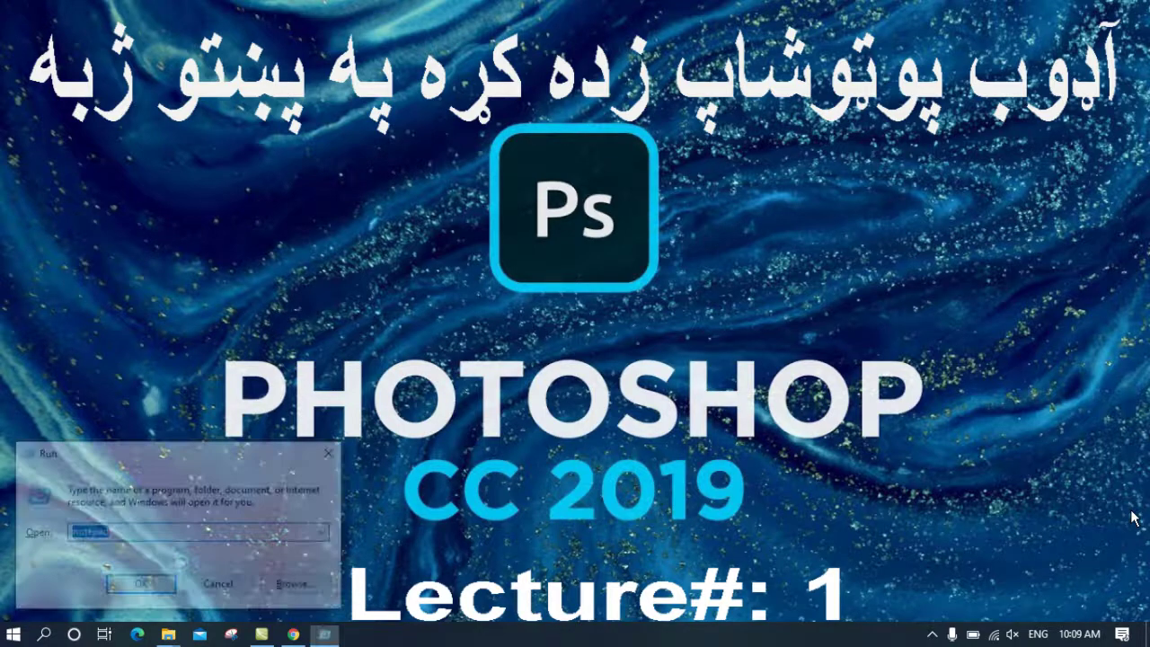
type("note")
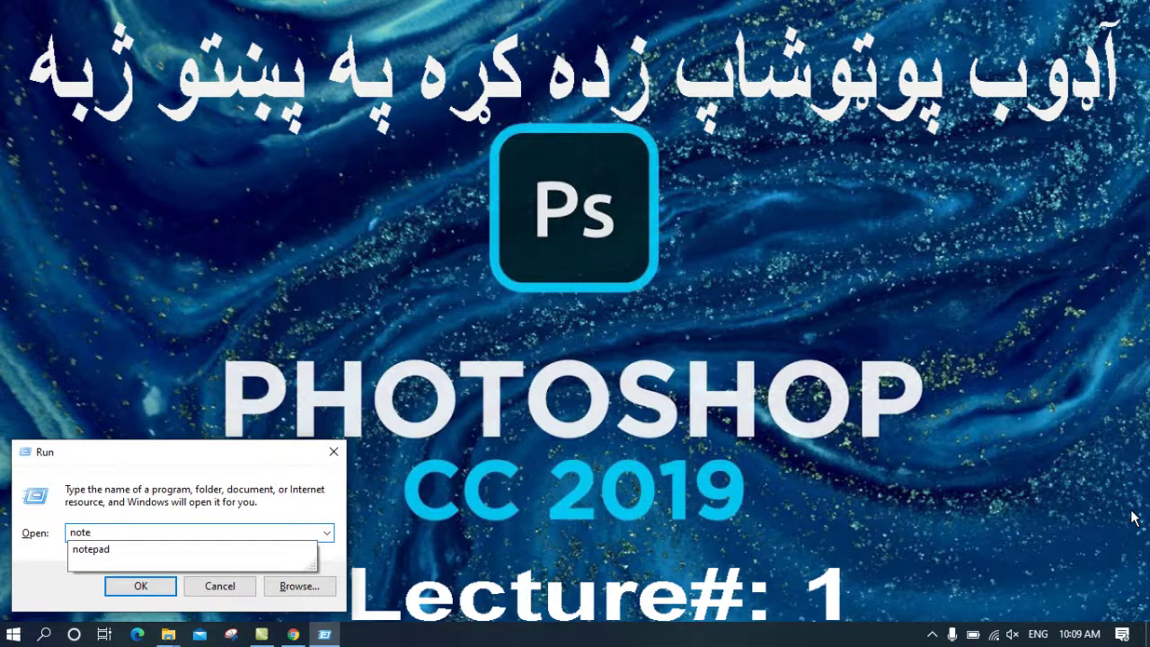
type("pa")
key("Return")
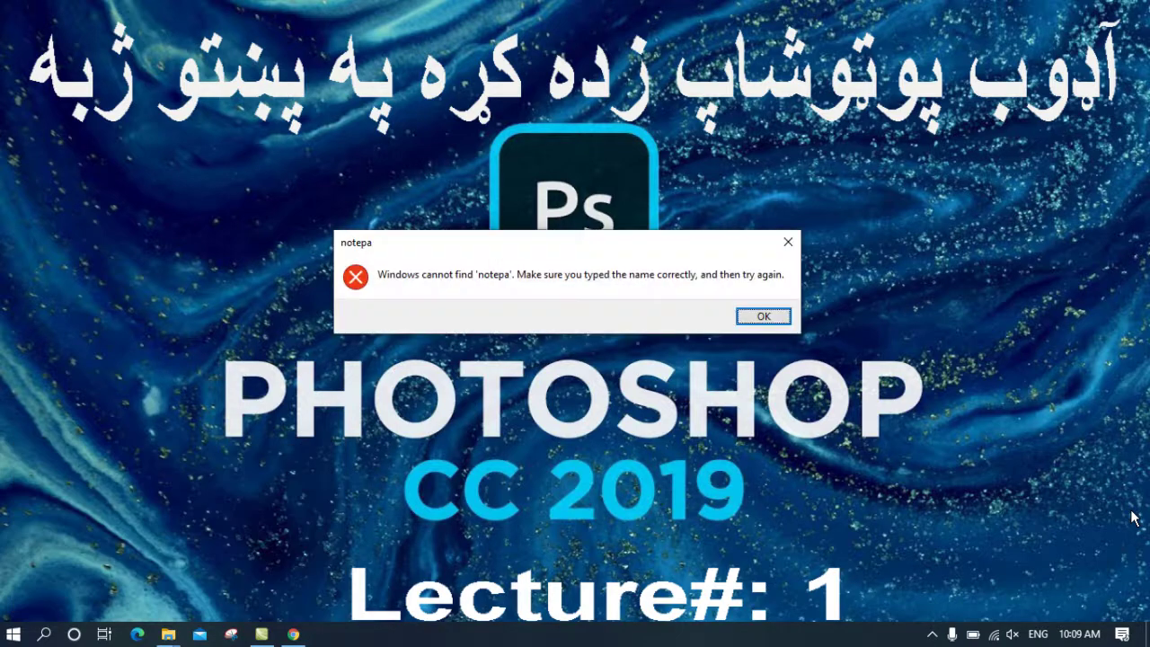
key("Return")
type("n")
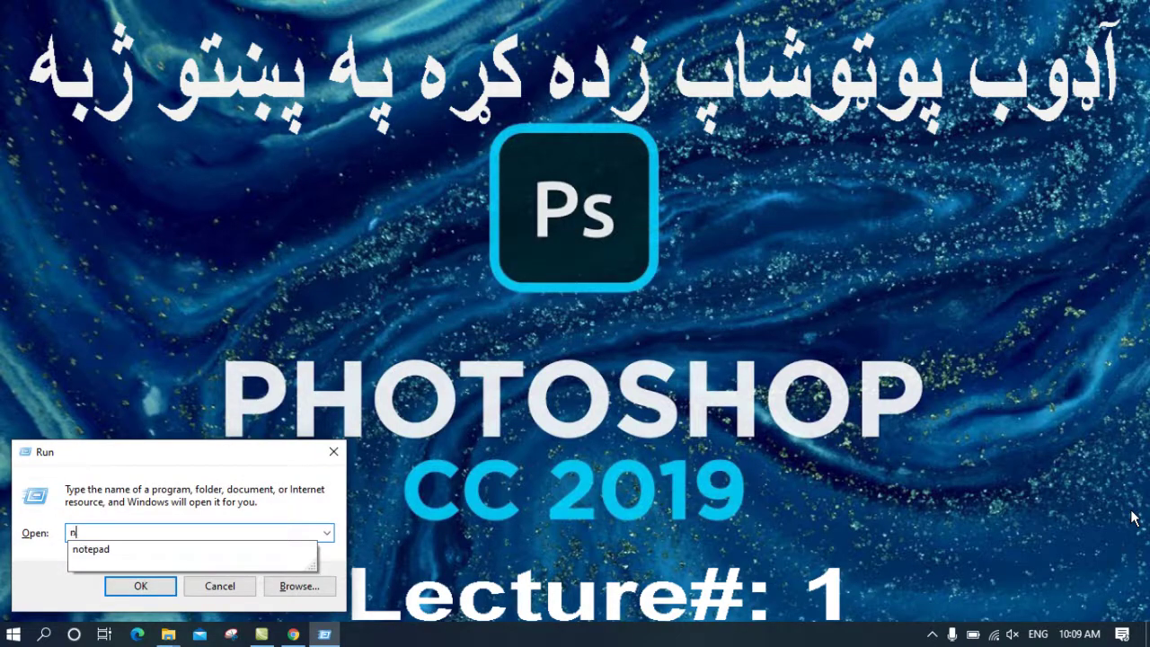
key("Down")
key("Return")
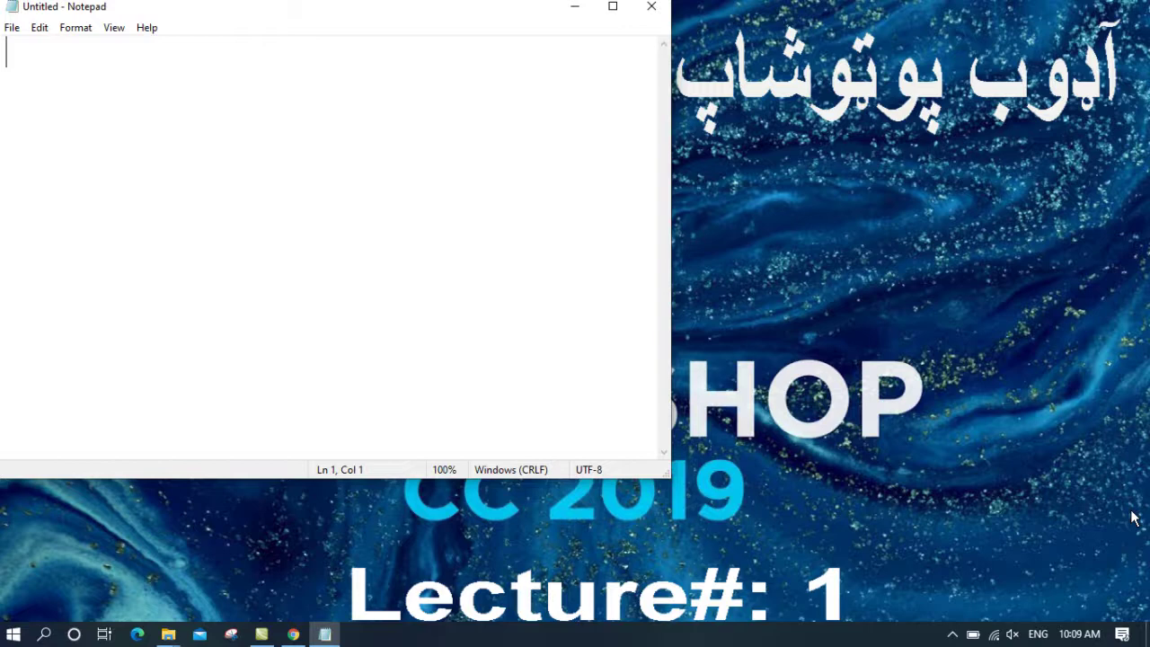
Step: Maximize Notepad and write 'Adobe Photoshop CC' and 'what is adobe (it is name of company)'
type("Ado")
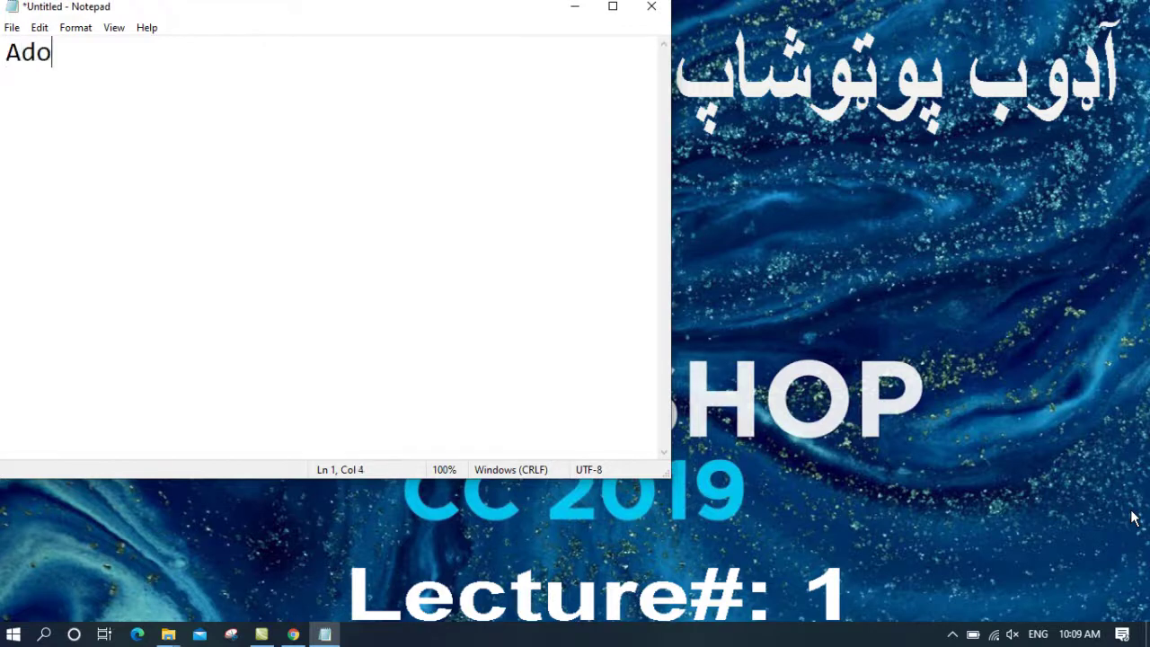
type("be Phot")
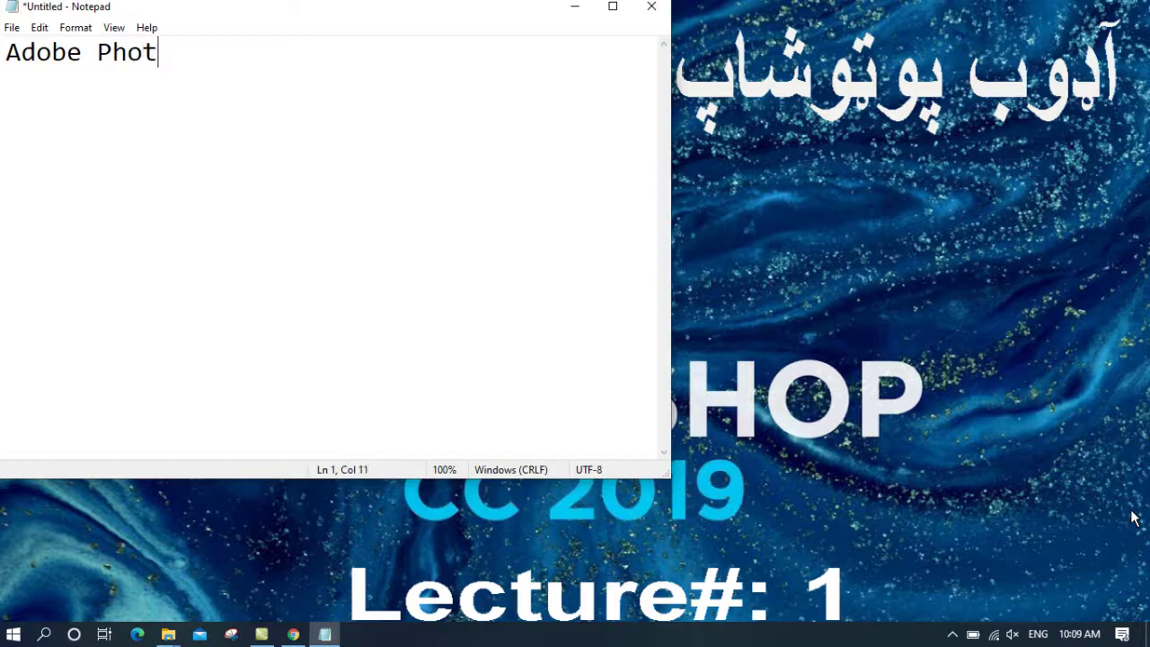
type("oshop CC")
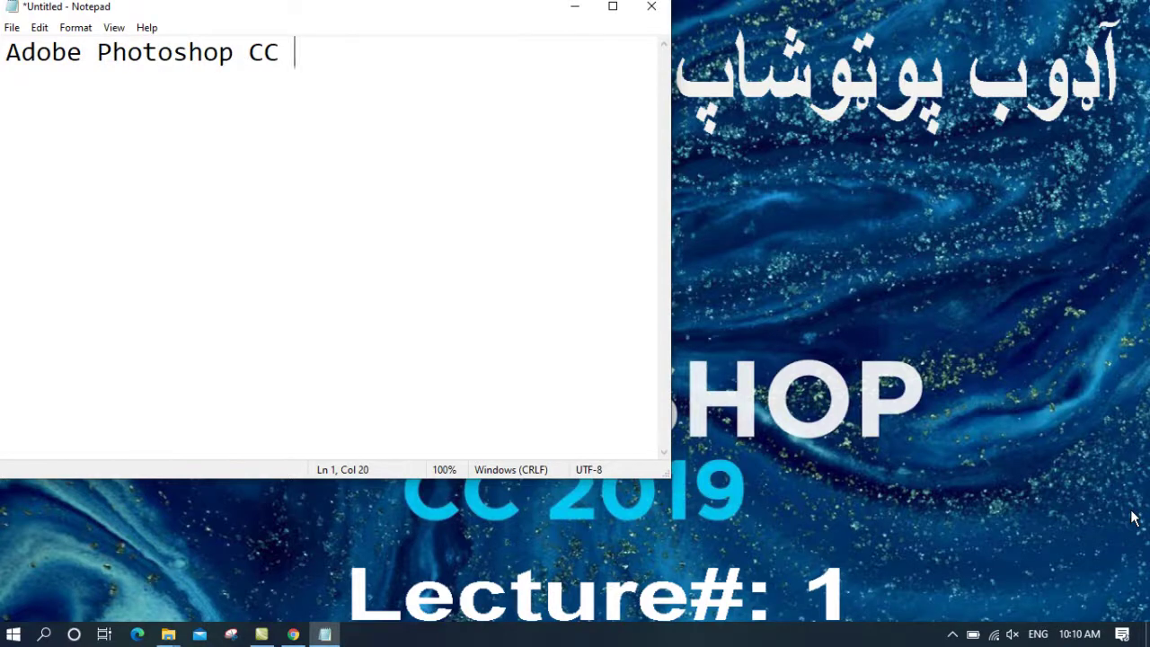
left_click(621, 9)
key("Return")
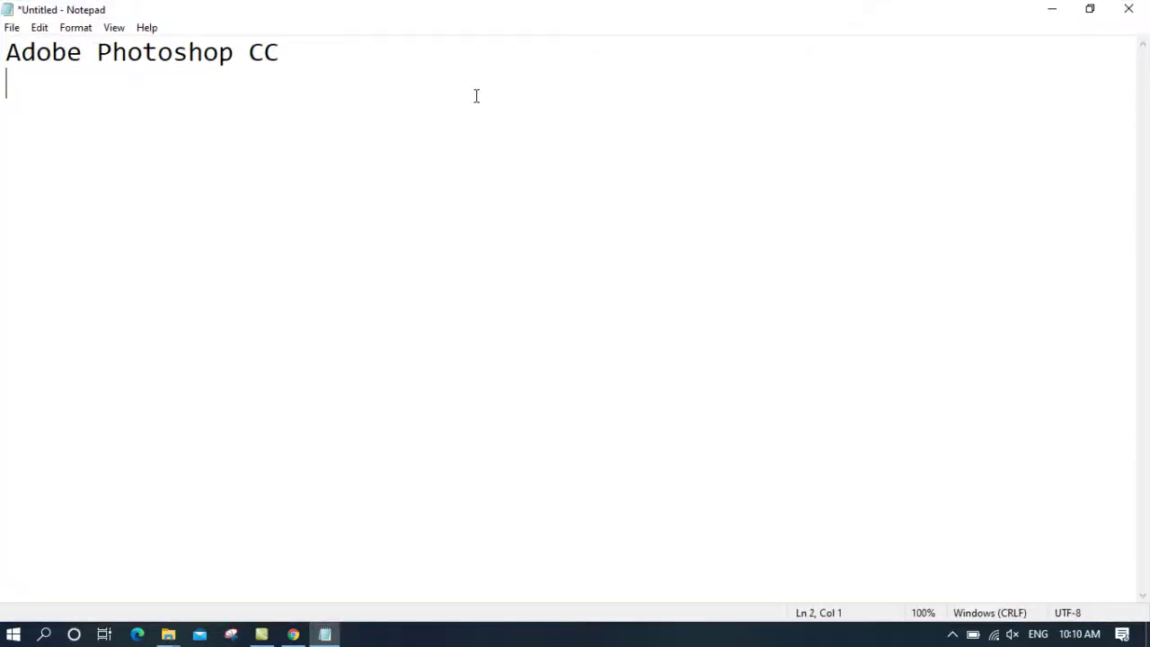
type("what is adobe ")
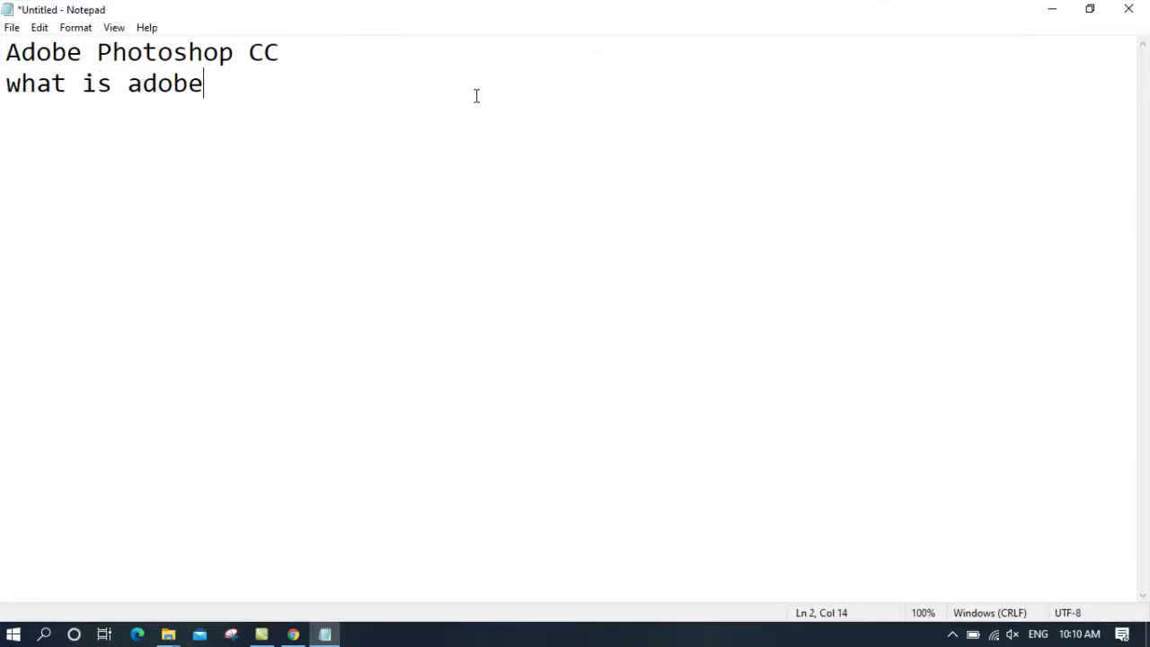
type("(")
type("it is anme")
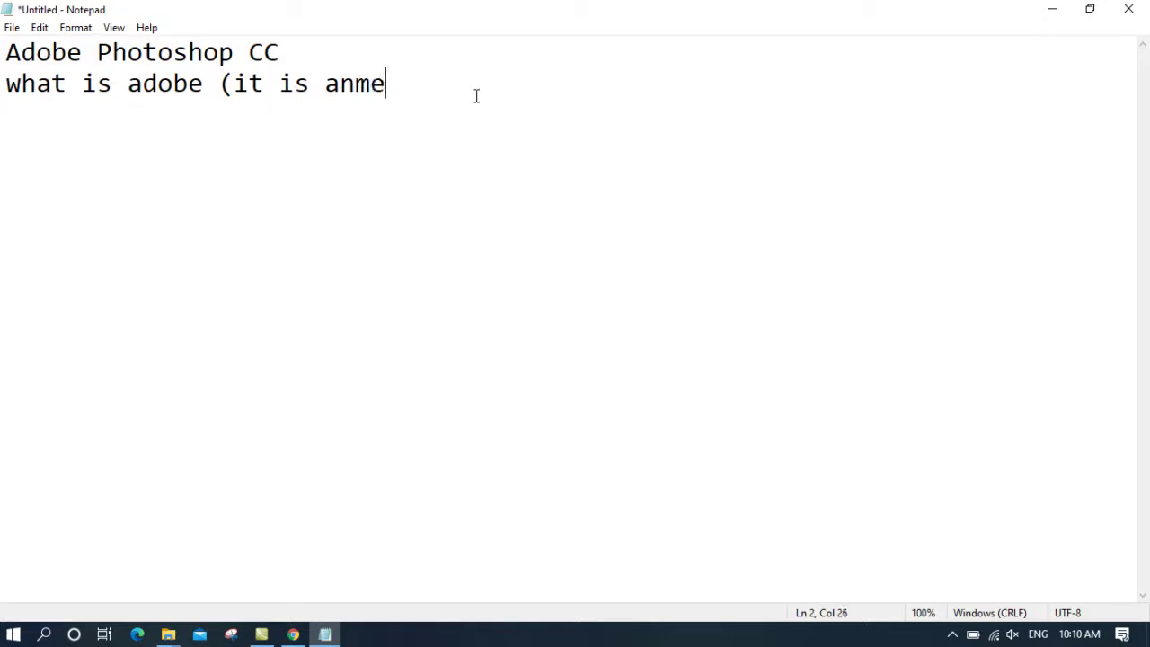
key("BackSpace")
key("BackSpace")
key("BackSpace")
key("BackSpace")
type("name of compa")
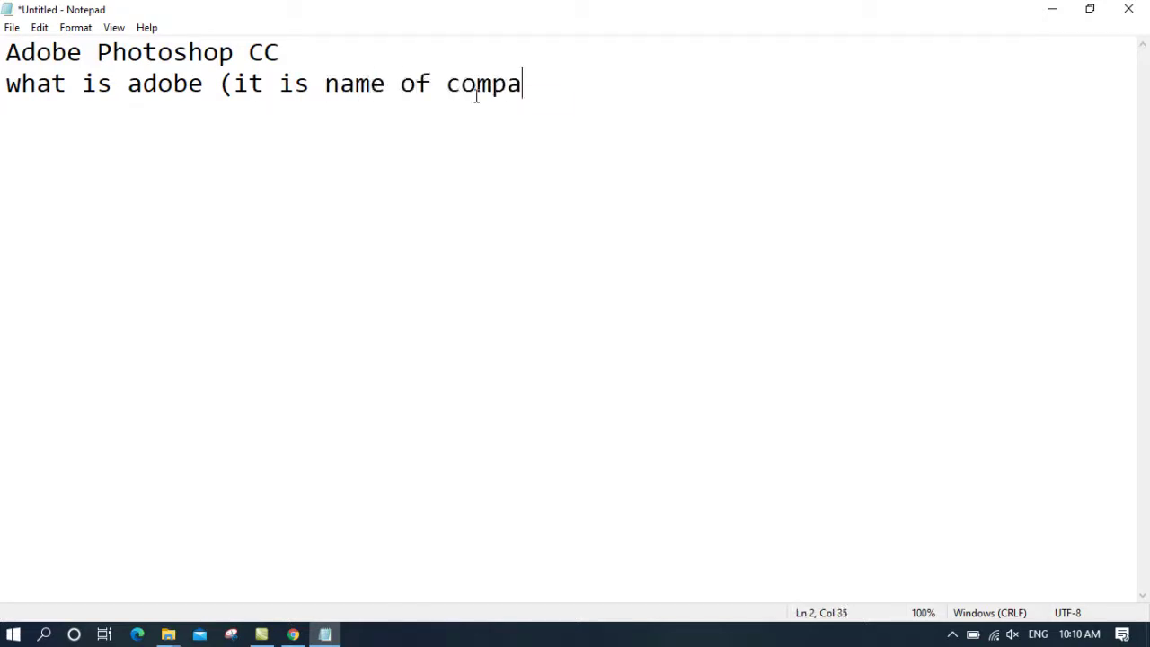
type("ny")
key("BackSpace")
type(")")
key("Return")
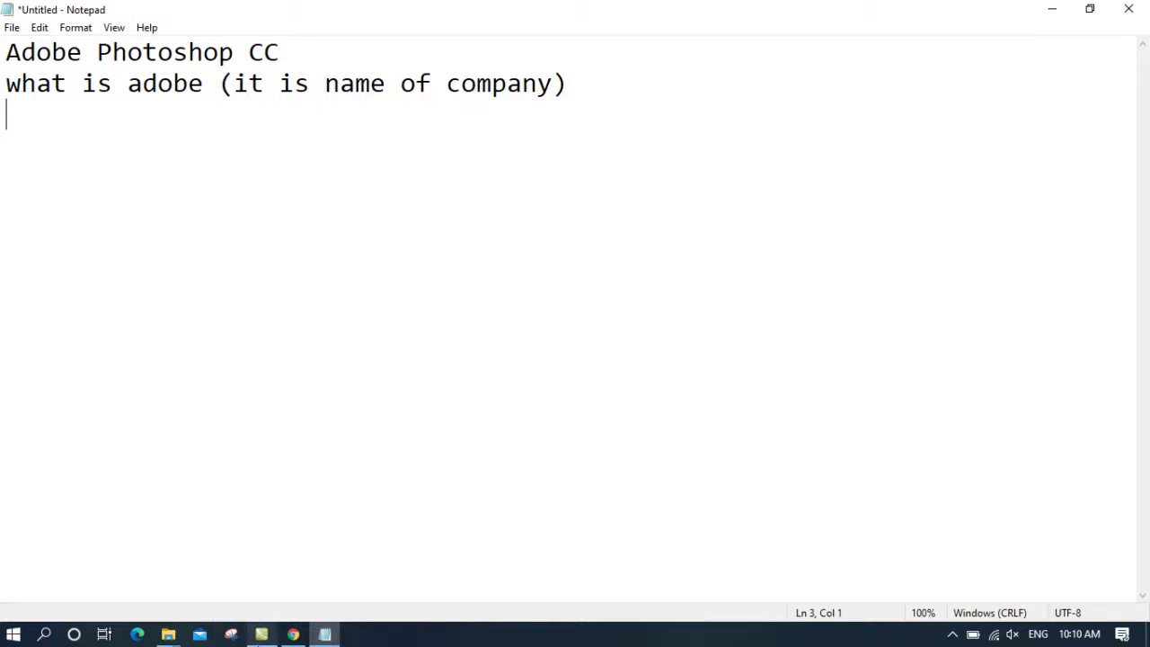
Step: Search Google in Chrome for 'what is adobe?'
mouse_move(261, 635)
left_click(299, 629)
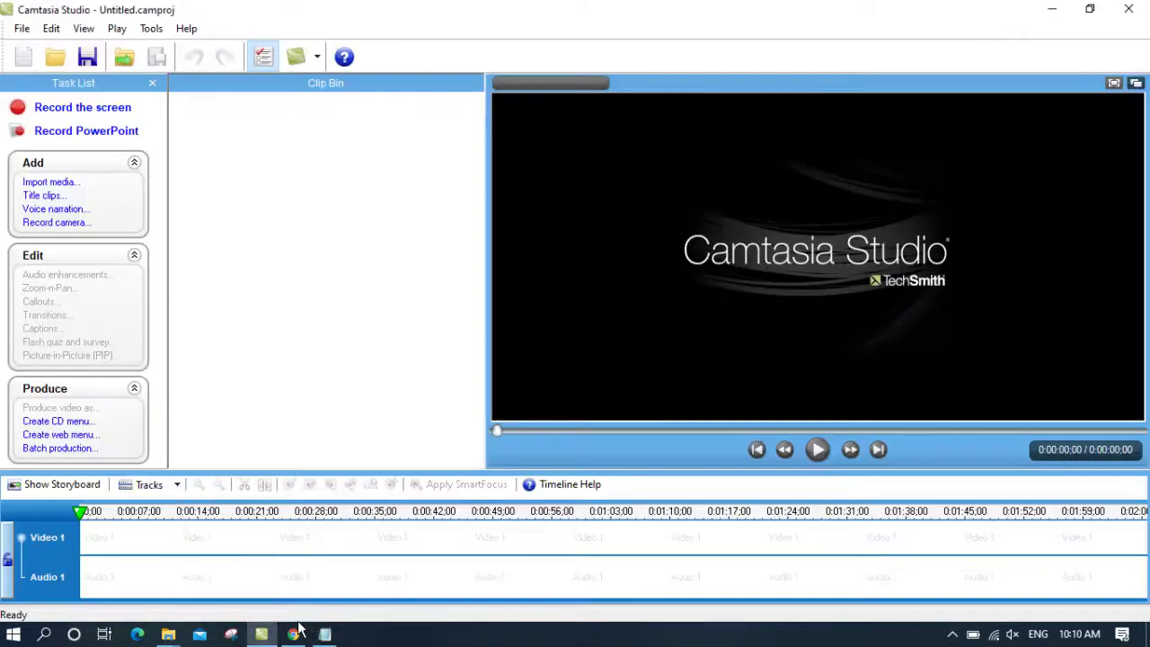
left_click(296, 633)
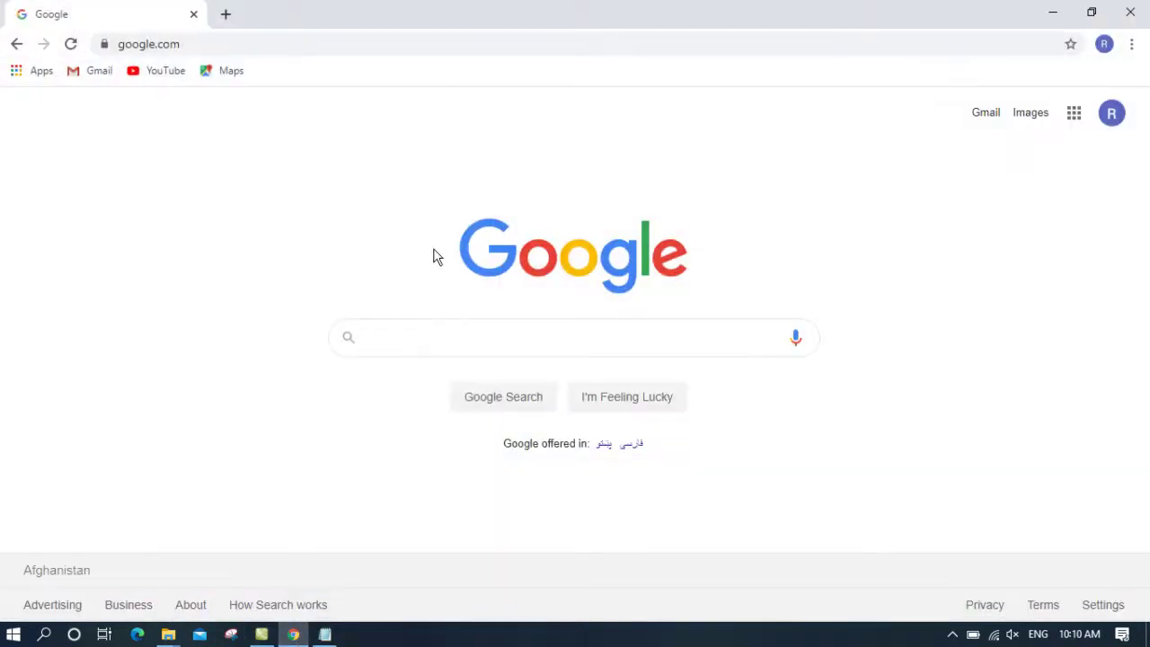
left_click(435, 336)
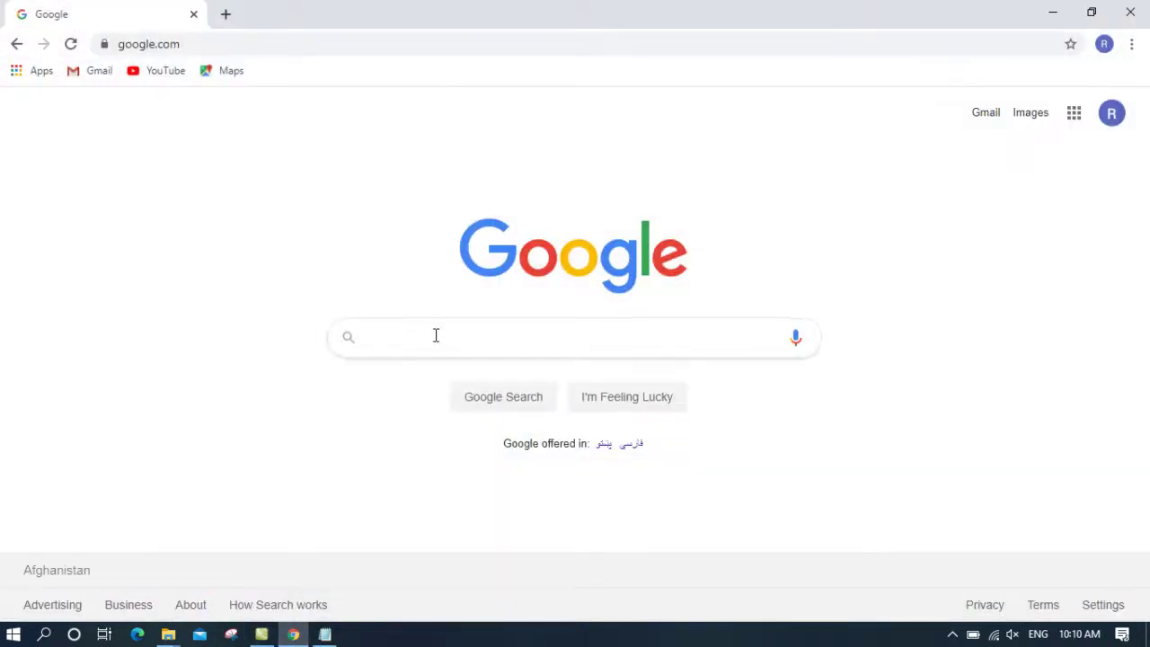
type("what is adobe")
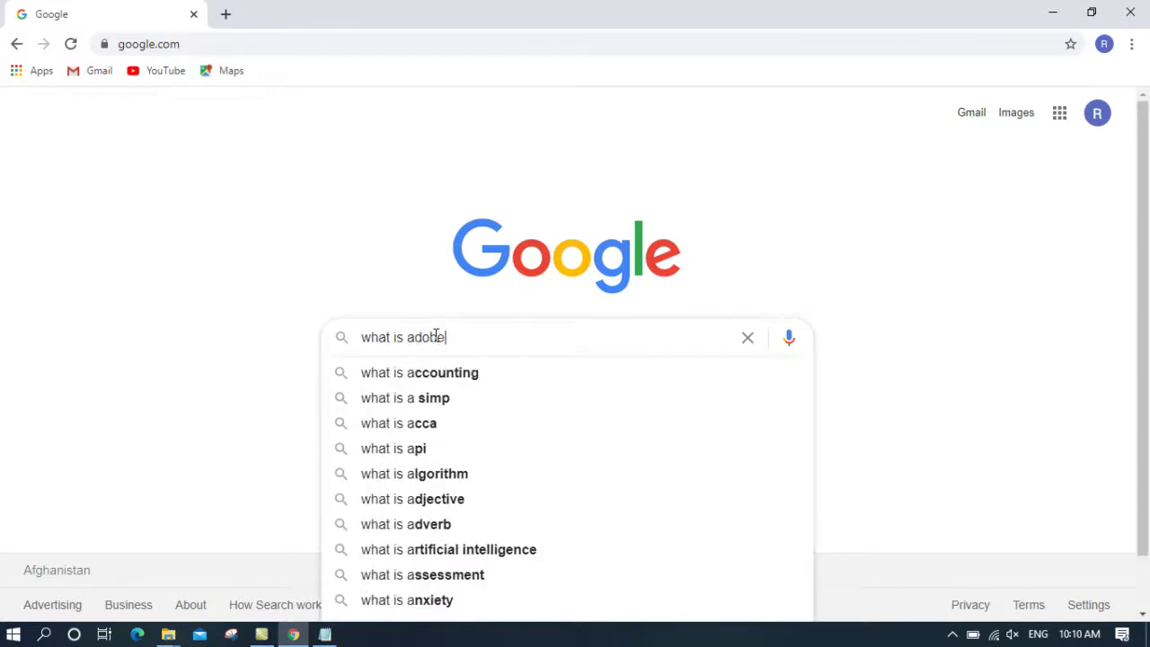
type("?")
key("Return")
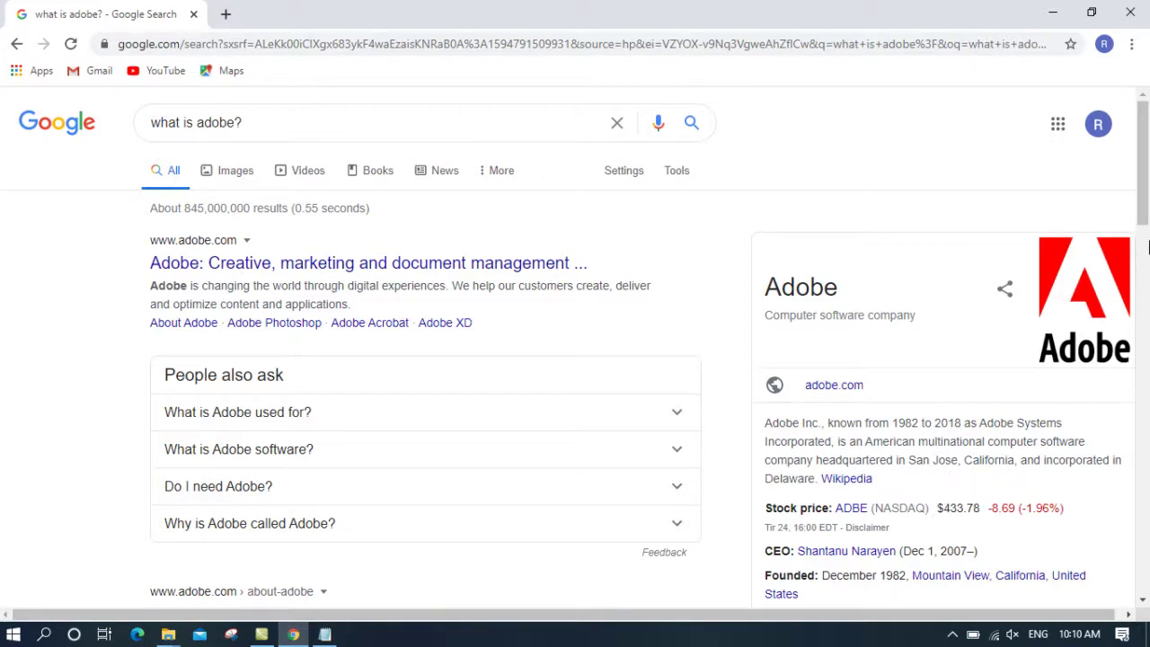
Step: Scroll through the results describing Adobe, then minimize Chrome
left_click_drag(1147, 144, 1148, 150)
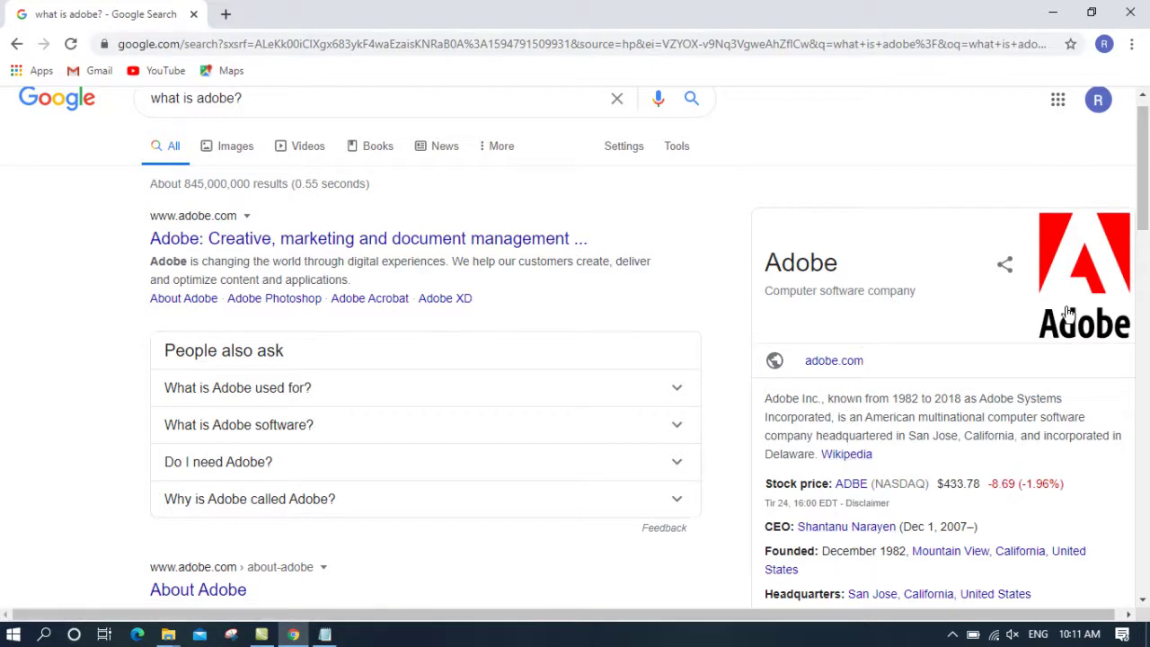
left_click_drag(1143, 193, 1143, 284)
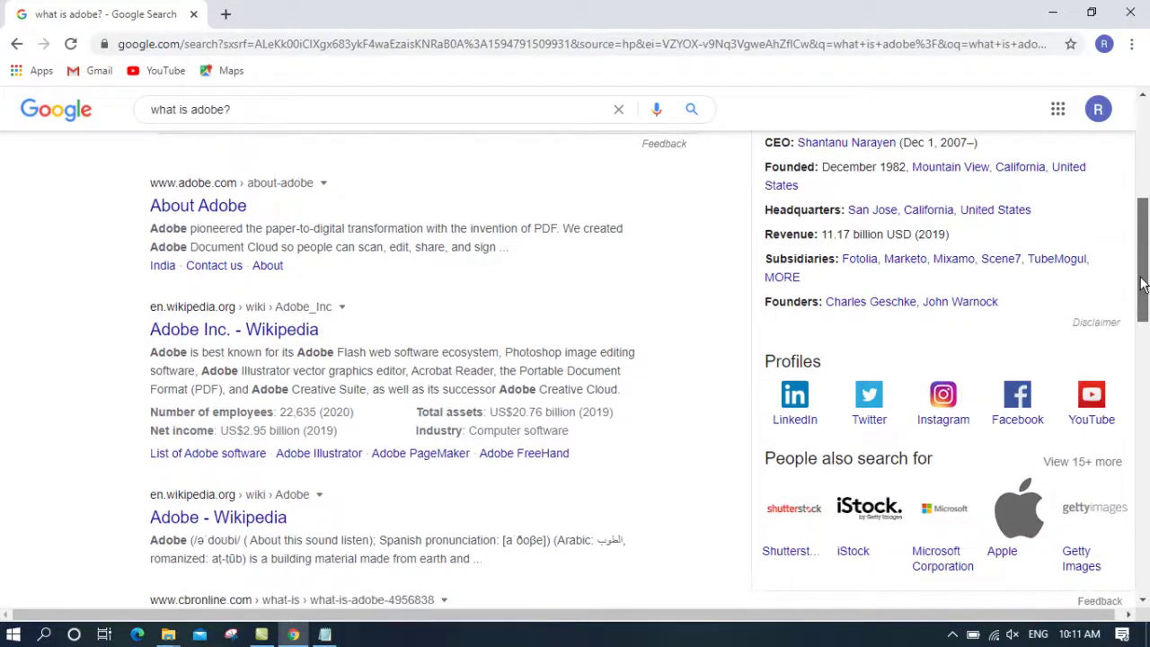
left_click_drag(1142, 284, 1142, 241)
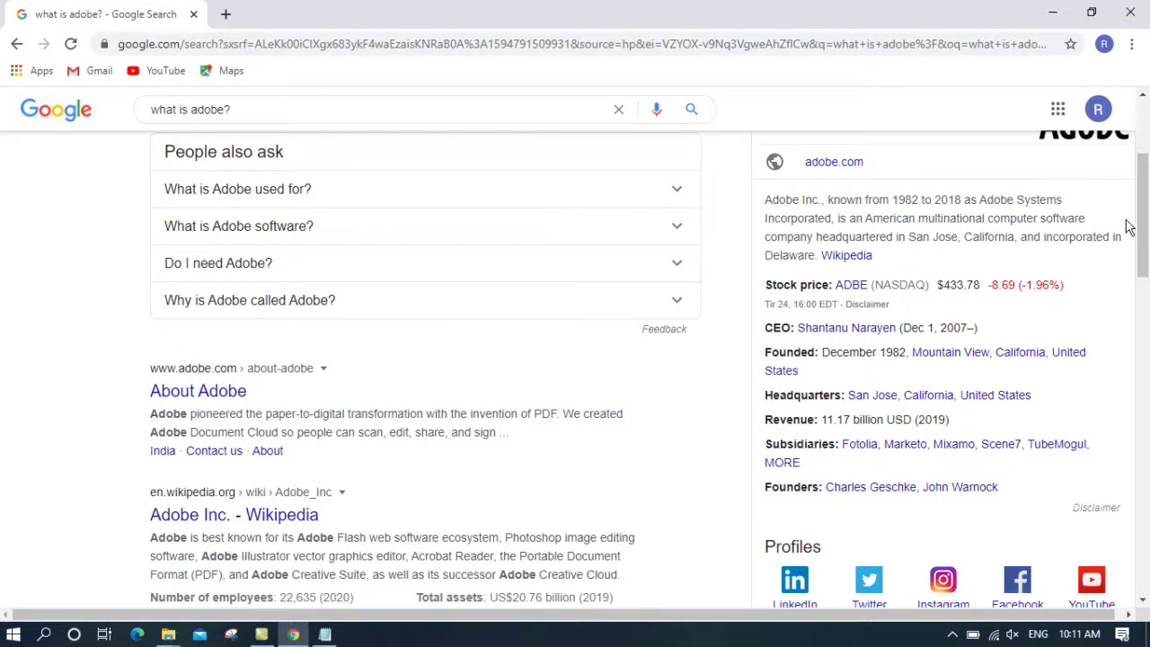
left_click(1050, 10)
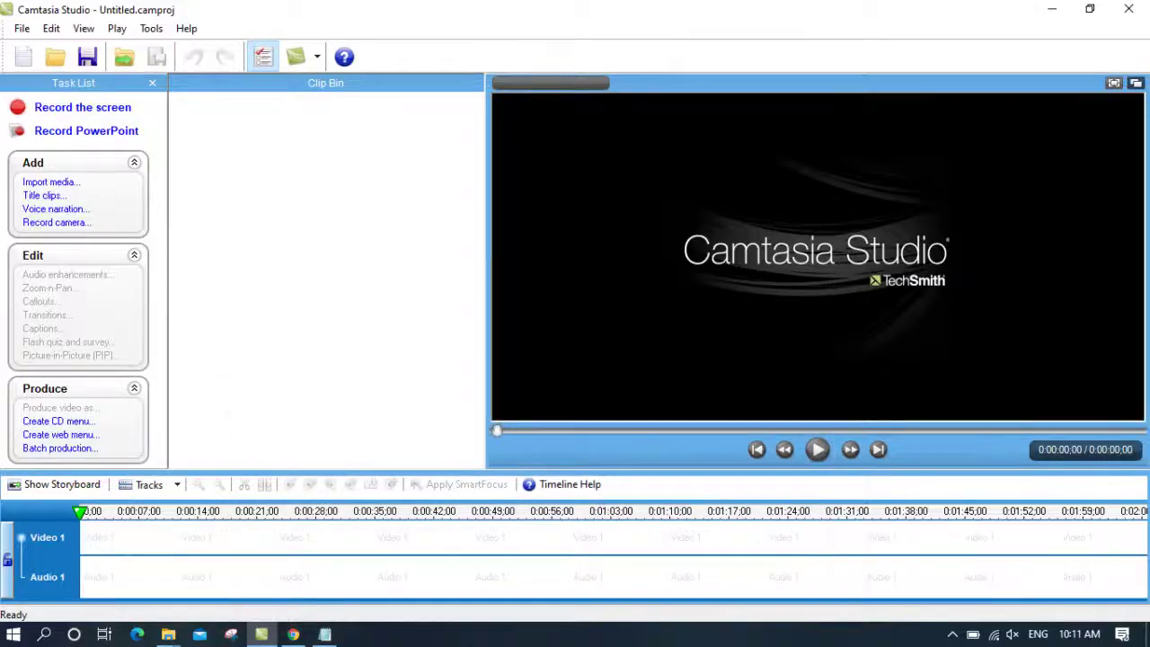
Step: Add an indented 'Adobe Collection CC' heading below the second line
left_click(324, 635)
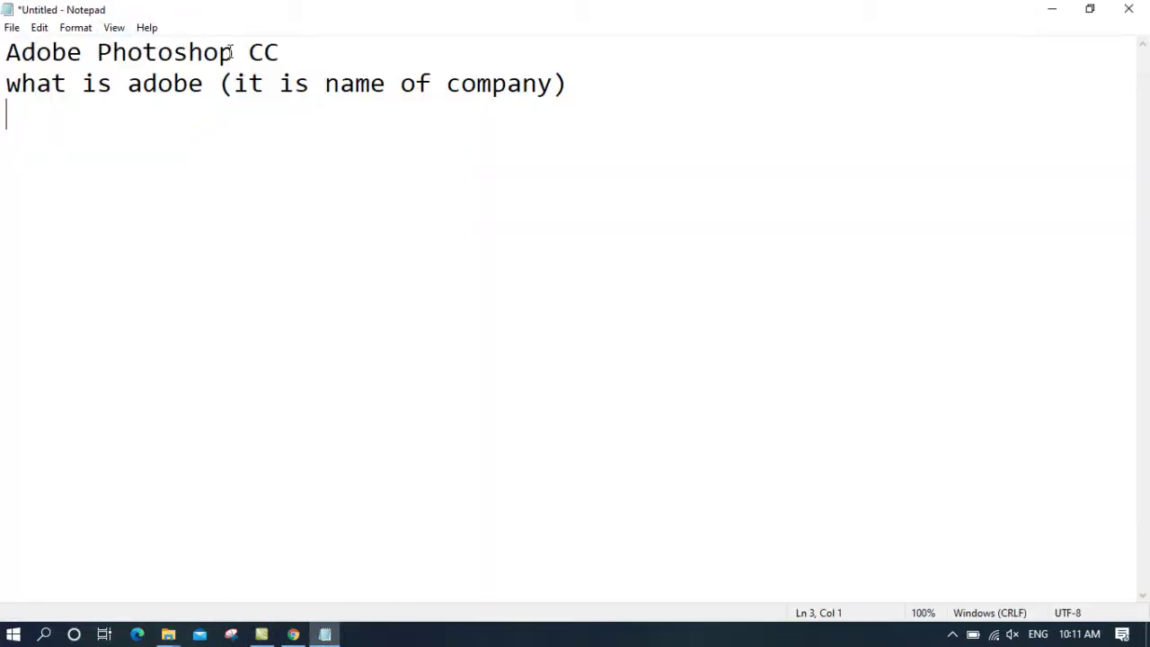
left_click_drag(233, 52, 98, 56)
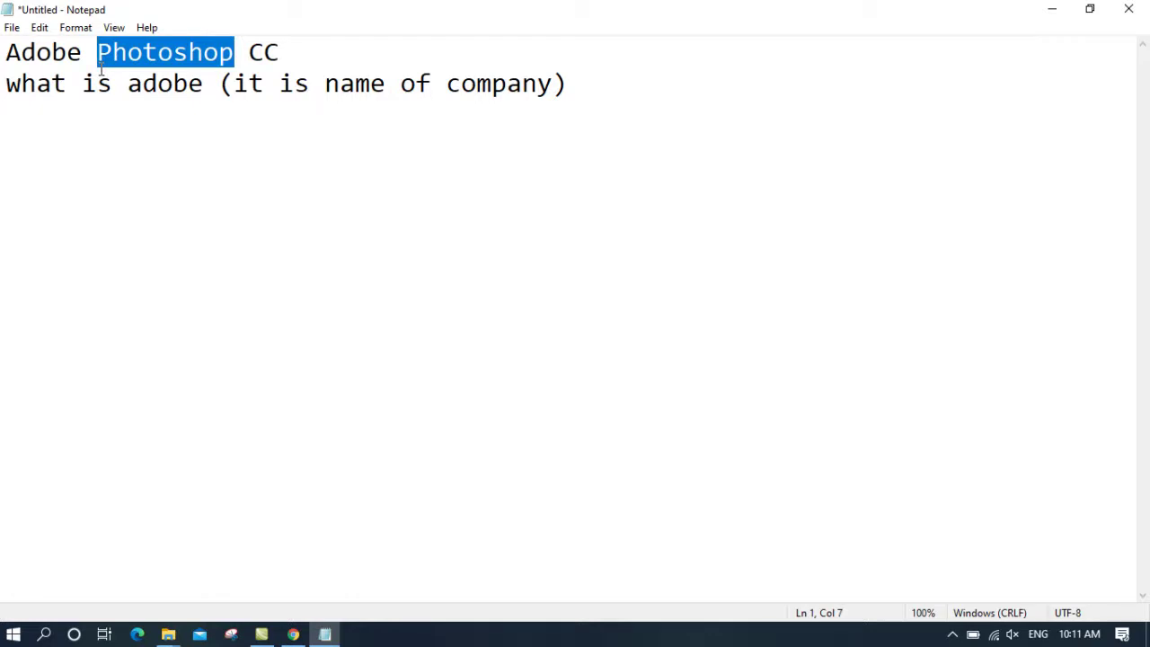
left_click(603, 87)
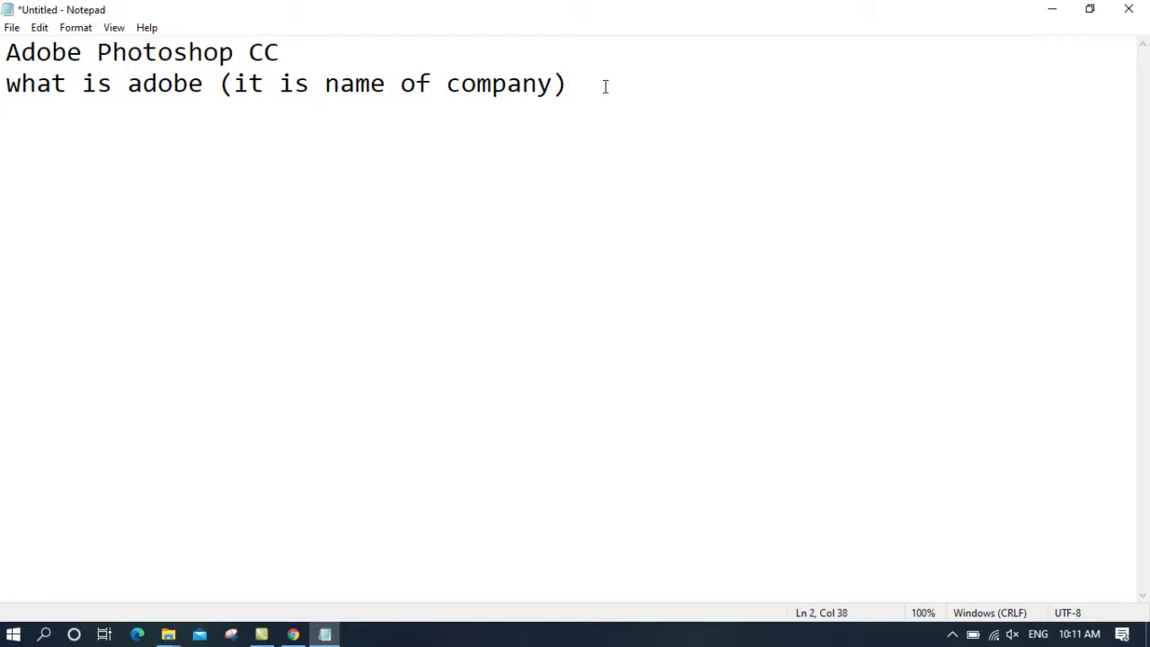
key("Return")
key("Tab")
key("BackSpace")
key("Tab")
type("aDOB")
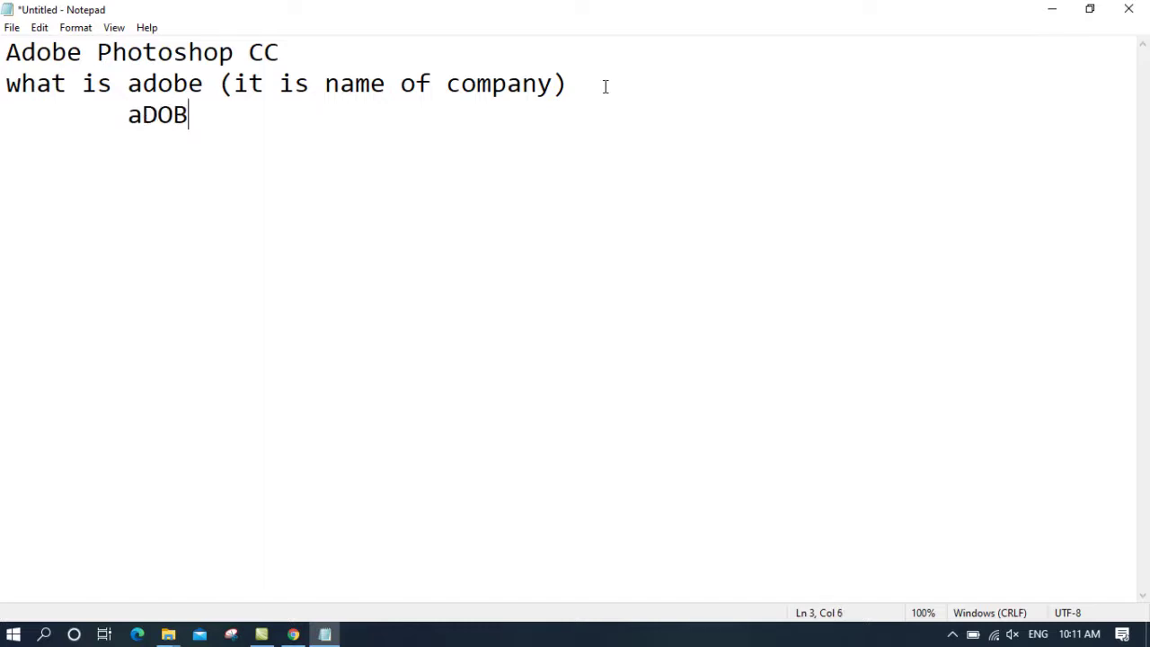
key("BackSpace")
key("BackSpace")
key("BackSpace")
type("Adobe ")
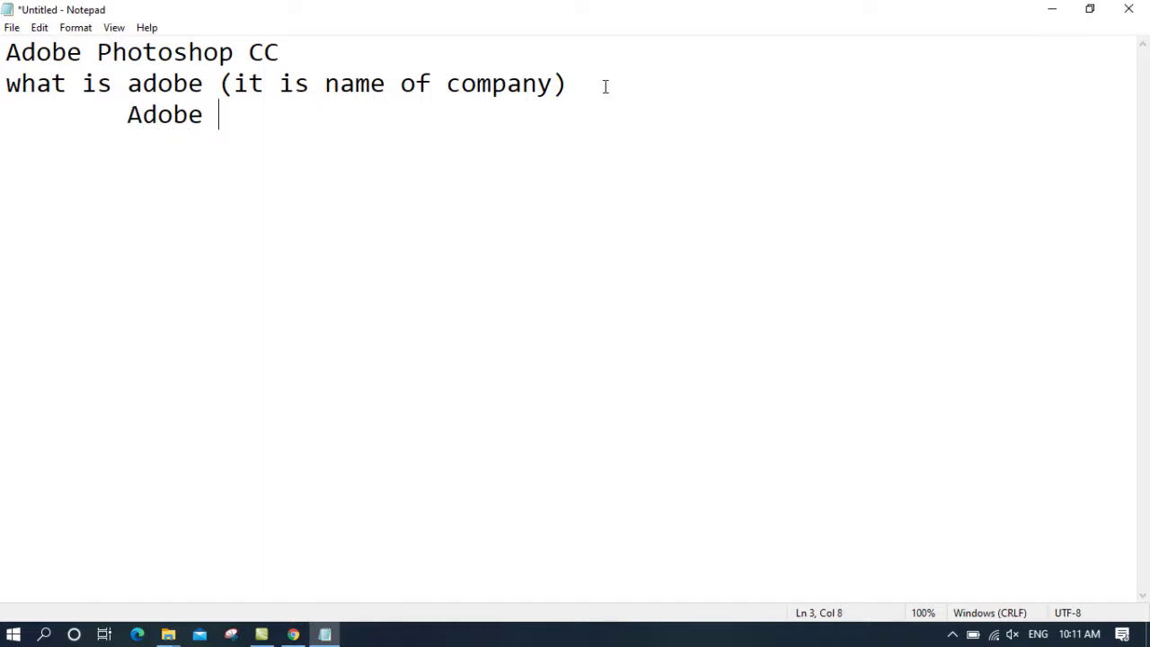
type("Collection")
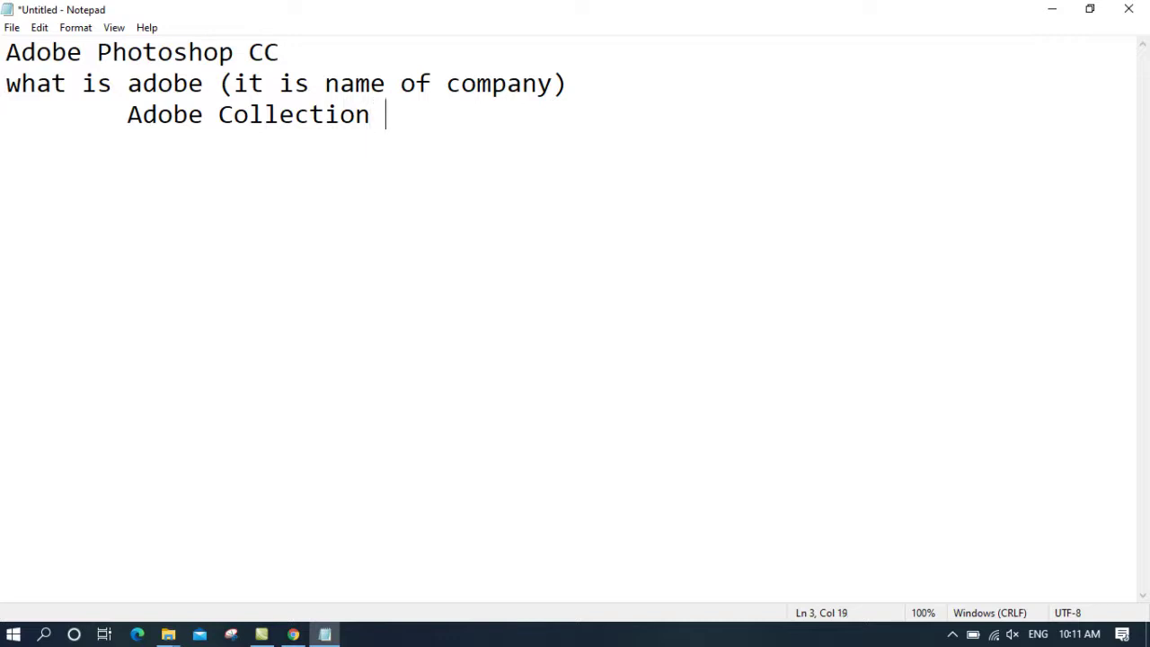
type("CC")
Step: List indented items 1: Photoshop, 2: InDesign and 3: Illustrator
key("Return")
key("Tab")
type("1: Ph")
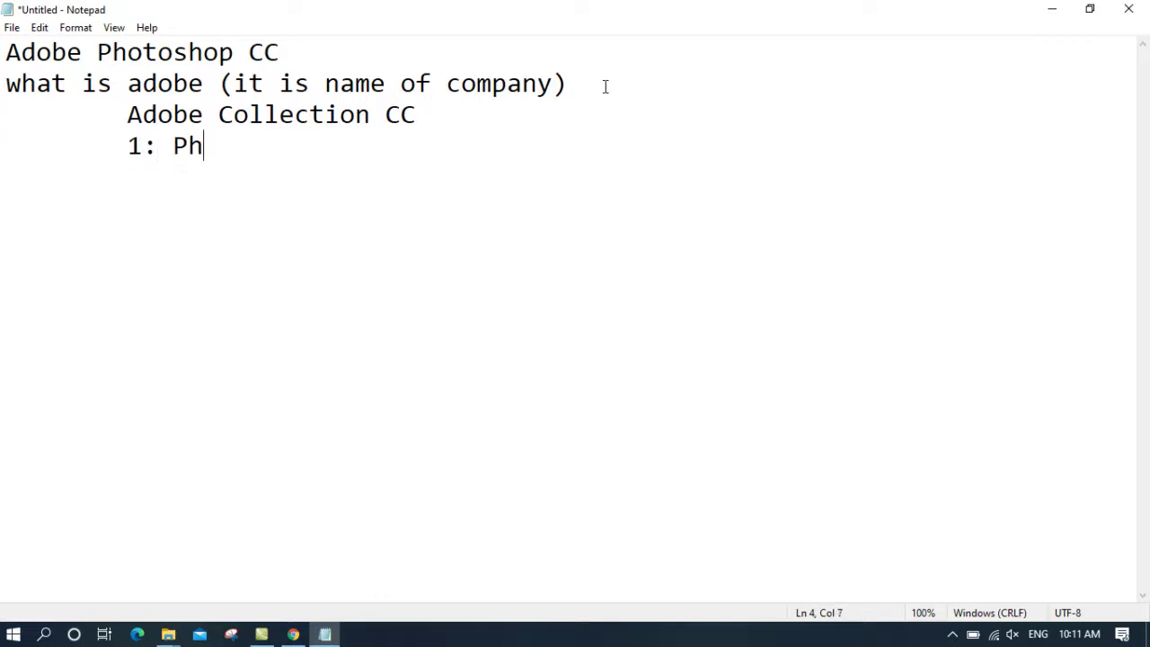
type("otoshop")
key("Return")
key("Tab")
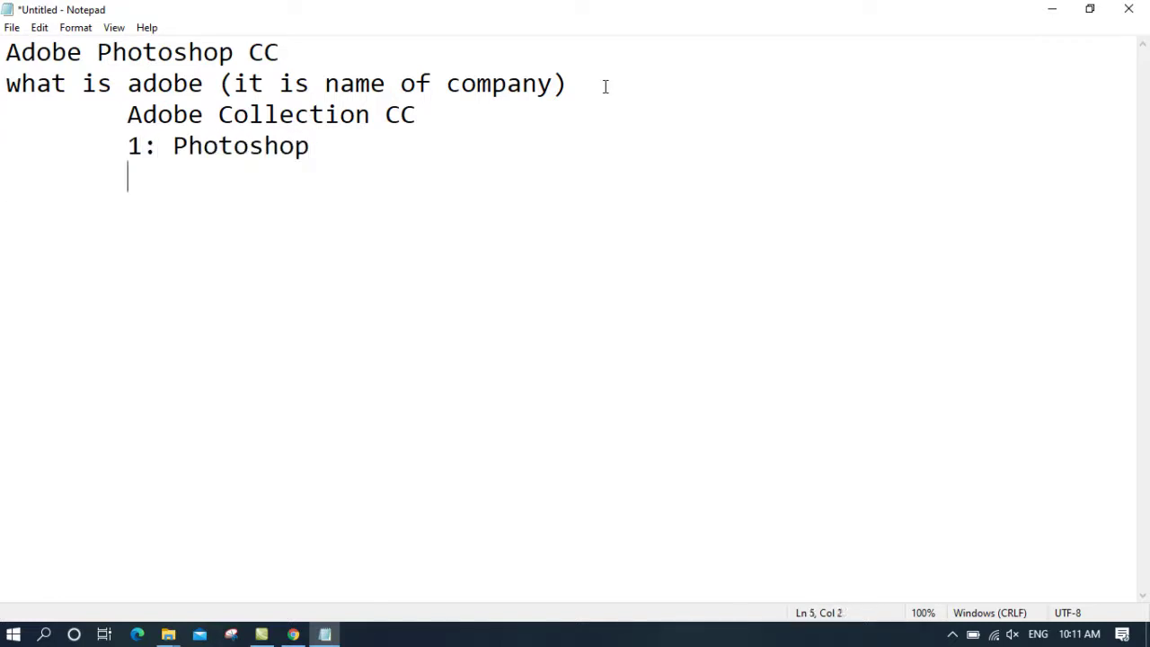
type("2: InDs")
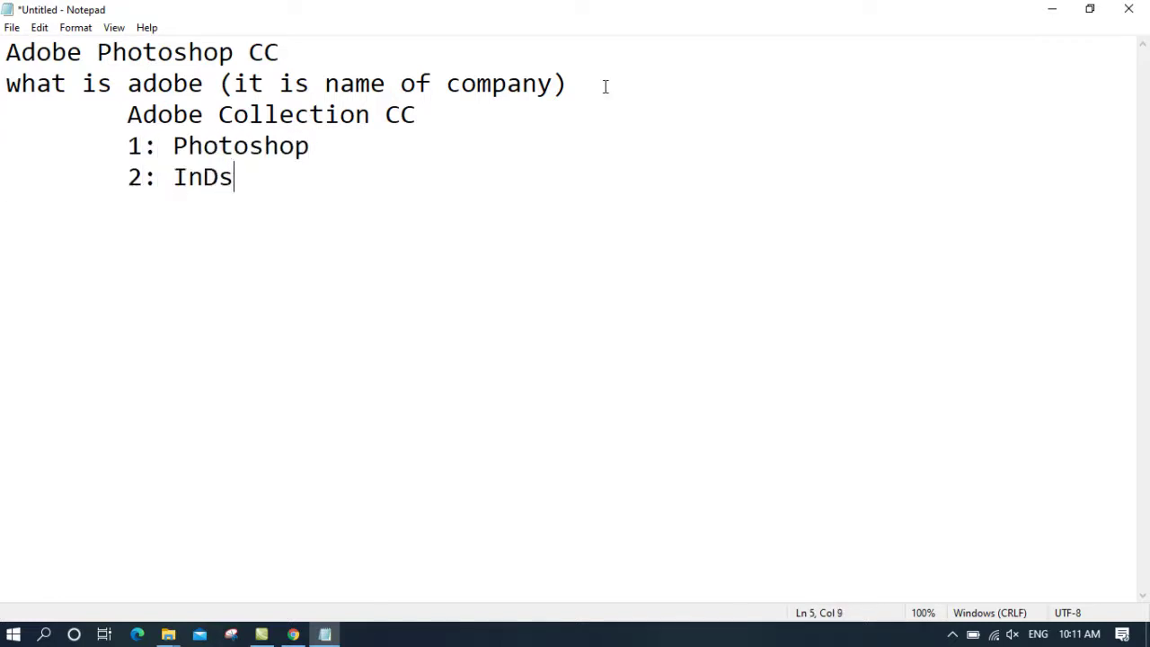
key("BackSpace")
type("esign")
key("Return")
key("Tab")
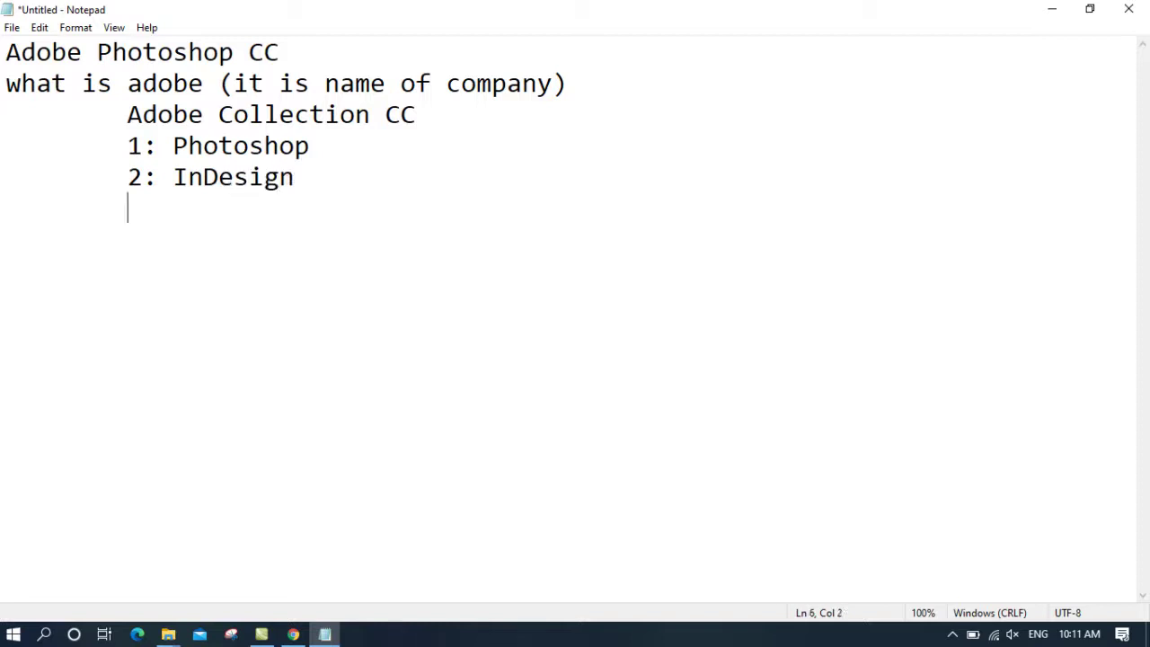
type("3: ")
type("Illu")
key("BackSpace")
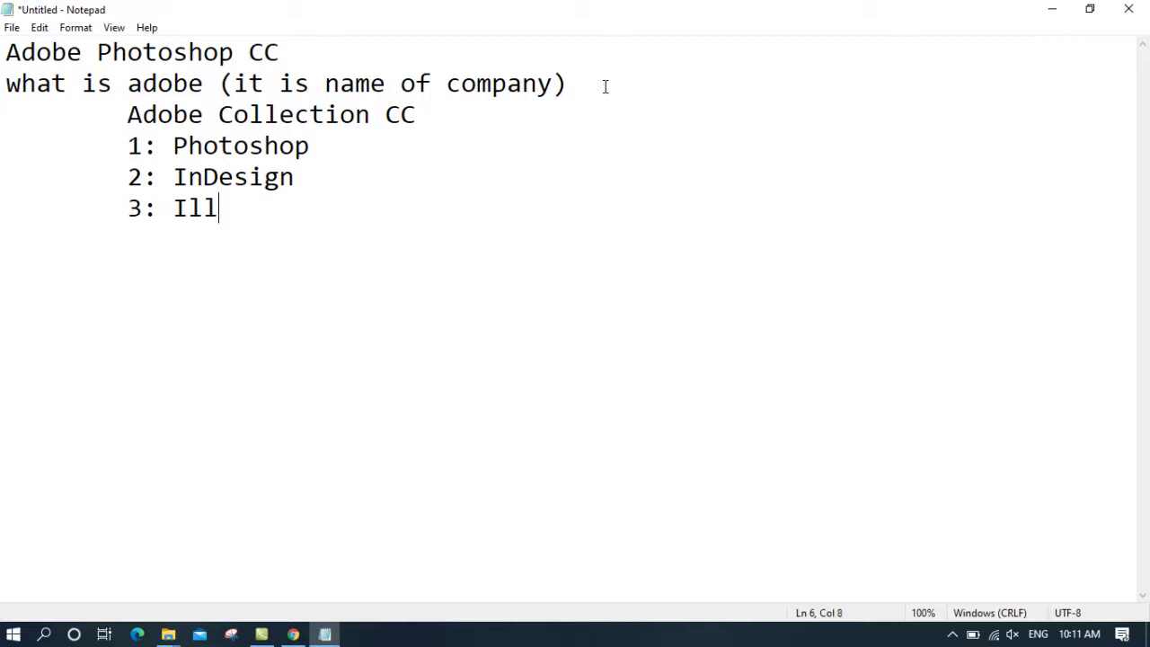
type("ustrato")
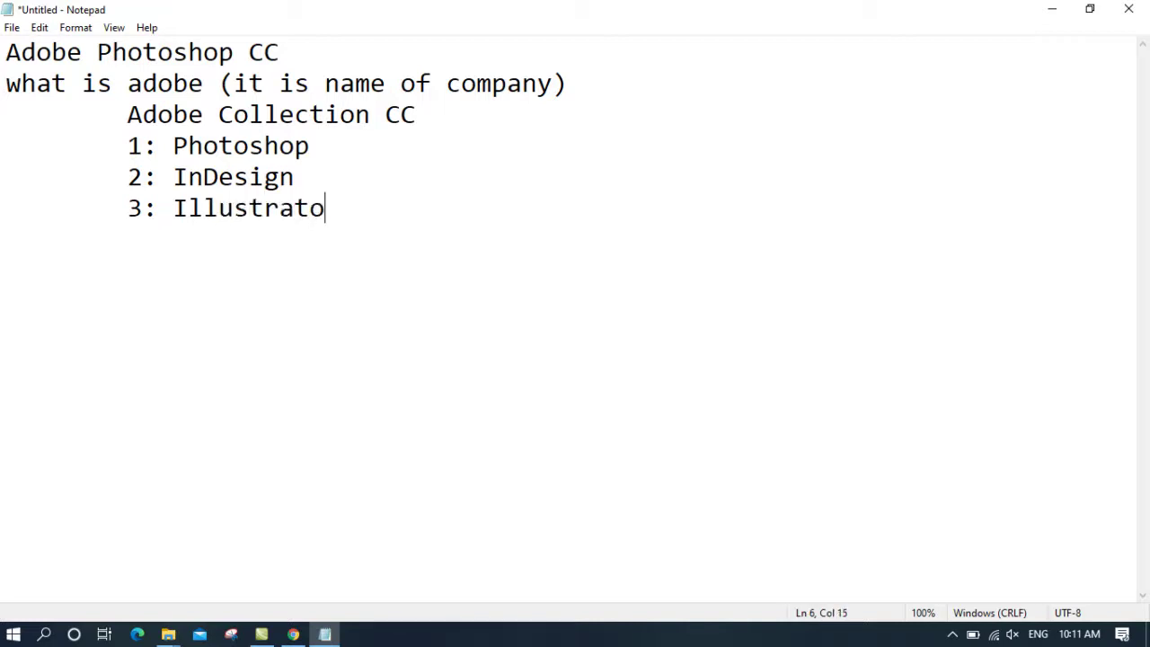
type("r")
Step: Add indented items 4: After Effect, 5: Primere and 5: LightRoom
key("Return")
key("Tab")
type("4: Afte")
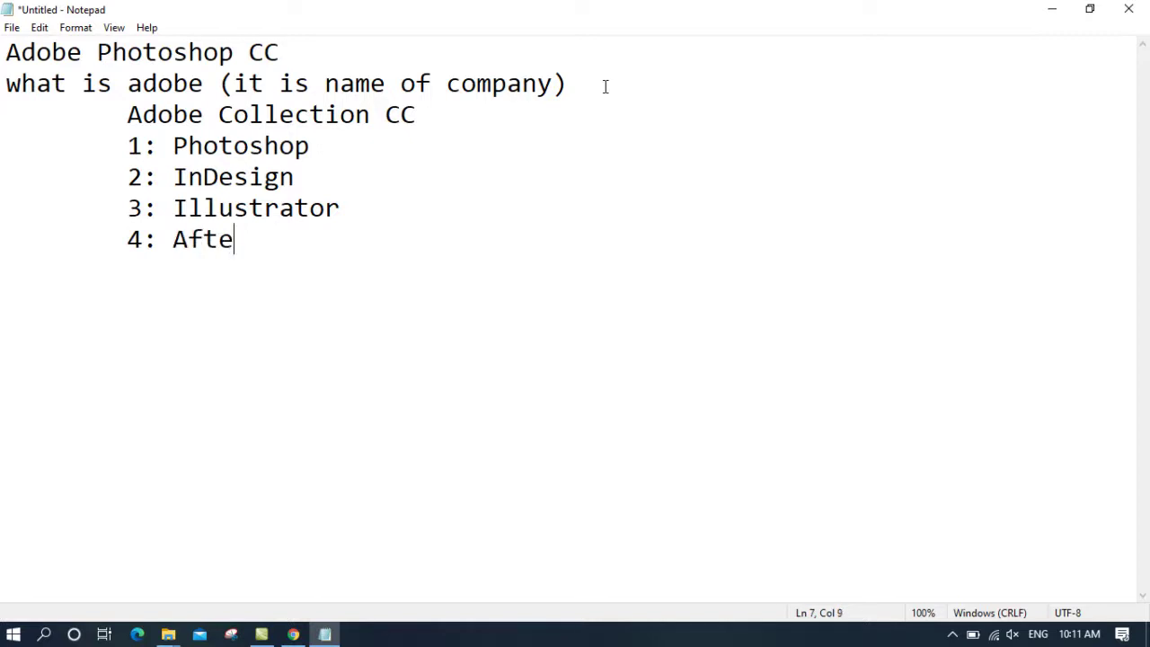
type("r Effect")
key("Return")
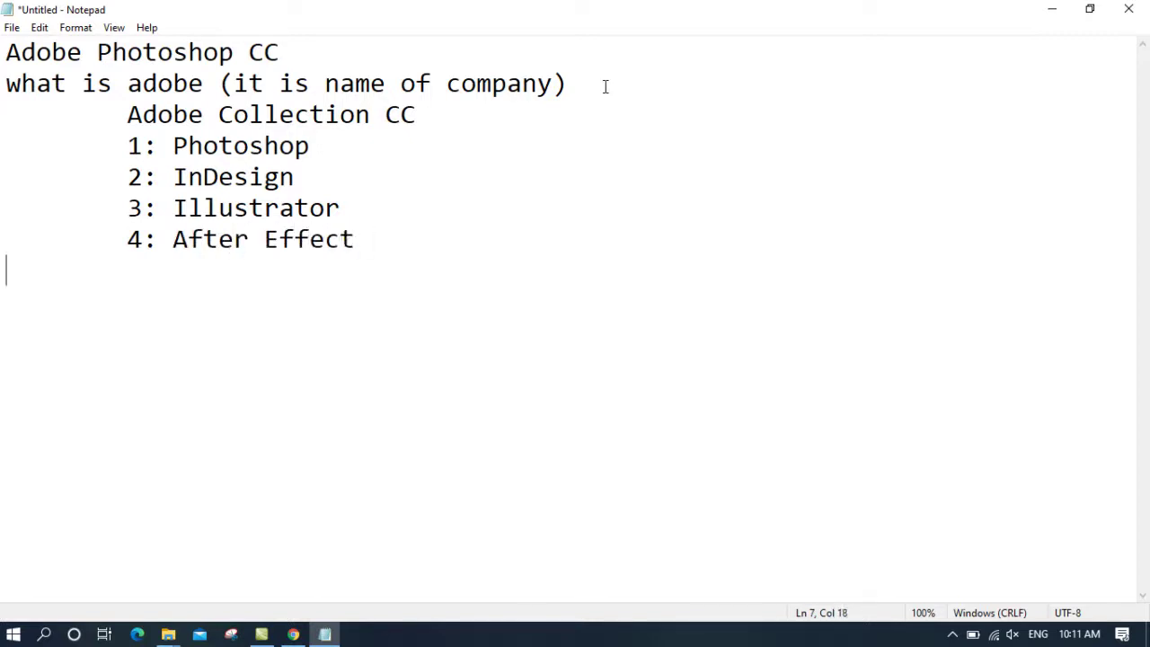
key("Tab")
type("5: ")
type("PRe")
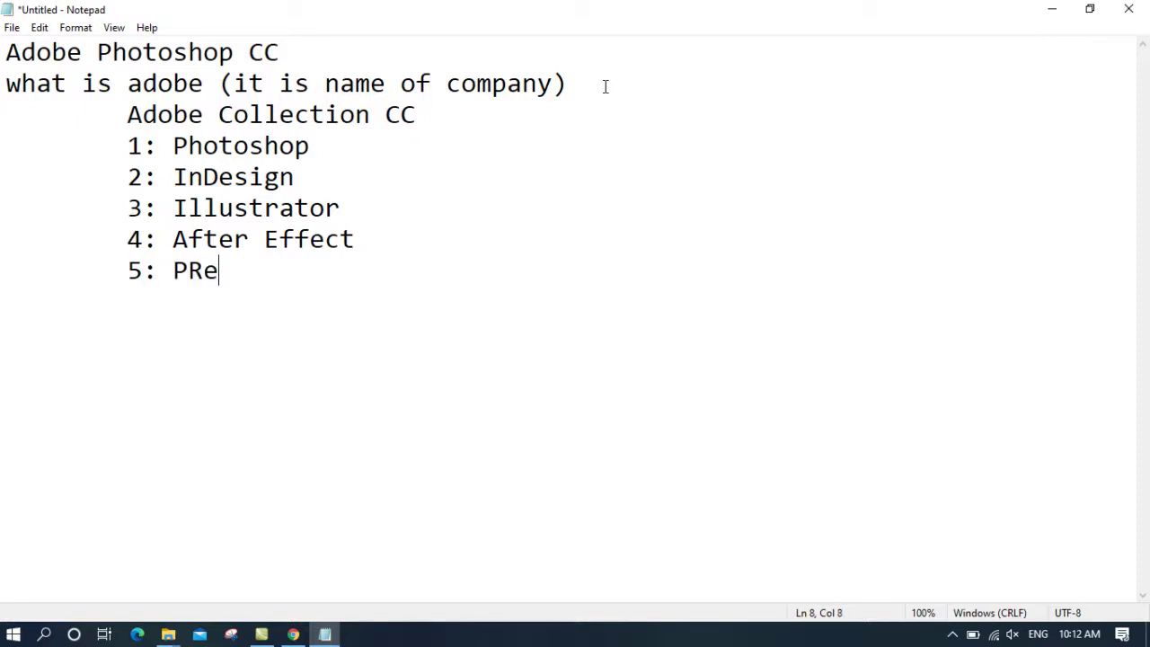
key("BackSpace")
key("BackSpace")
type("rimere")
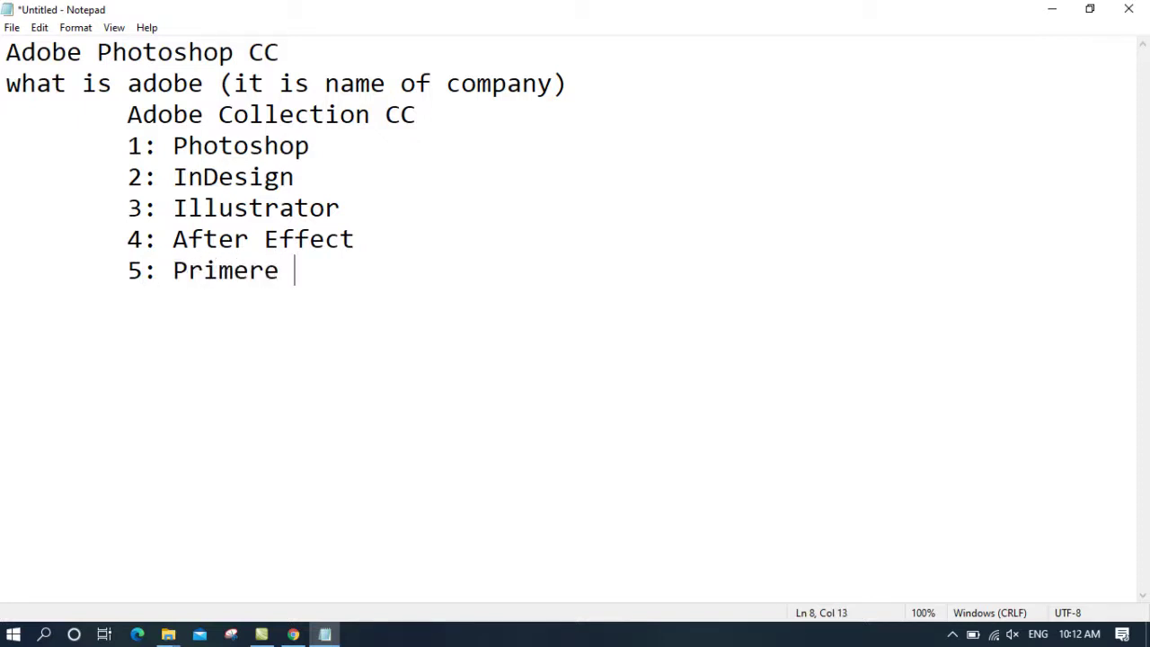
key("Return")
key("Tab")
type("5: ")
type("Lo")
key("BackSpace")
type("ight")
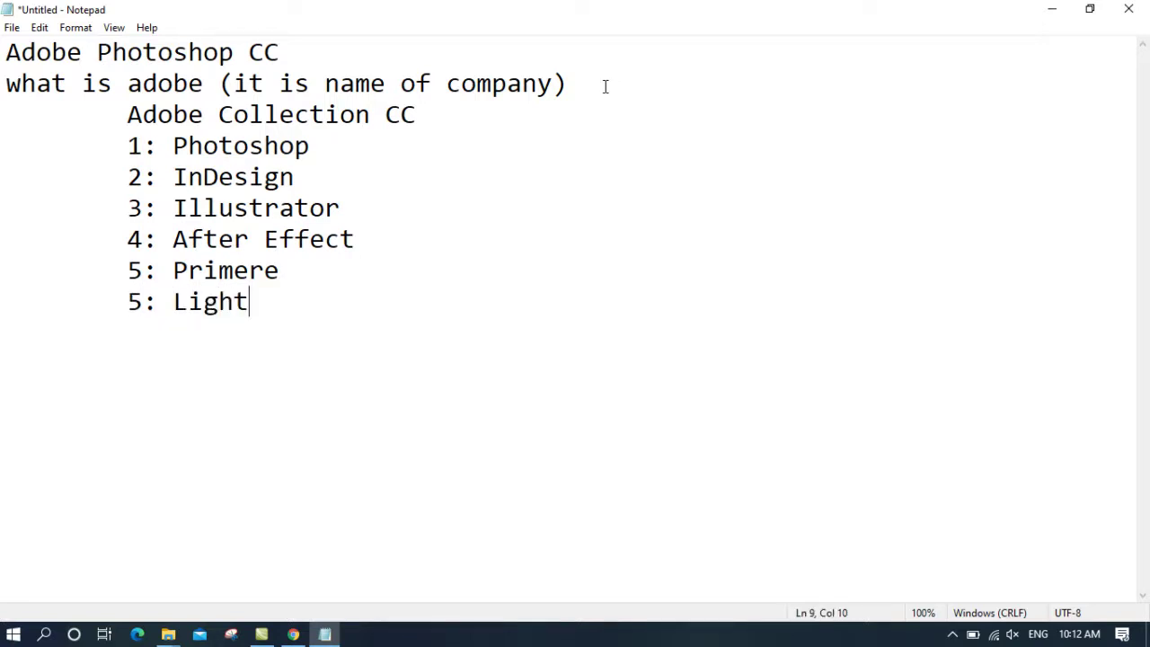
type("Room")
key("Return")
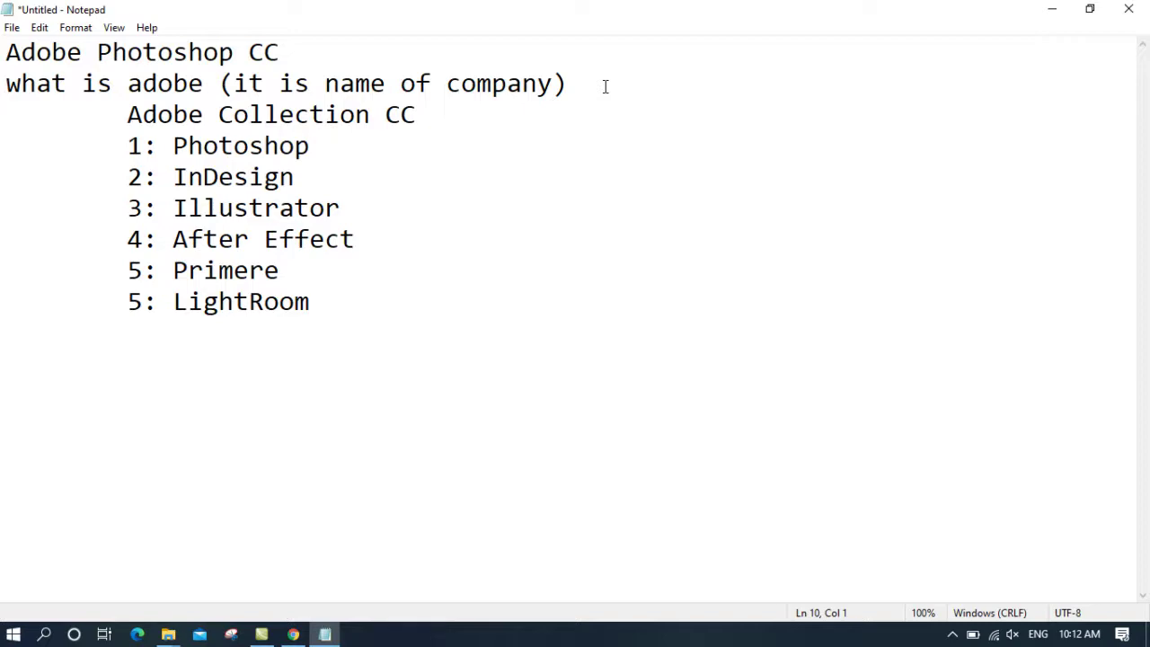
Step: Replace the Google query with the 'adobe collection 2020' suggestion and search
left_click(293, 634)
left_click_drag(314, 109, 99, 85)
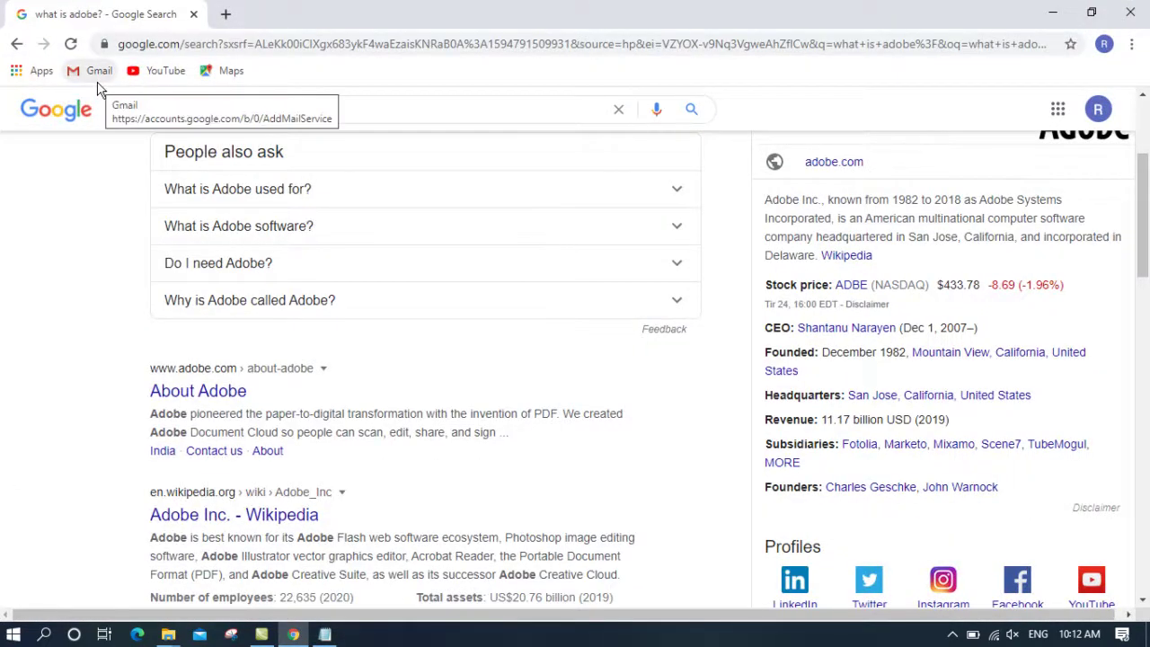
type("Adobe Collec")
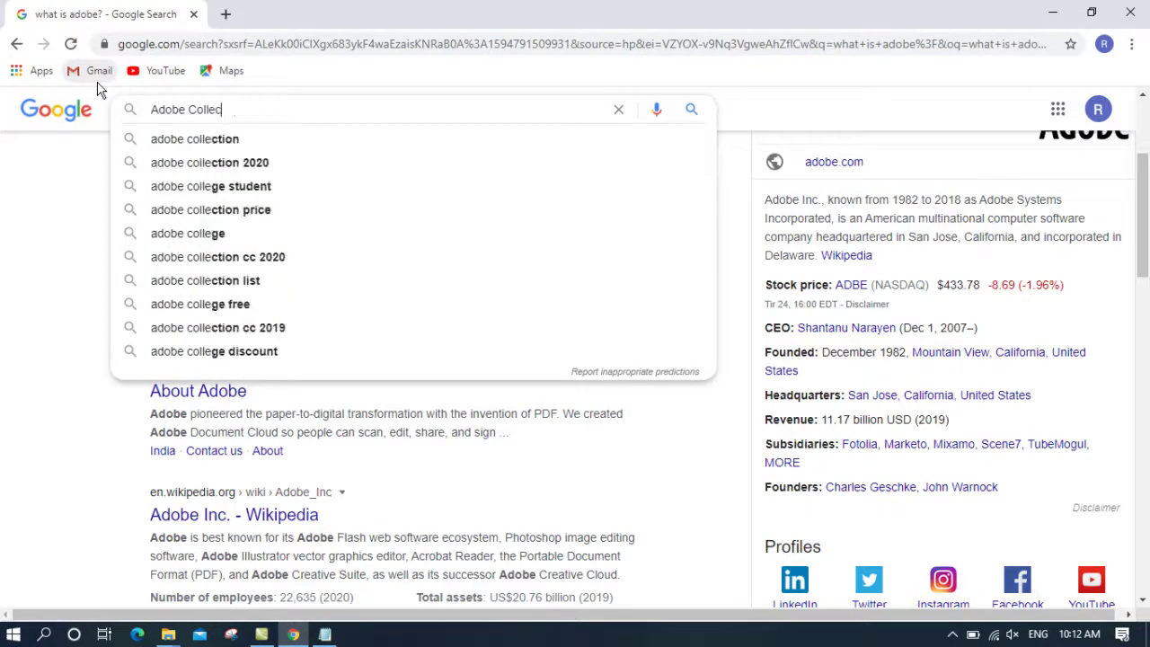
type("tion")
key("Down")
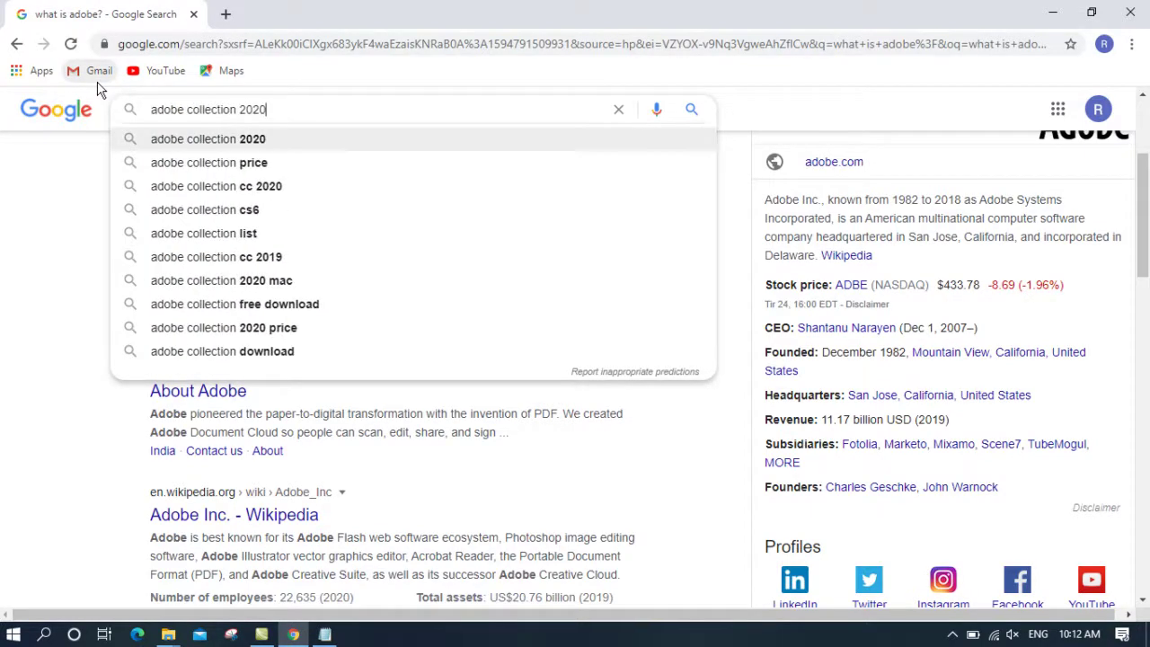
key("Return")
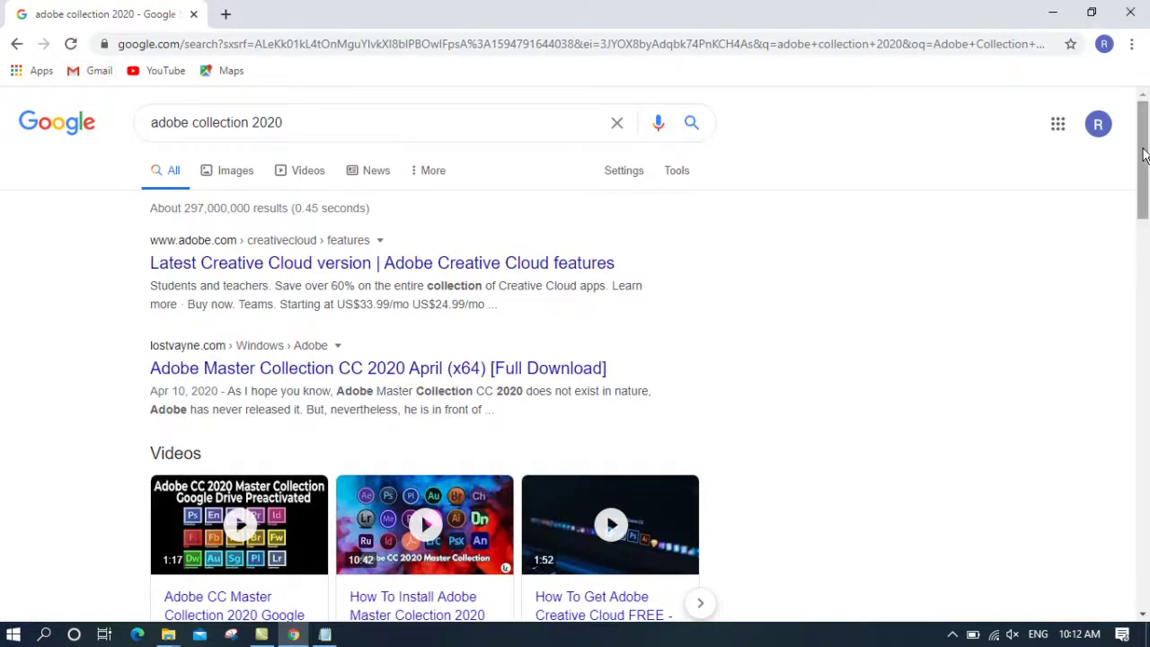
Step: Open the Adobe Creative Cloud features result, then return to Notepad
mouse_move(1143, 133)
left_mouse_down()
mouse_move(1144, 242)
mouse_move(1147, 152)
left_mouse_up()
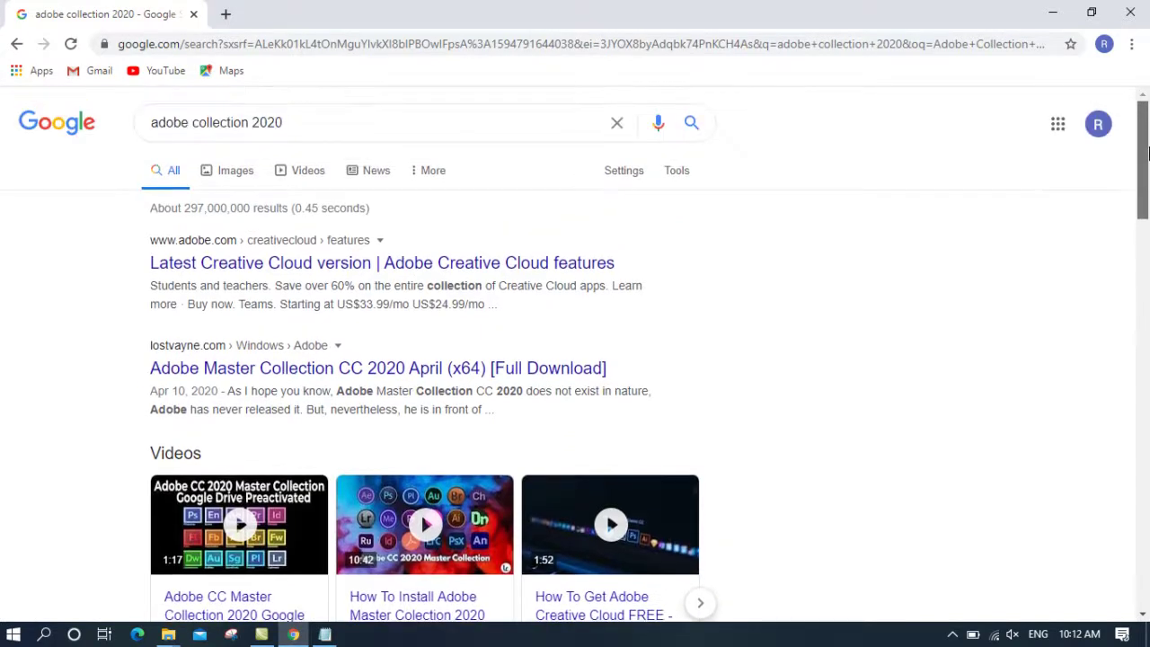
left_click(355, 270)
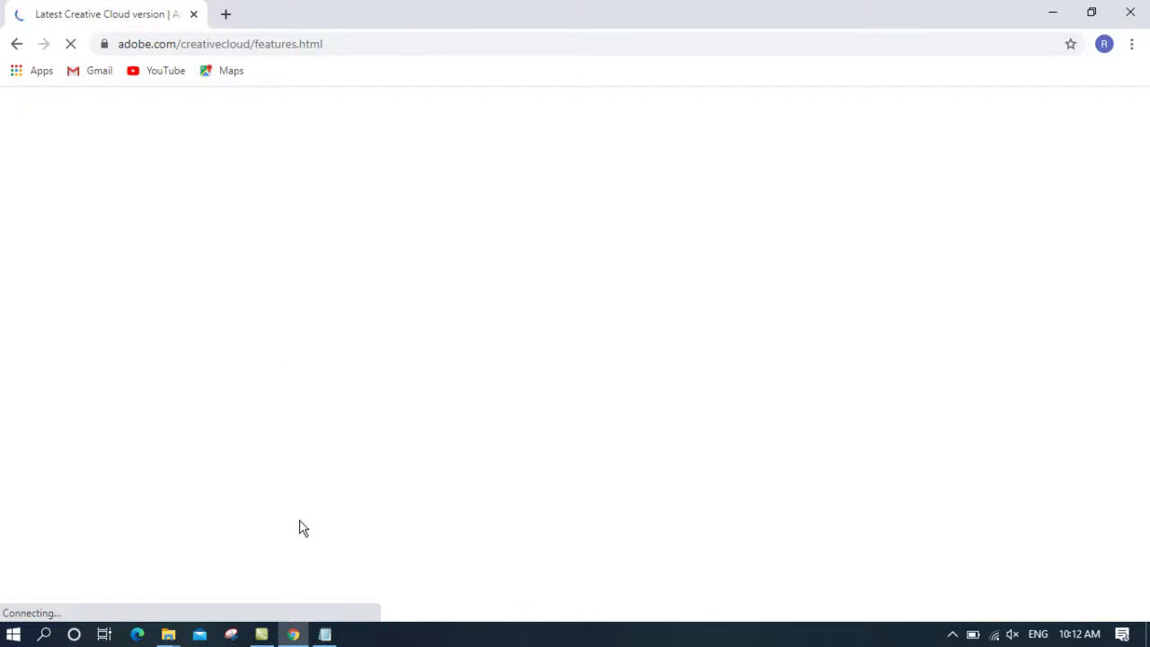
left_click(325, 635)
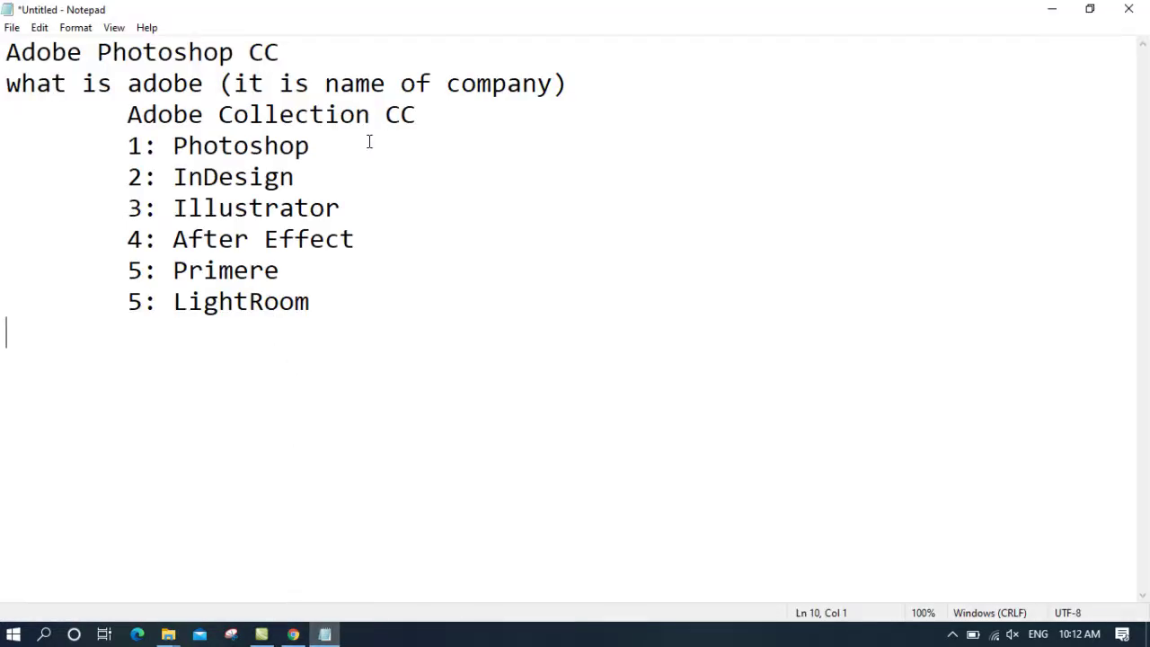
Step: Type a 'Photoshop' heading on the empty line below the app list
left_click(355, 306)
key("Down")
type("C")
key("BackSpace")
type("A")
key("BackSpace")
type("Photosho")
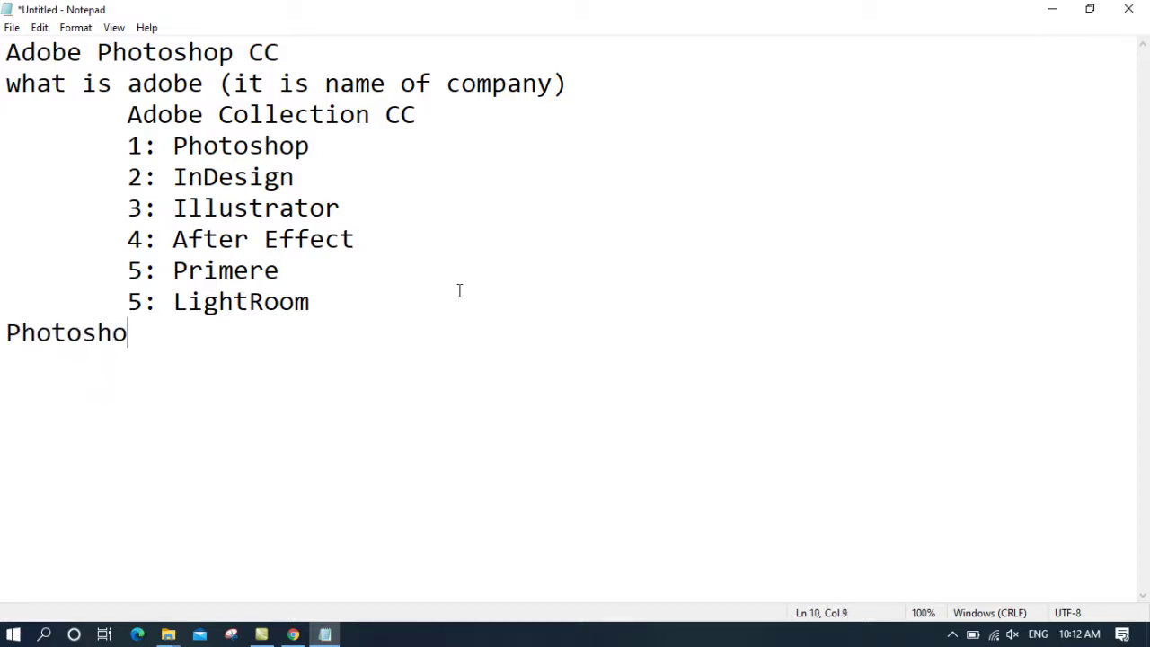
type("p")
key("Return")
key("Tab")
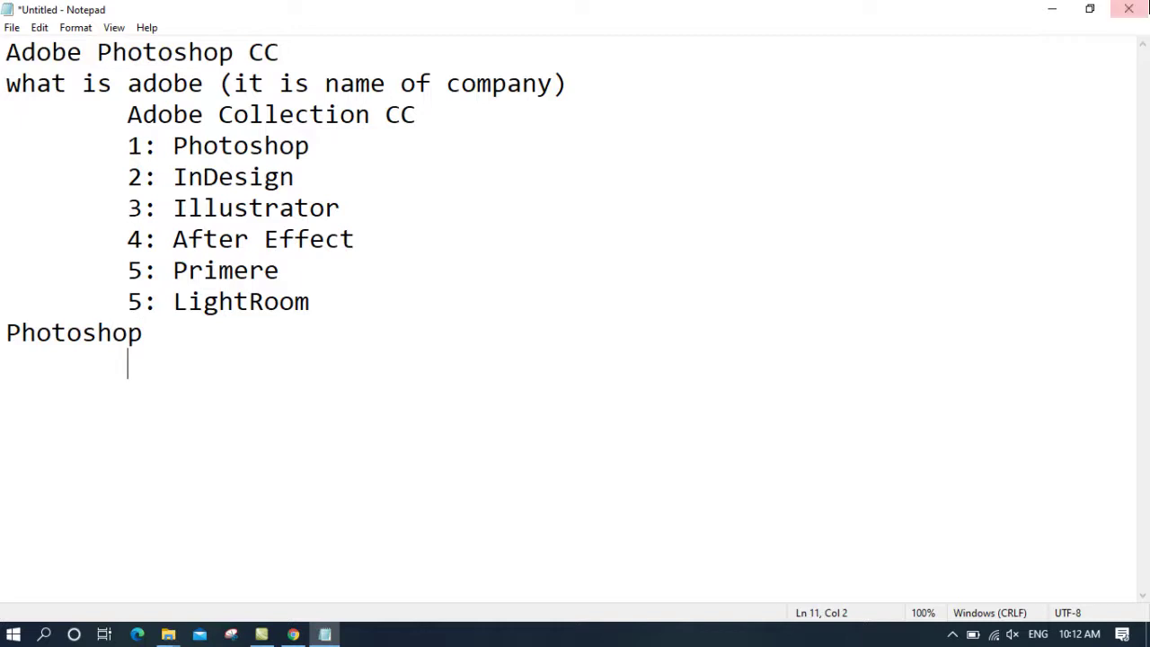
Step: Reselect the Photoshop heading, remove the empty indented line, and check the Creative Cloud page
left_click(72, 332)
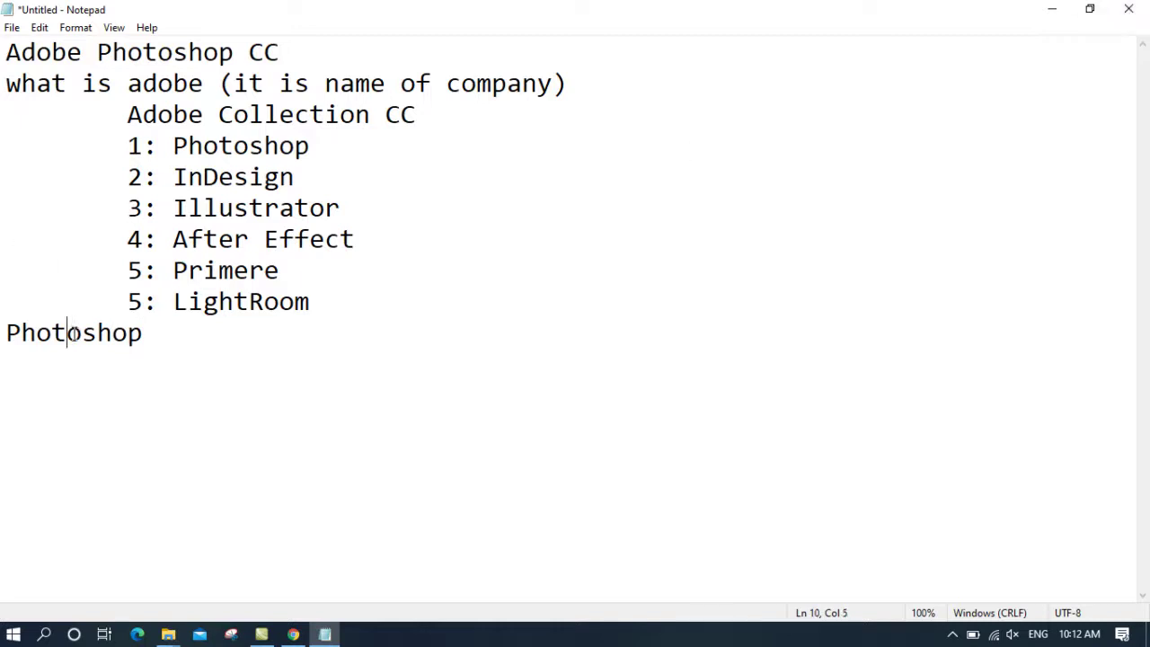
key("shift+Home")
left_click(124, 367)
mouse_move(149, 333)
left_mouse_down()
mouse_move(160, 332)
mouse_move(10, 343)
left_mouse_up()
key("shift+Home")
left_click(147, 352)
key("shift+Home")
left_click(93, 359)
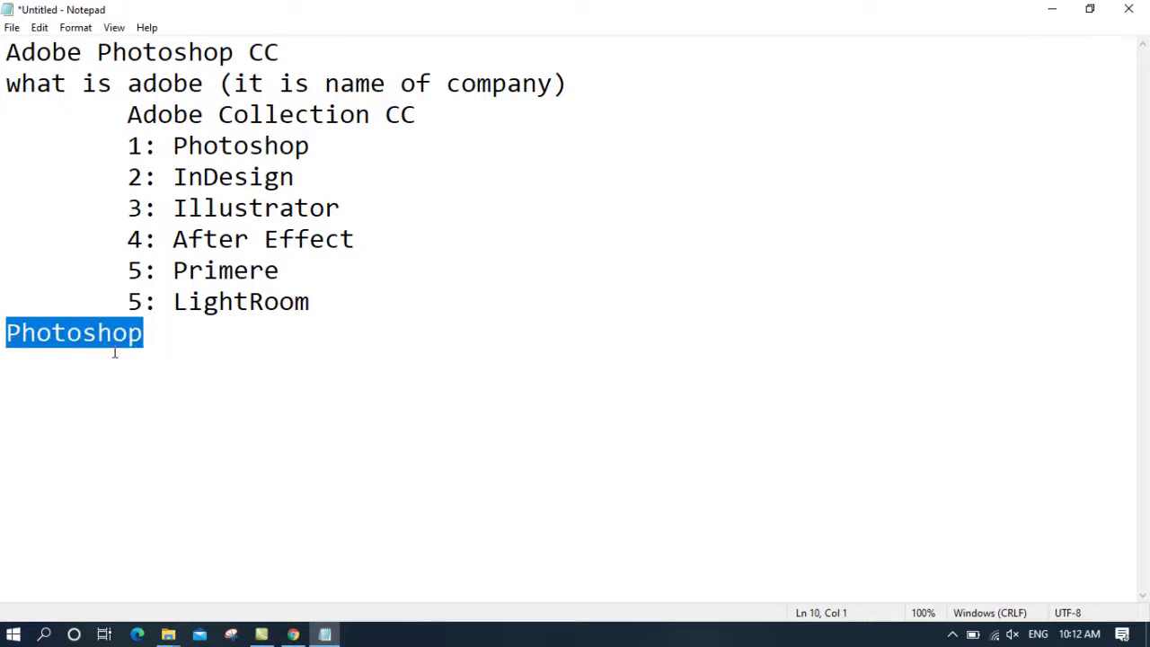
left_click(293, 636)
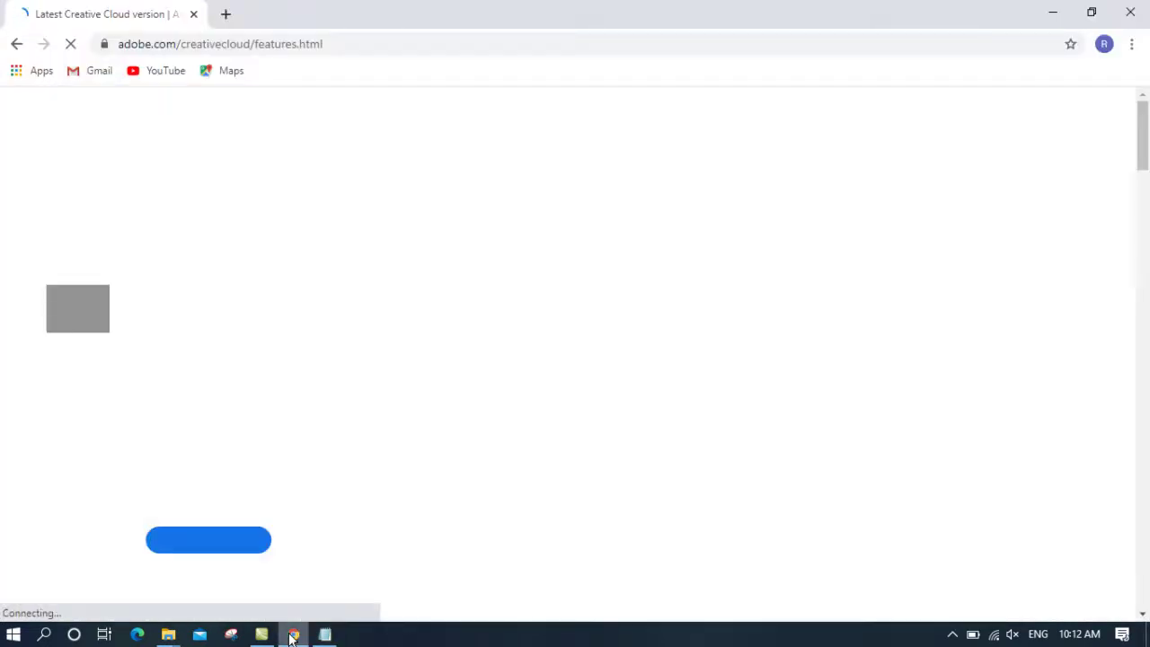
left_click(293, 636)
Step: Add indented point '1: Photo Editing' under Photoshop and begin point '2:'
left_click(149, 337)
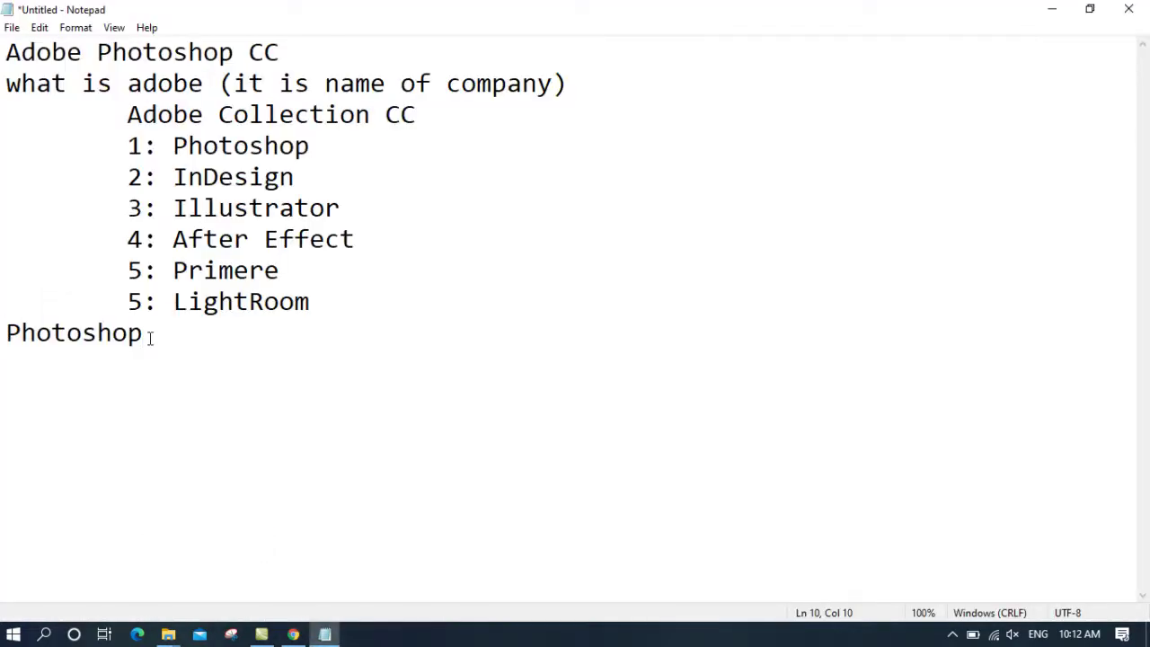
key("Return")
key("Tab")
type("1: ")
type("P")
type("hoto Editing")
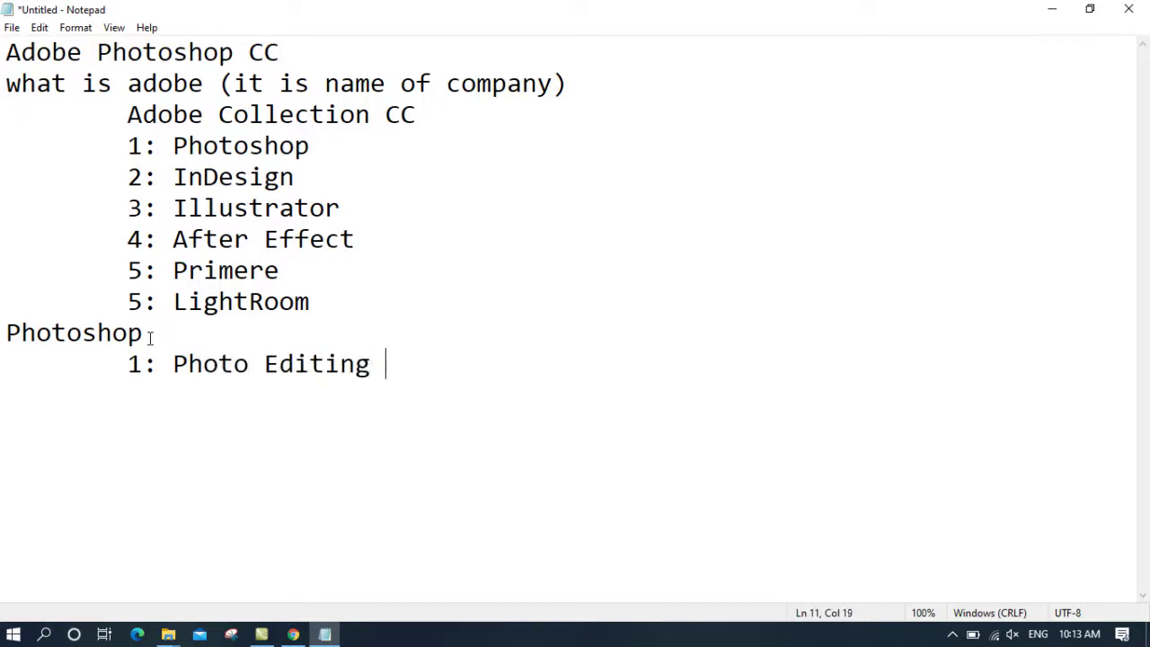
key("Return")
key("Tab")
type("2:")
Step: Complete the second Photoshop point as 'Create the designs'
type("Desing")
key("BackSpace")
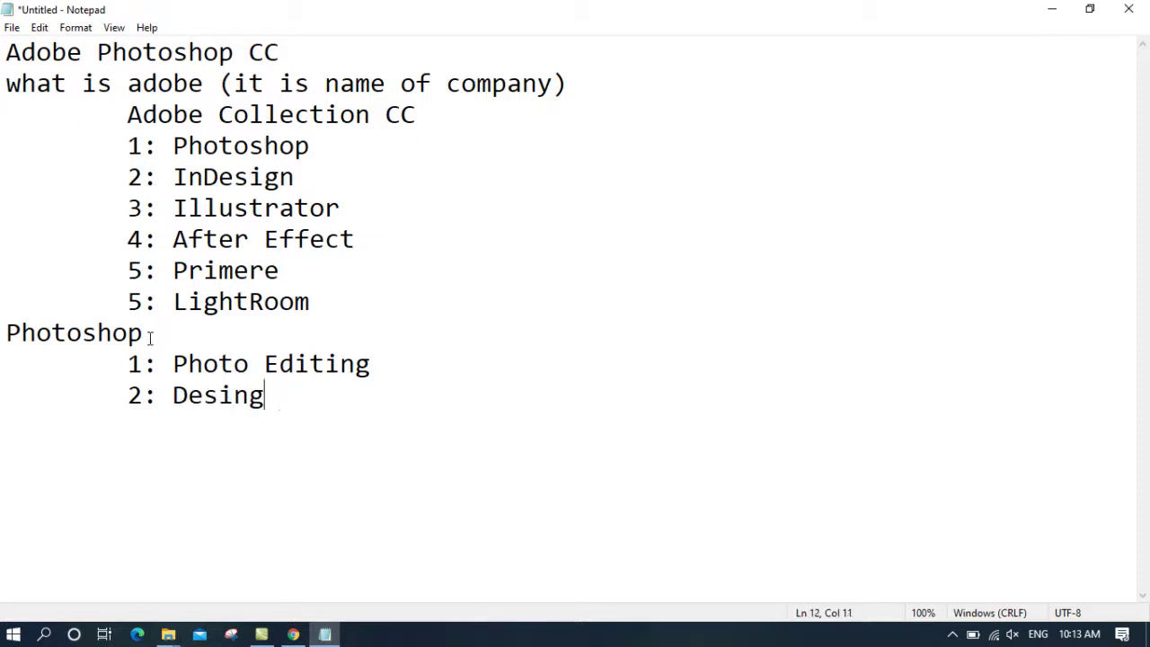
key("BackSpace")
key("BackSpace")
key("BackSpace")
type("Cr")
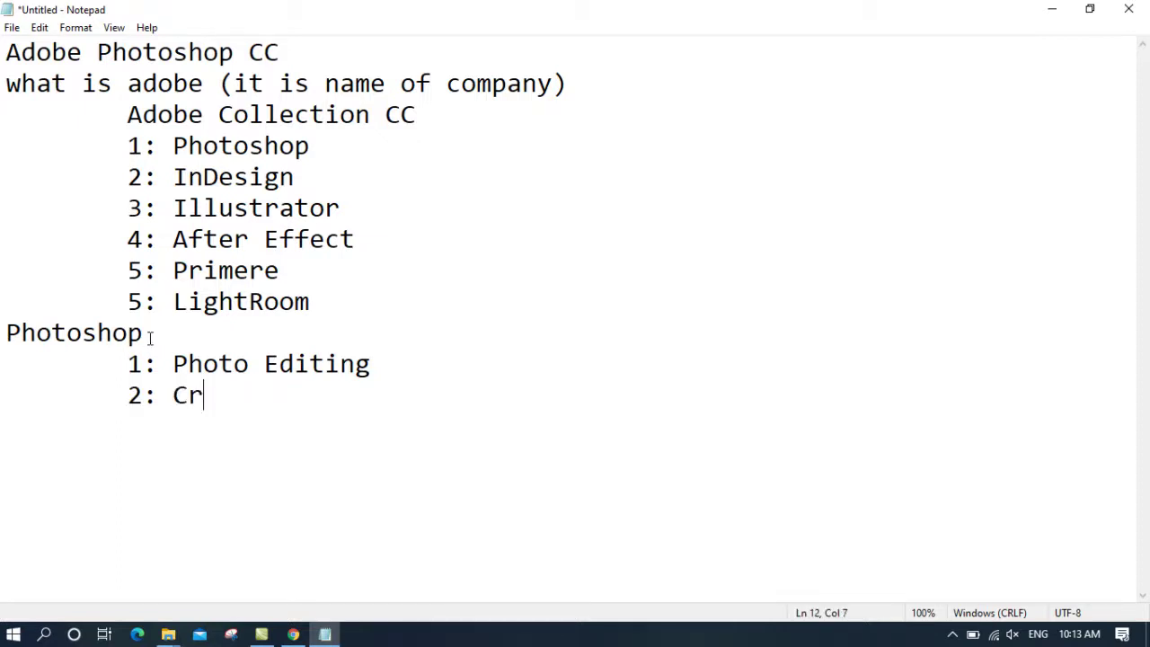
type("eate the design s")
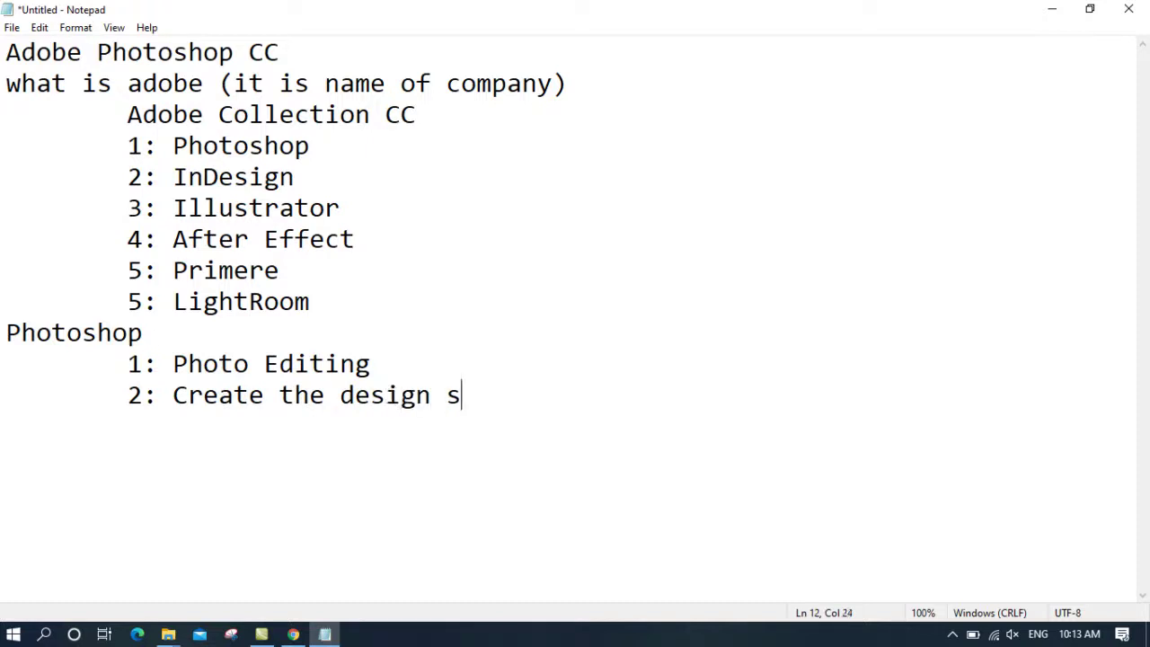
key("BackSpace")
key("BackSpace")
type("s")
key("Return")
Step: Add the line 'Logo, Student Card, Visiting Card, Banner,' below it
type("Log")
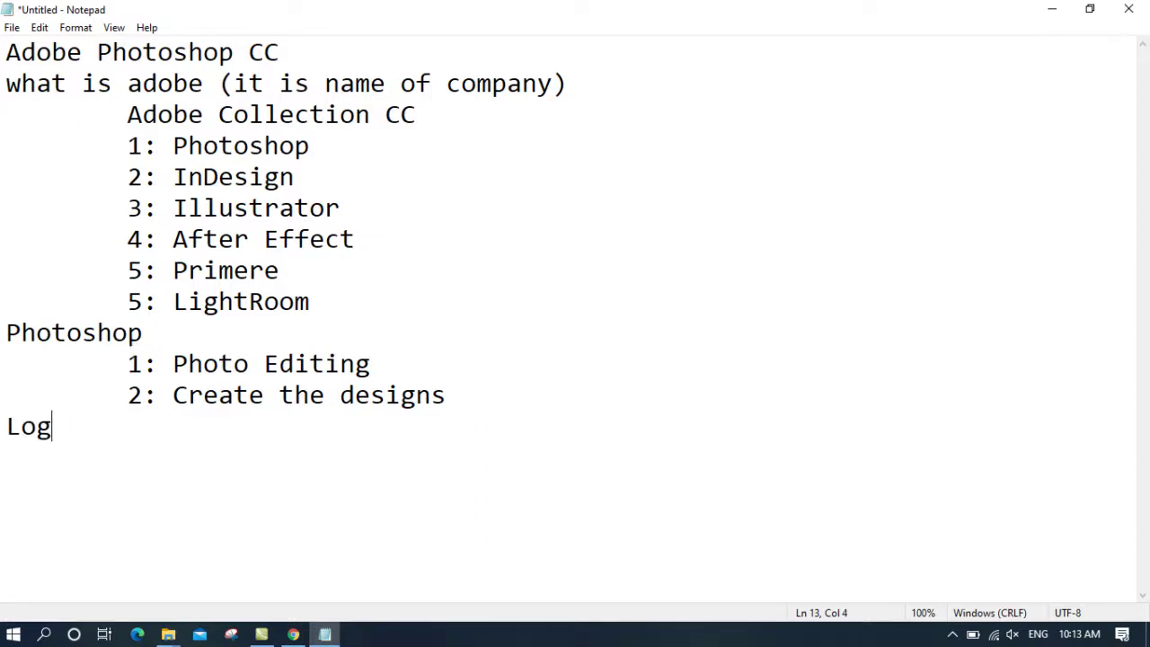
type("o, Stud")
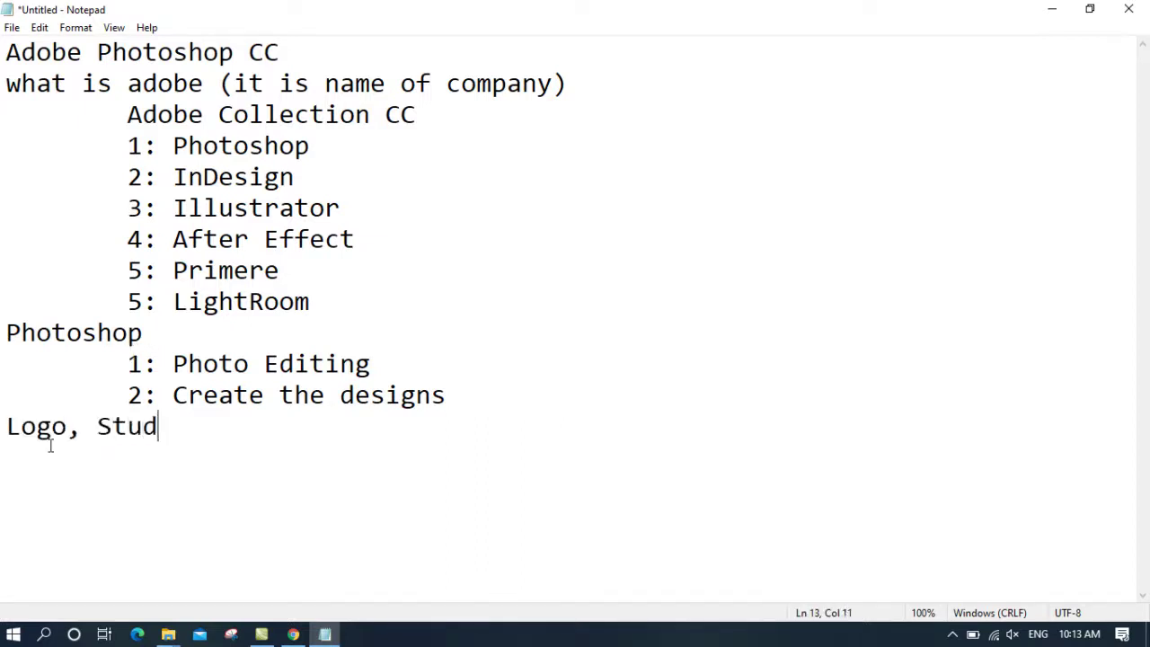
type("ent Card, ")
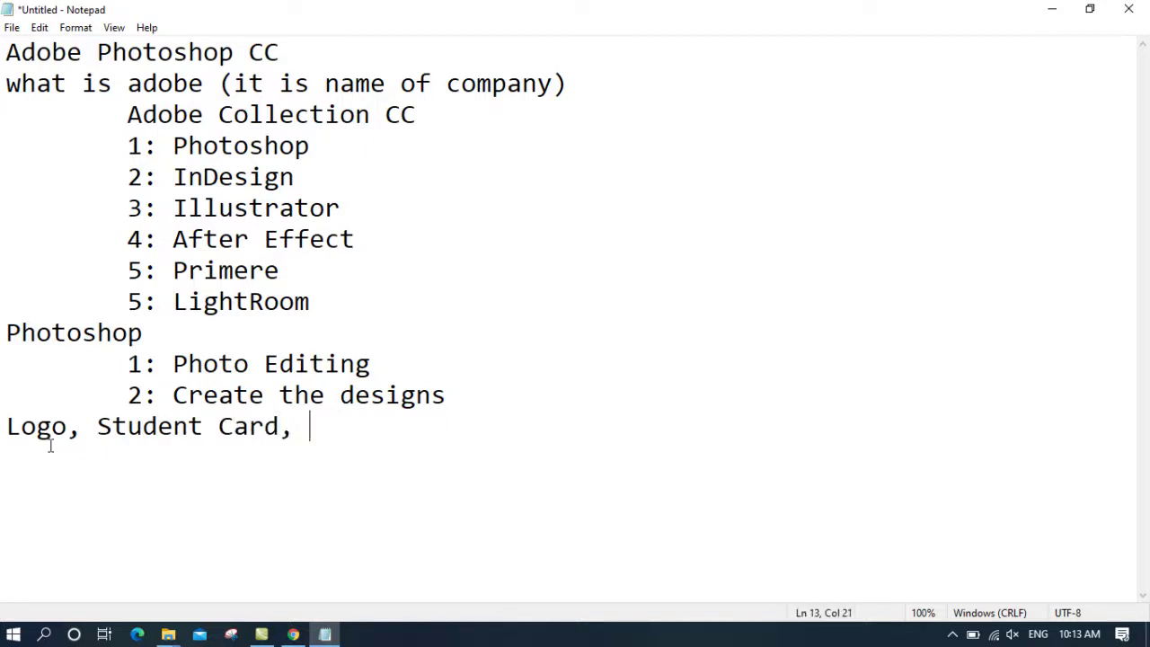
type("Visiting Card,")
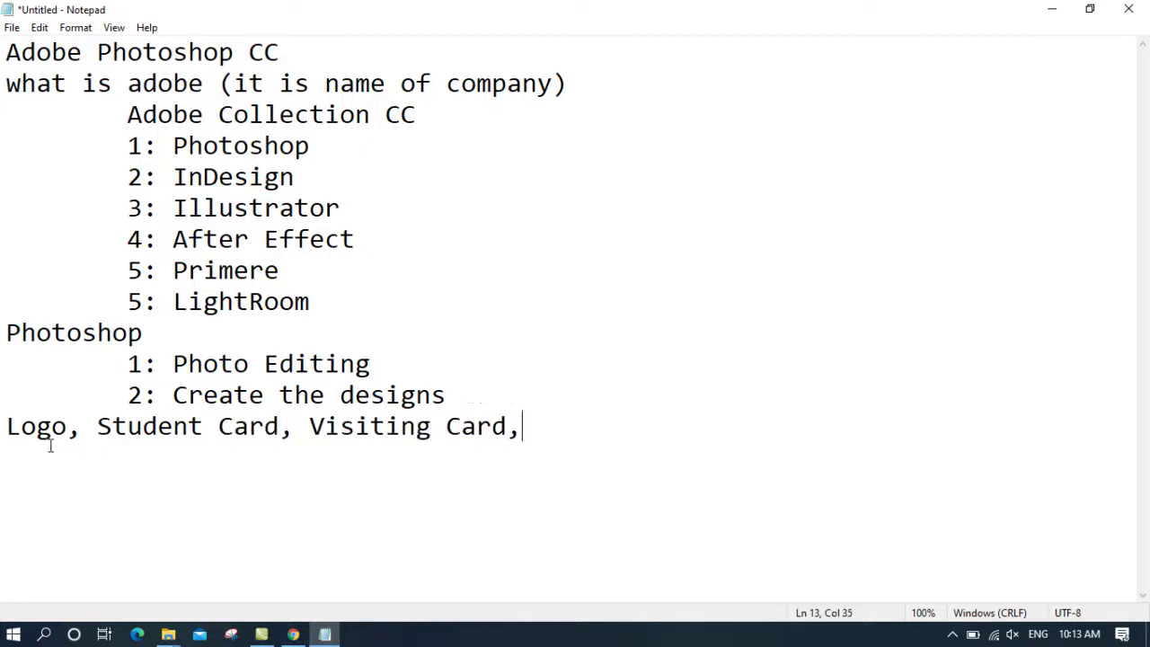
type(" Banner,")
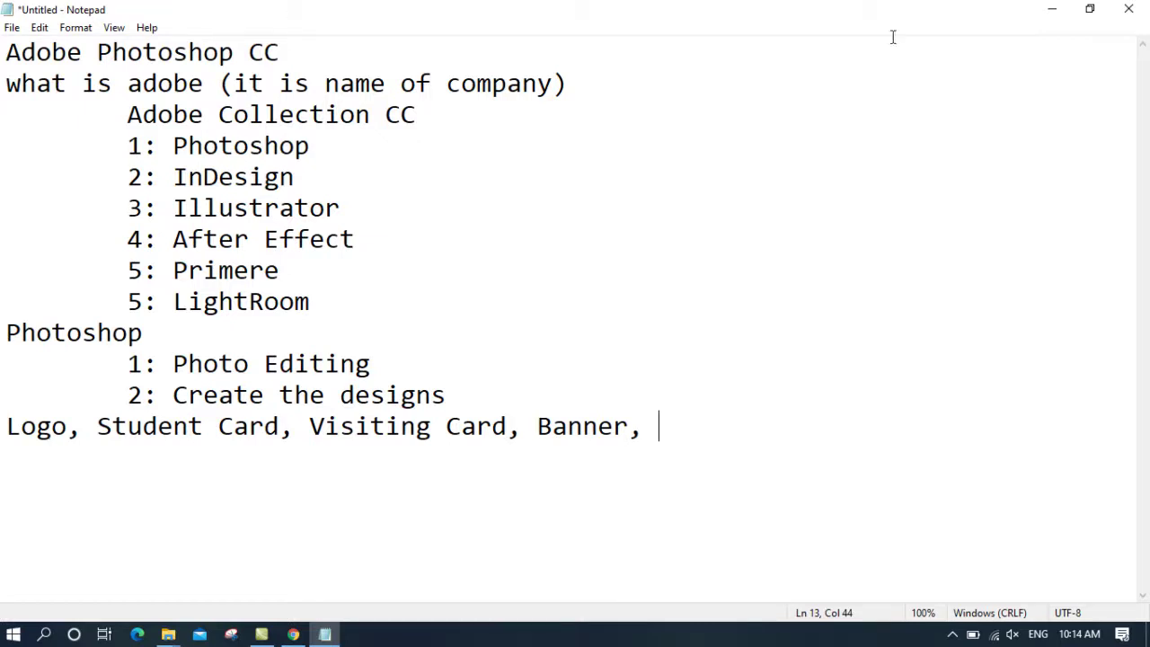
left_click(329, 366)
left_click(391, 371)
left_click_drag(500, 398, 174, 398)
left_click(493, 484)
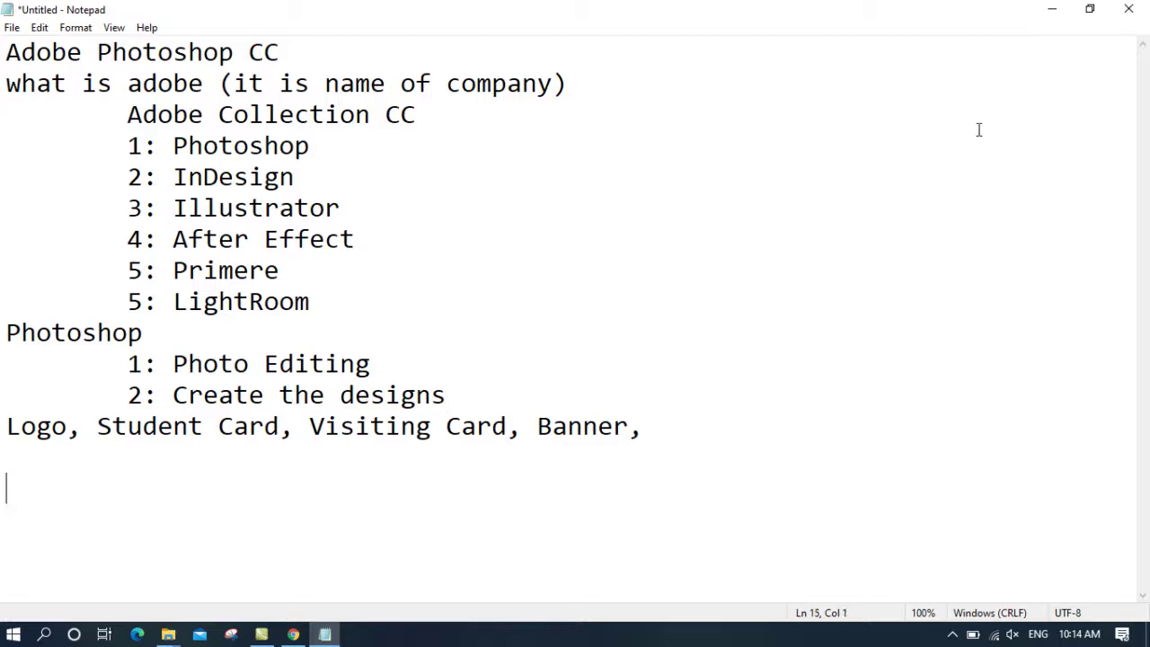
left_click(1044, 9)
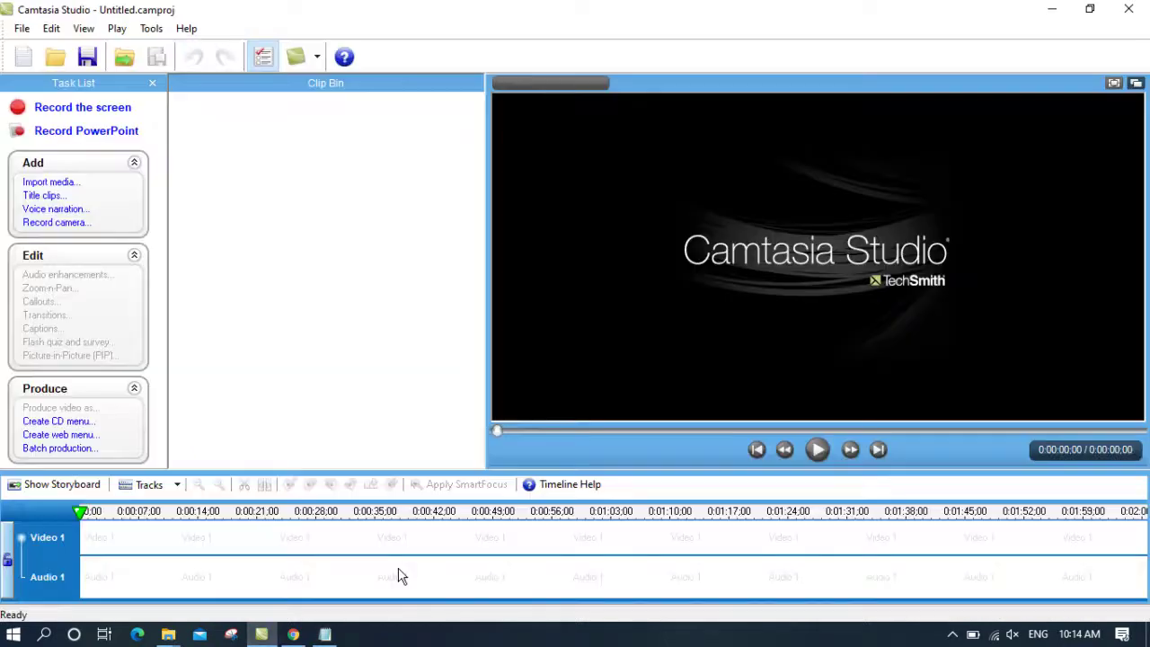
left_click(293, 636)
left_click_drag(1141, 139, 1142, 277)
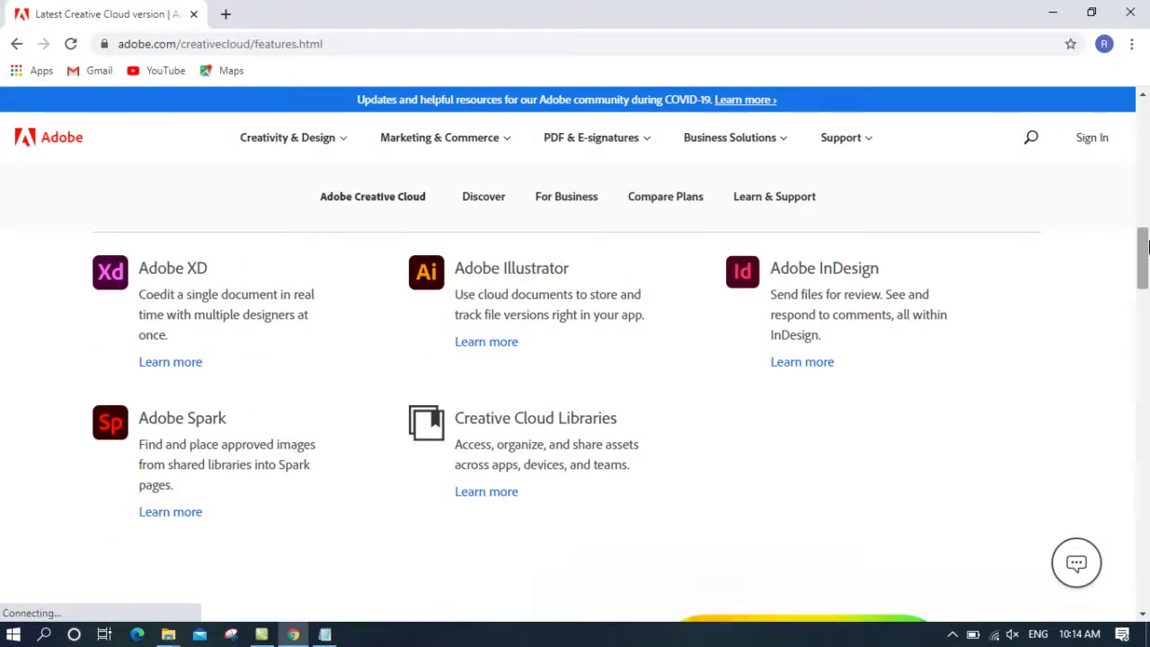
mouse_move(1141, 250)
left_mouse_down()
mouse_move(1142, 336)
mouse_move(1115, 494)
mouse_move(1042, 7)
left_mouse_up()
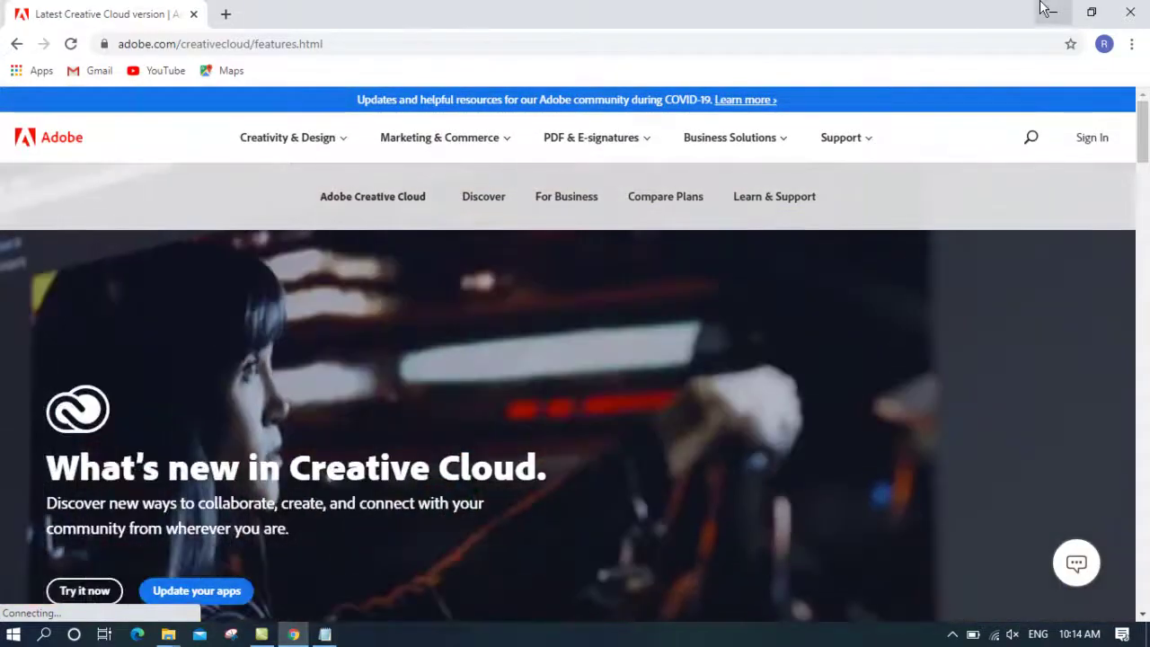
left_click(1047, 11)
left_click(322, 634)
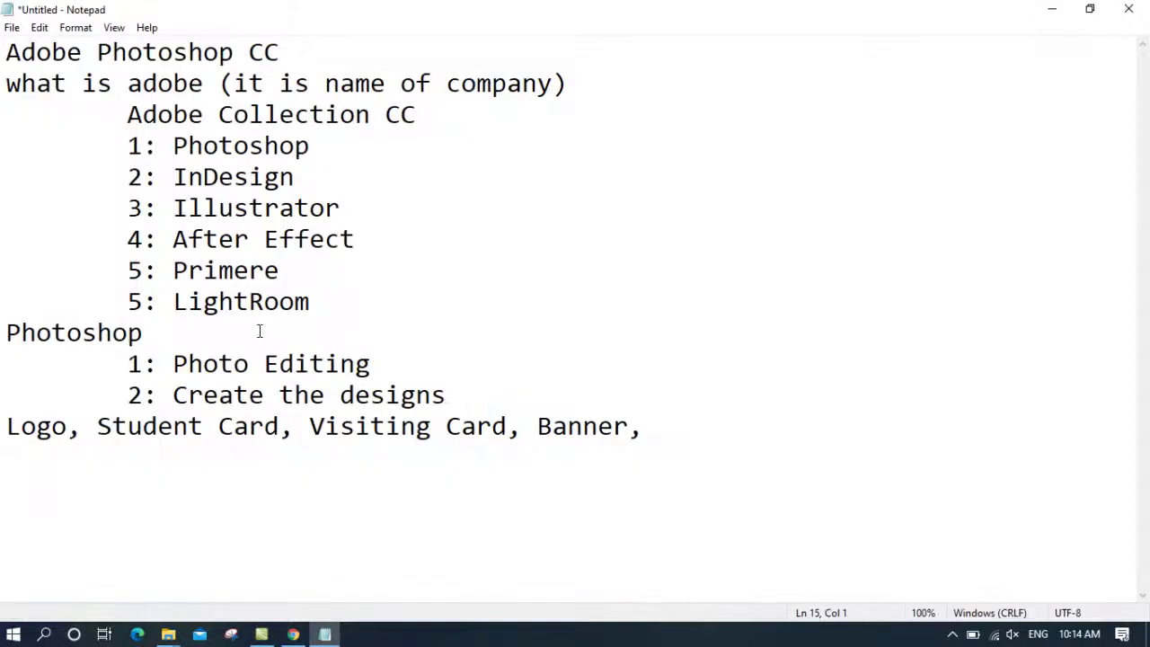
Step: Add an indented 'CC (Create Cloud)' line below the Banner line
left_click(659, 426)
key("Return")
key("Tab")
type("CC (")
type("Create ")
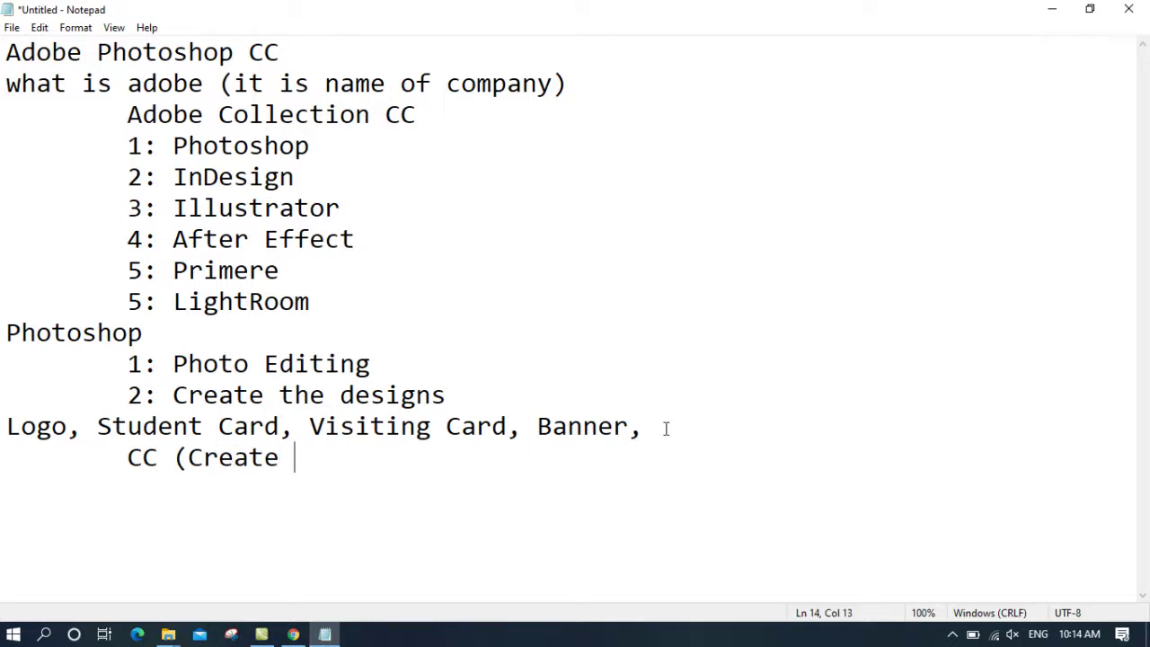
type("Cl")
type("oud )")
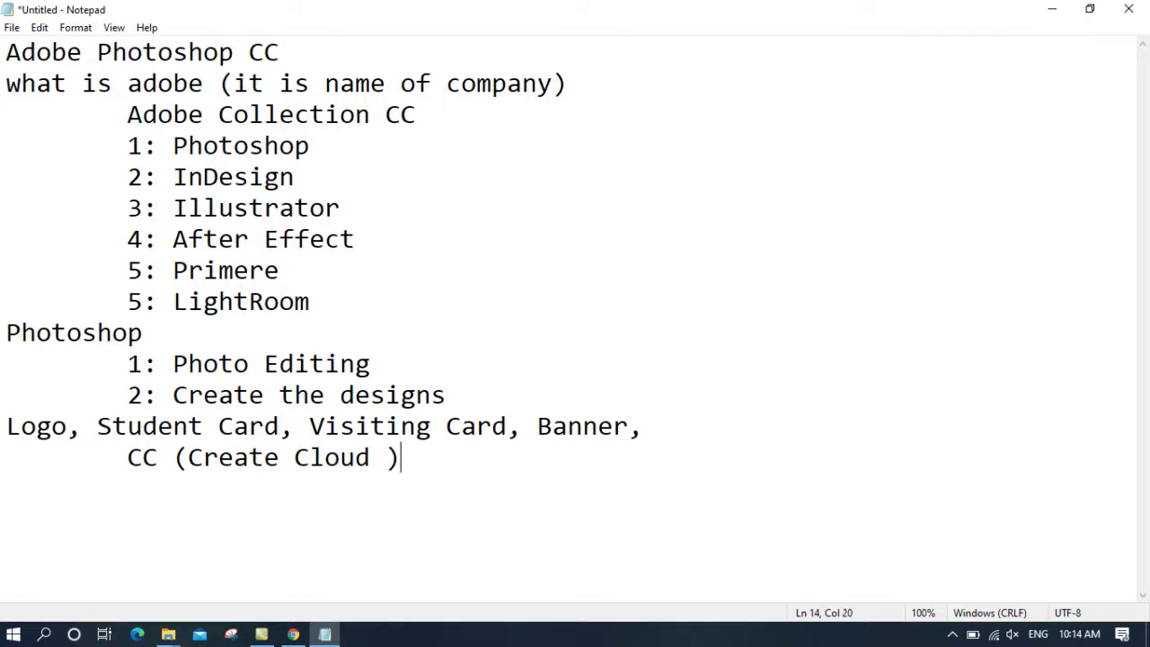
key("BackSpace")
key("BackSpace")
type(")")
Step: Add the 'CS6,5,4,3,' version line and correct 'Create' to 'Creative'
key("Return")
type("CS")
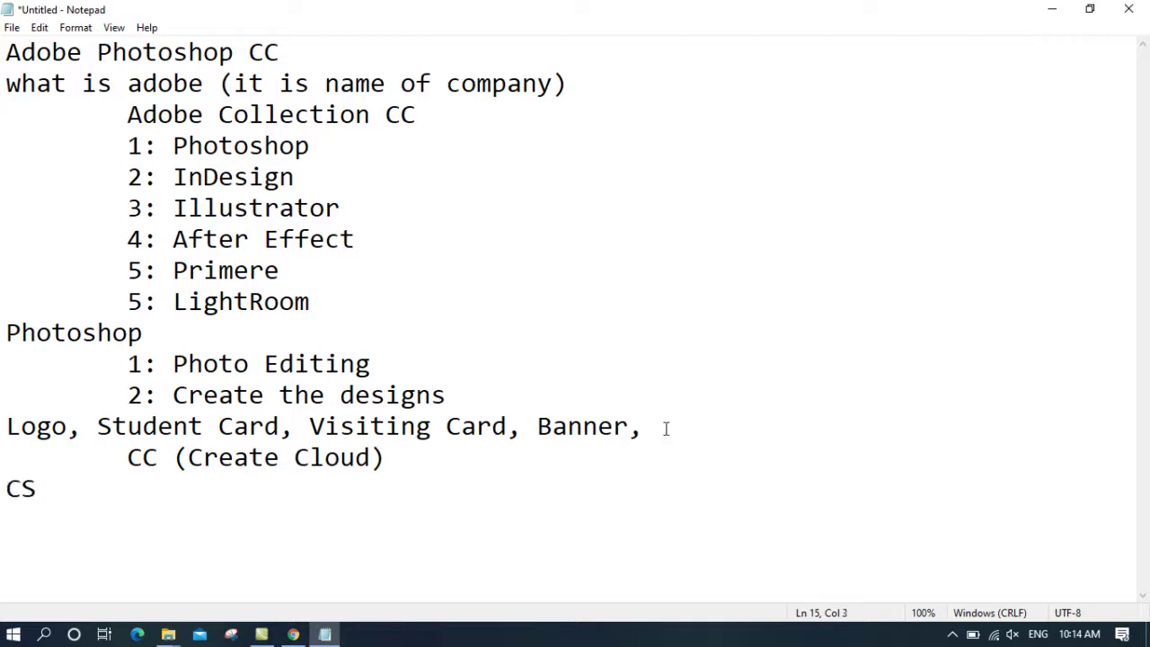
type("6,5,")
type("6")
key("BackSpace")
type("3")
key("BackSpace")
type("4,3")
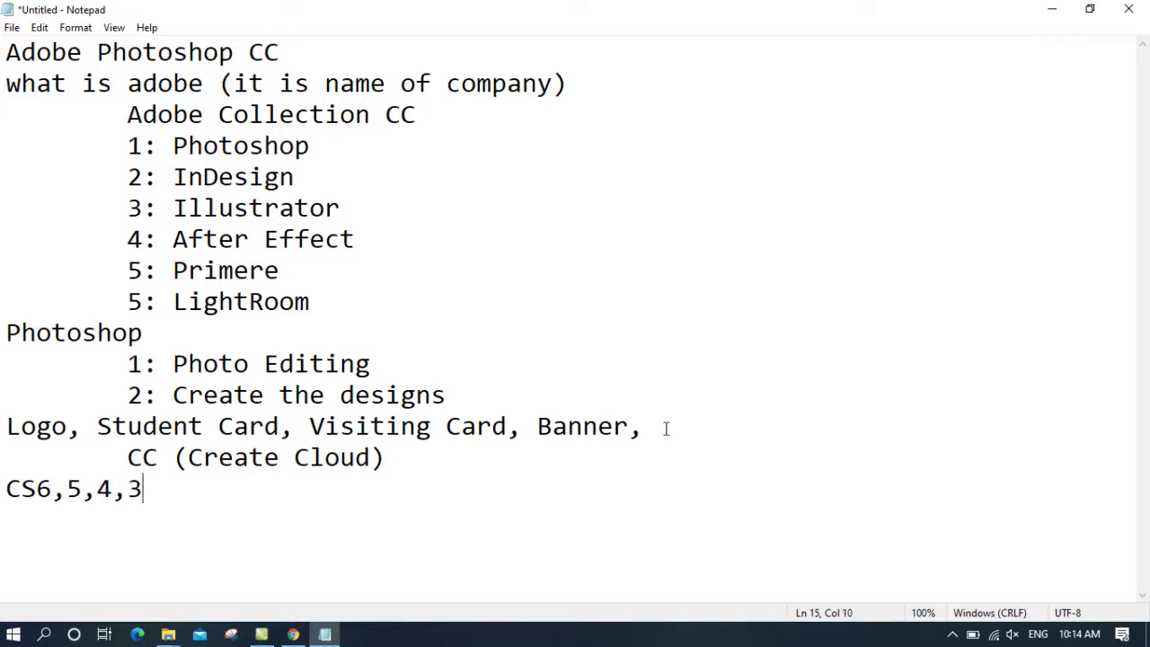
type(",")
left_click(285, 459)
key("BackSpace")
key("BackSpace")
key("BackSpace")
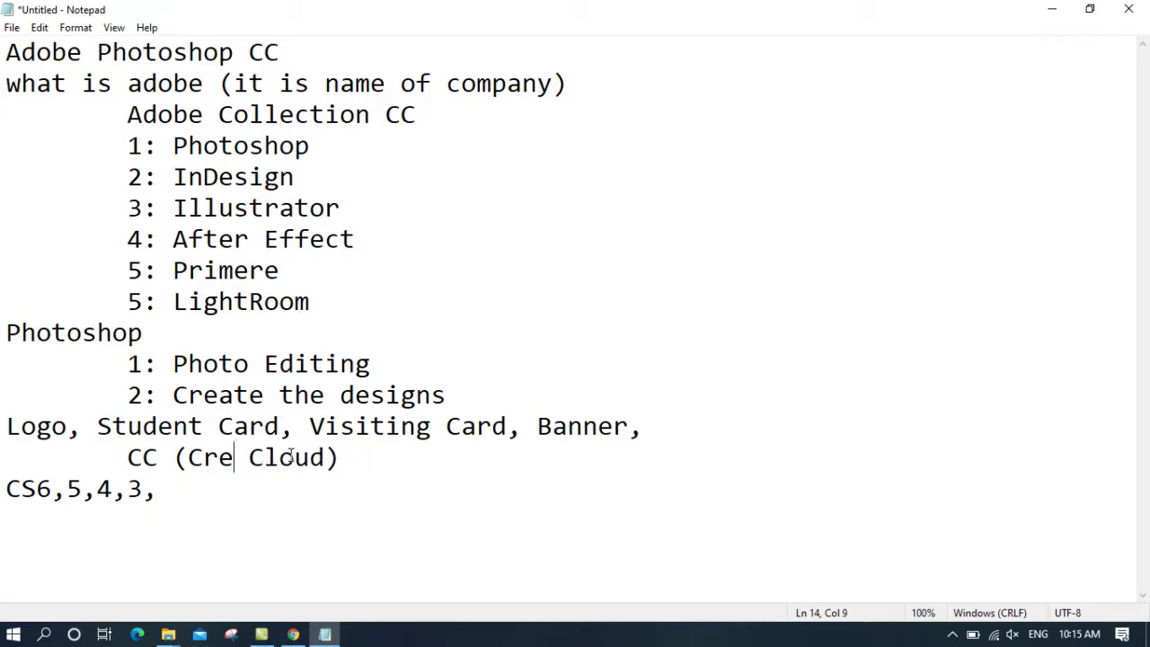
type("ative")
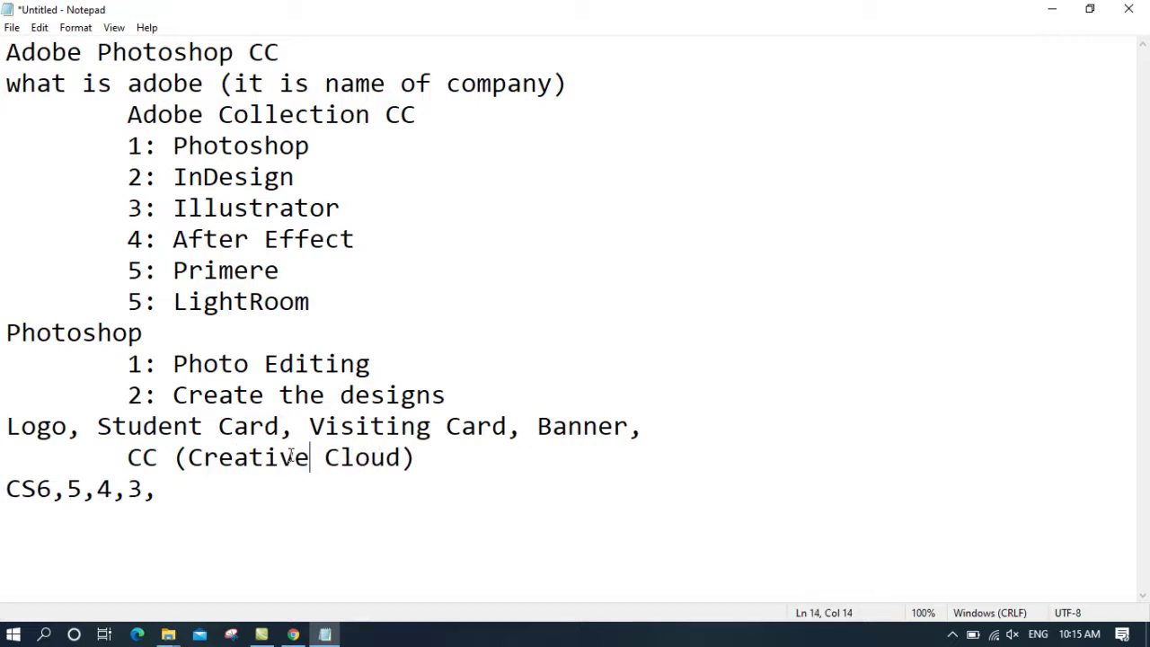
Step: Minimize both open windows, refresh the desktop seven times, then open the Start menu
left_click(1053, 9)
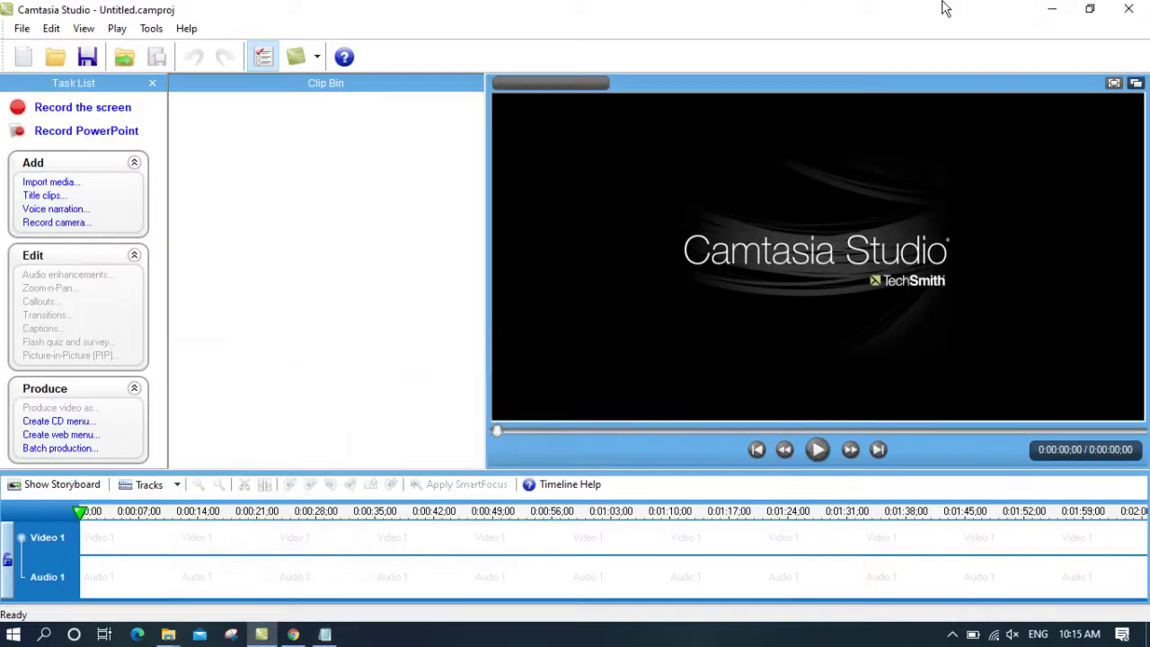
left_click(1052, 9)
right_click(861, 54)
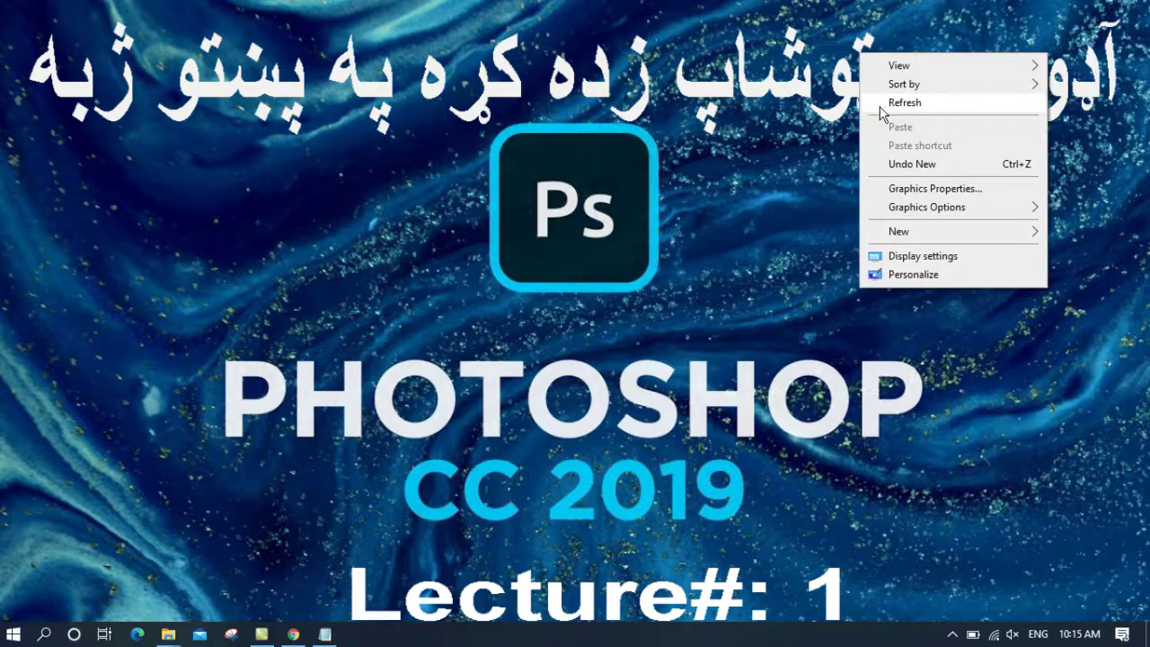
left_click(880, 101)
right_click(291, 319)
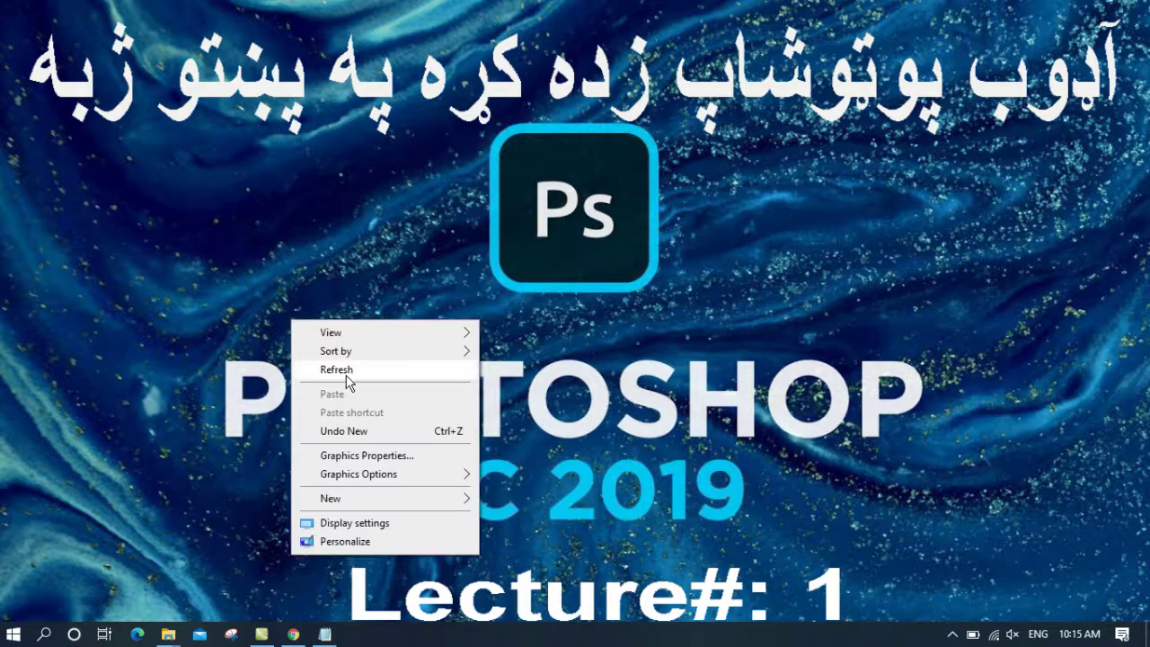
left_click(348, 381)
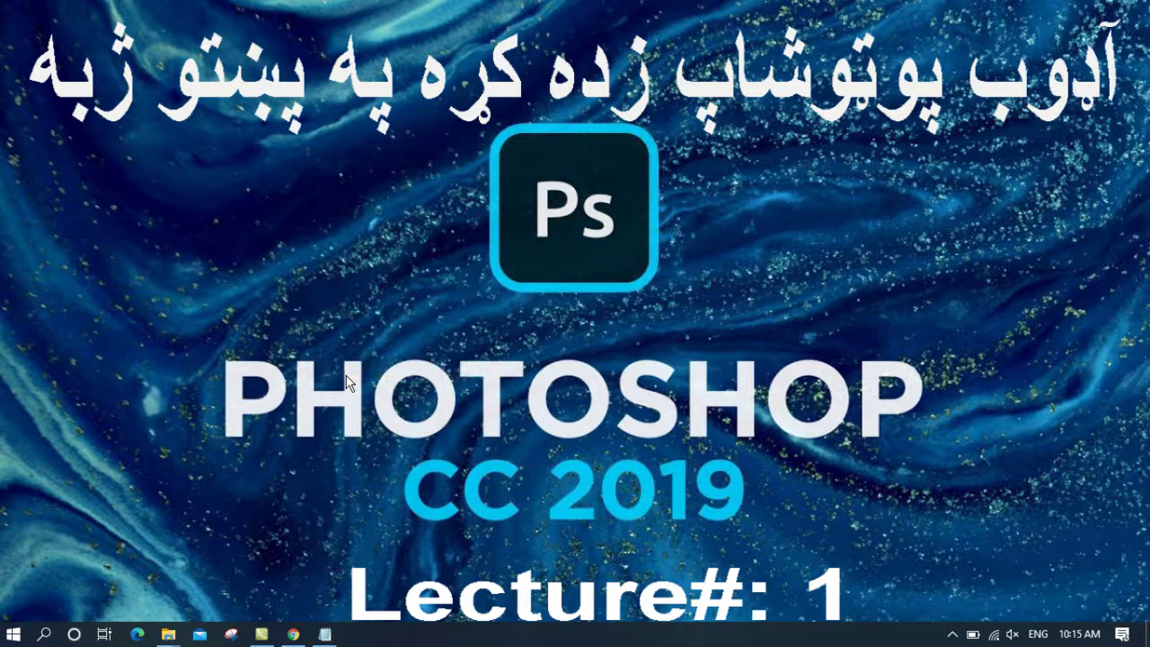
right_click(402, 274)
left_click(431, 324)
right_click(433, 325)
left_click(480, 381)
right_click(376, 309)
left_click(400, 363)
right_click(392, 260)
left_click(432, 322)
right_click(190, 278)
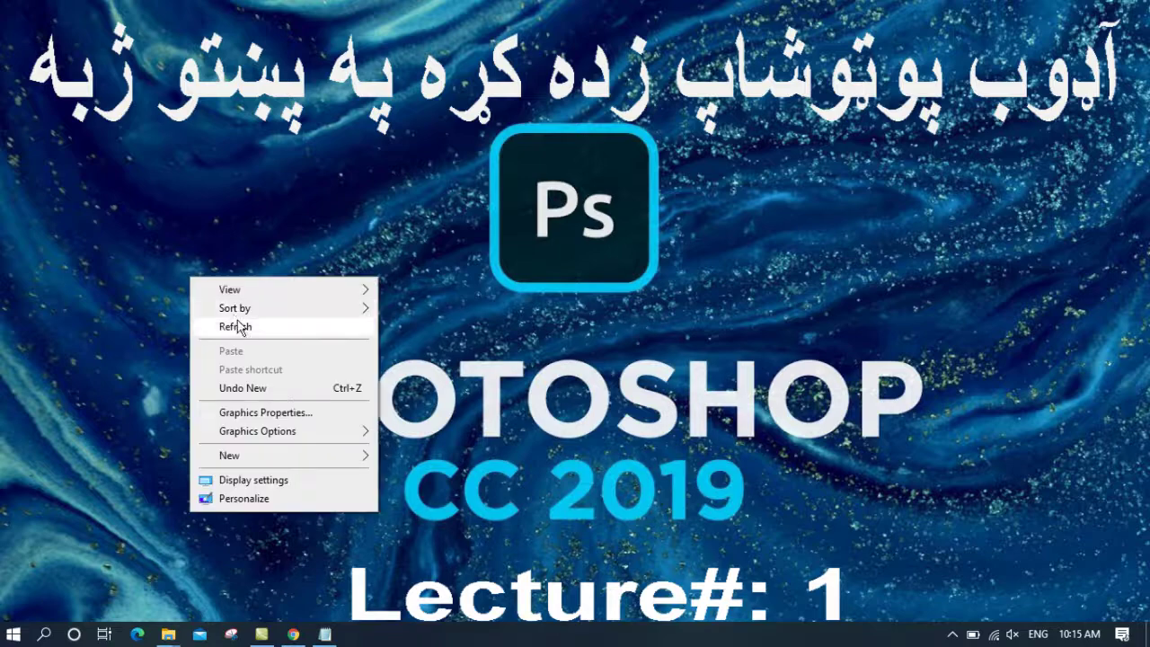
left_click(240, 327)
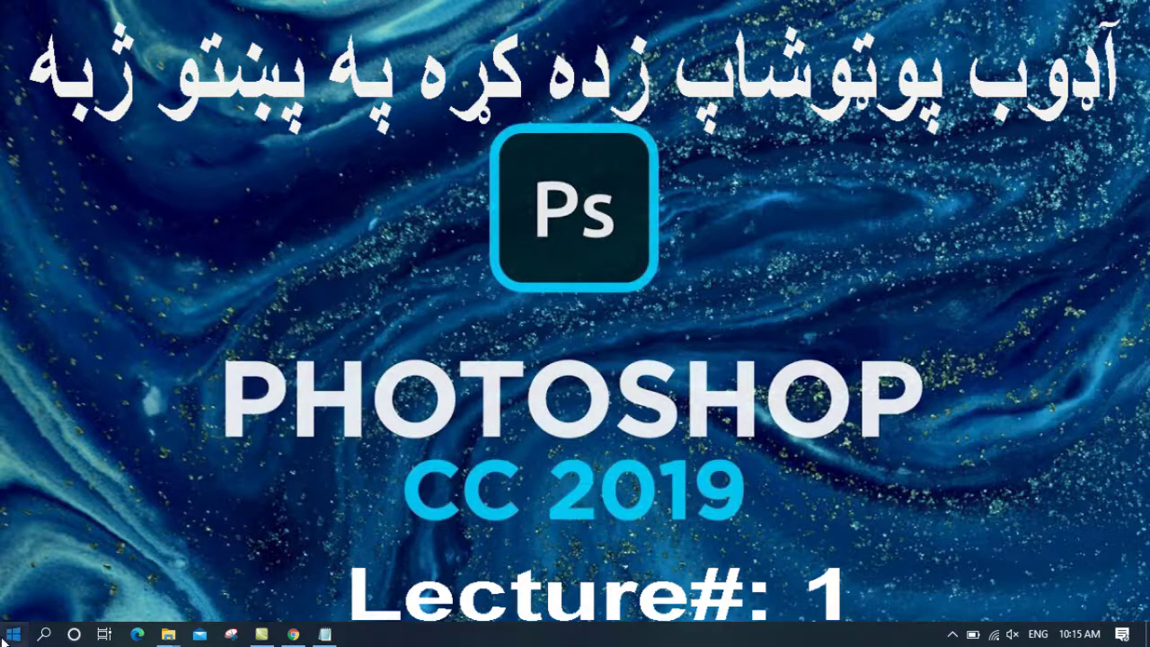
left_click(11, 635)
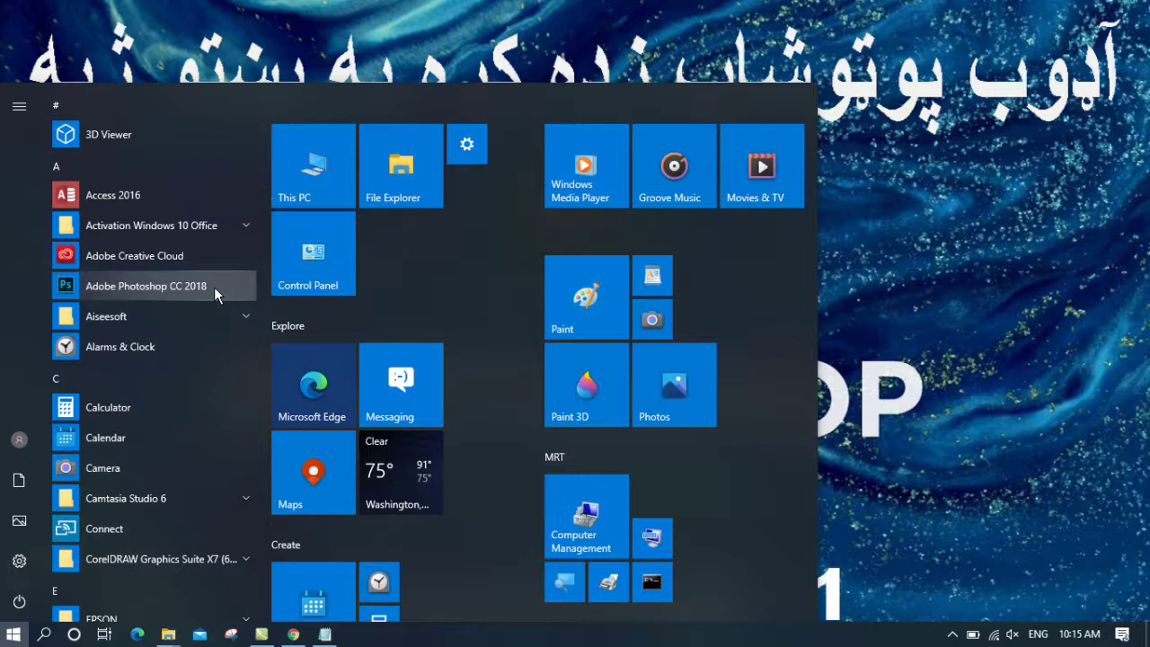
Step: Launch Adobe Photoshop CC 2018 from the Start menu app list
left_click(214, 286)
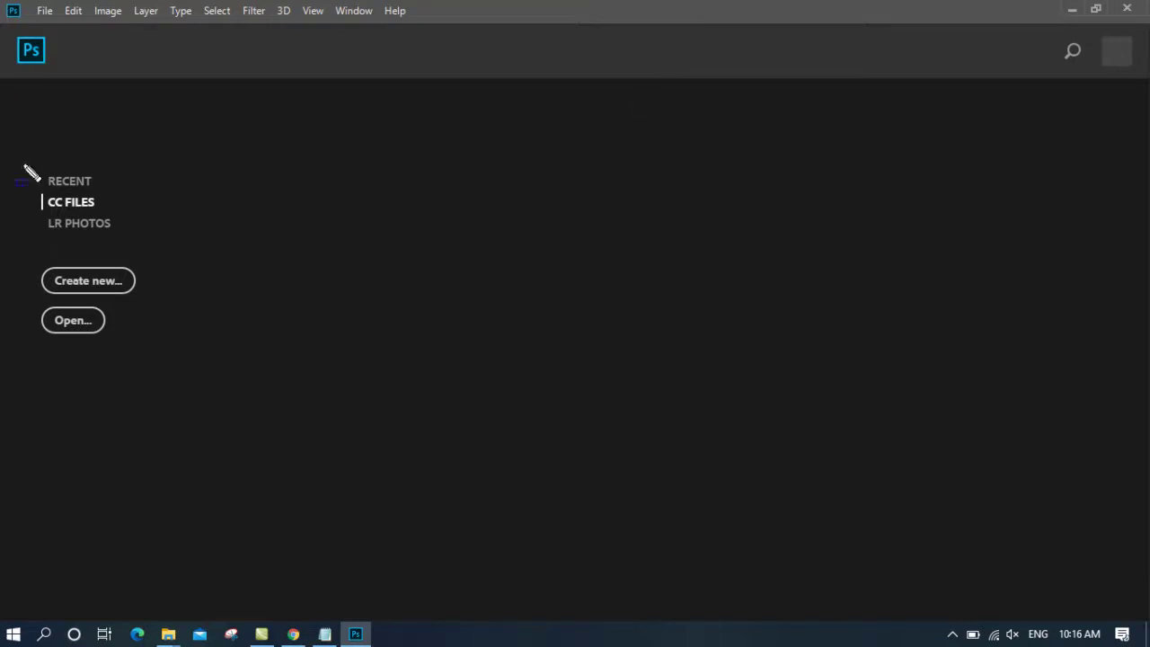
Step: Browse the start screen's Recent, CC Files and LR Photos sections
left_click_drag(18, 162, 131, 242)
left_click_drag(19, 267, 166, 343)
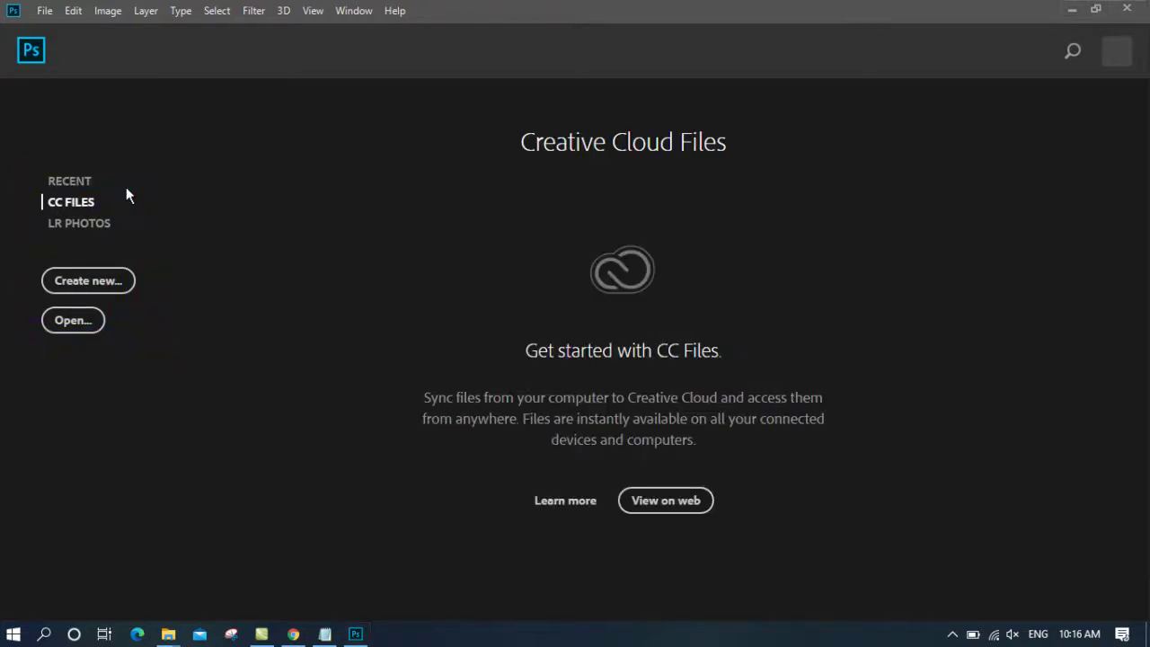
key("Escape")
left_click(84, 185)
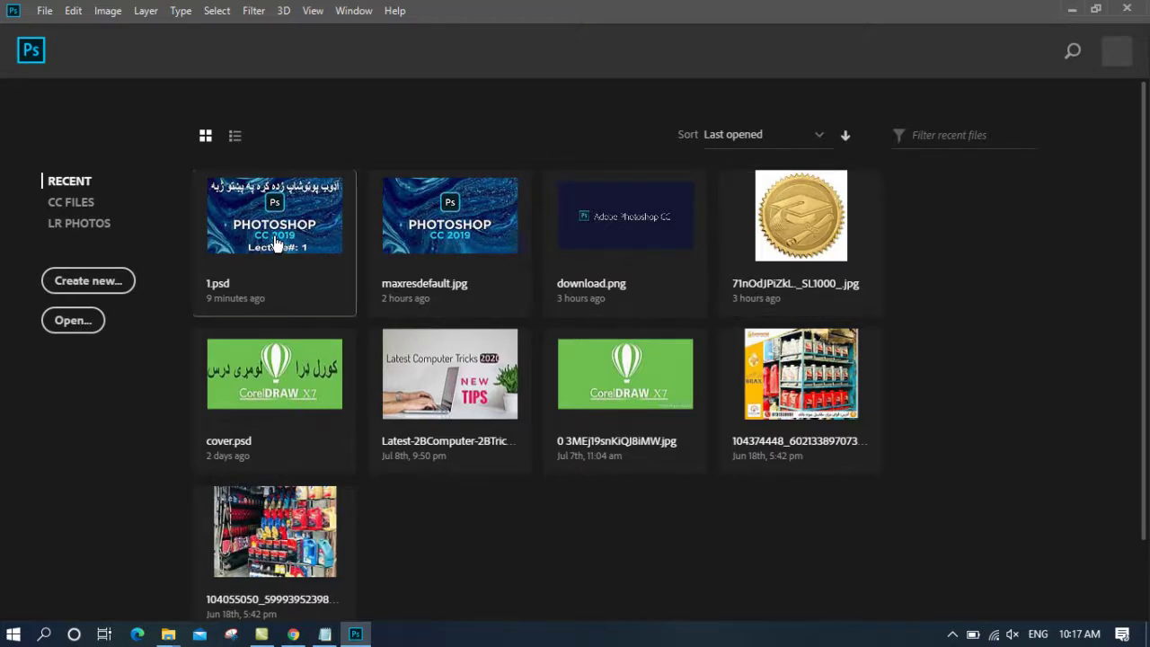
left_click(81, 203)
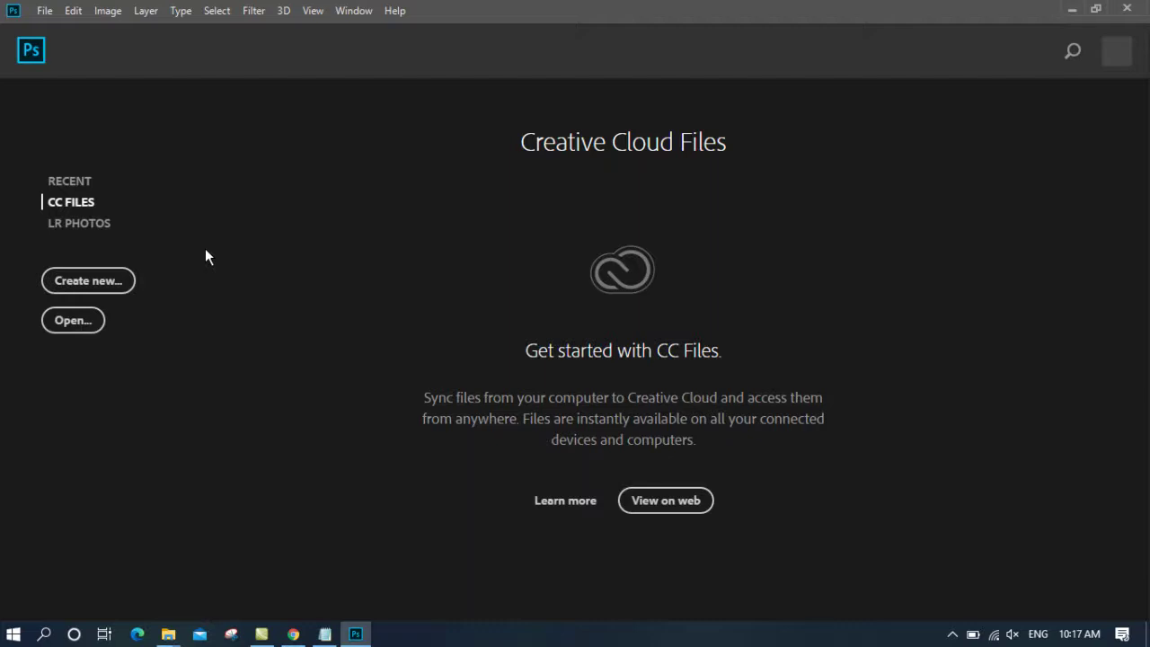
left_click(93, 232)
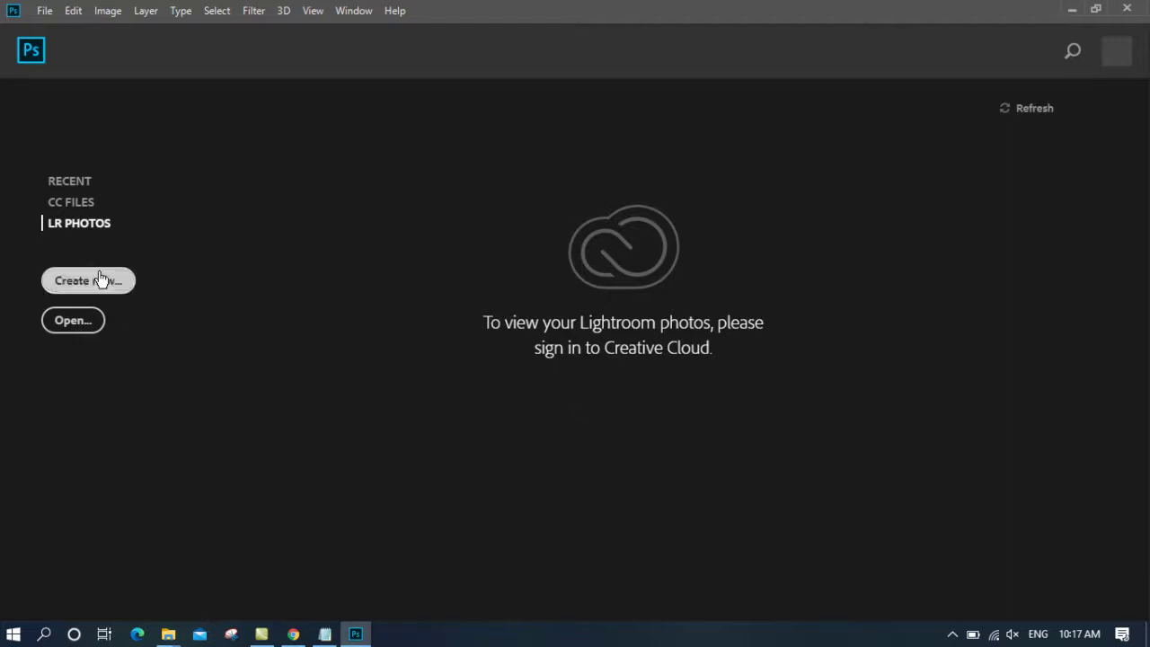
Step: Open and dismiss the Open dialog, then return to the Recent files list
left_click(85, 320)
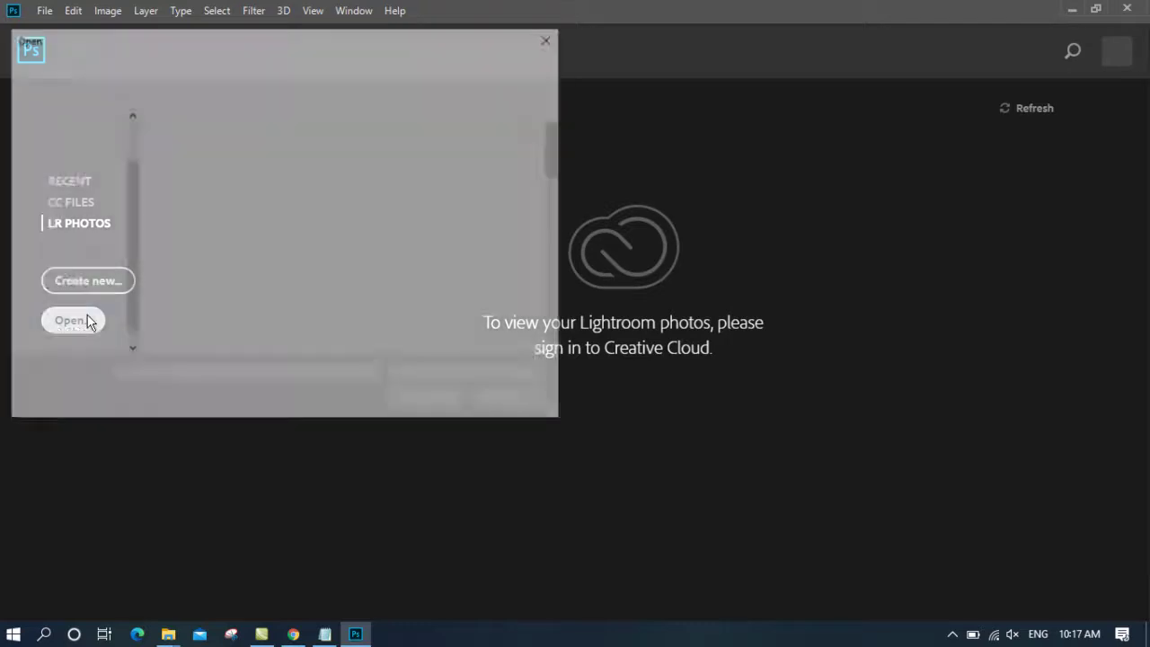
left_click(551, 37)
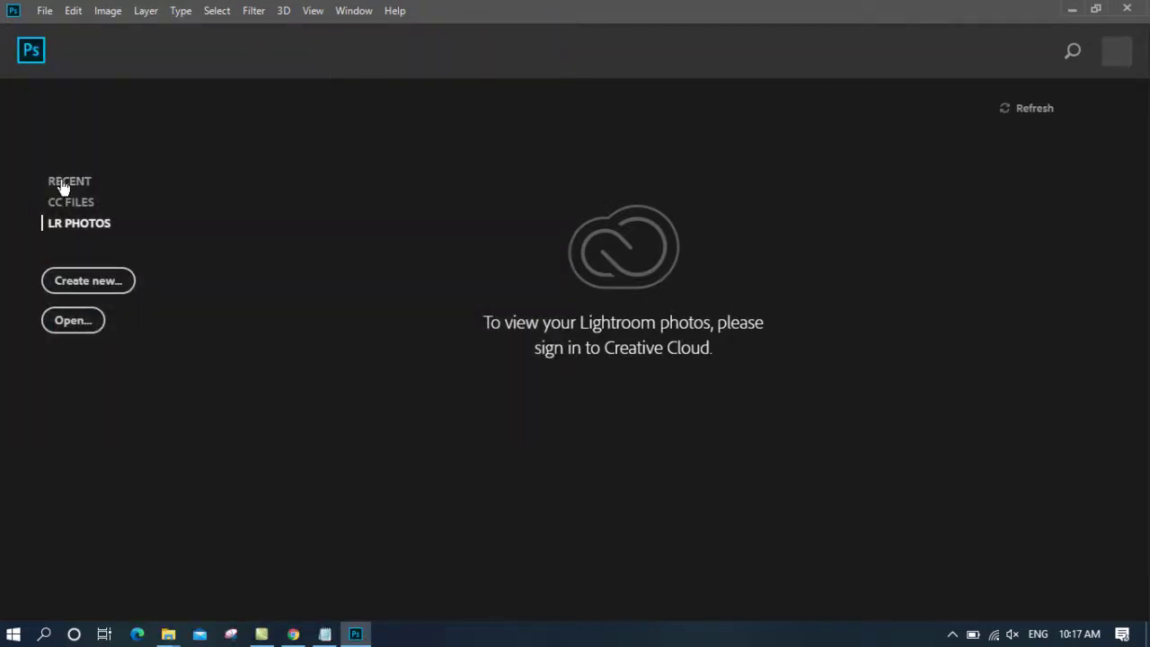
left_click(65, 182)
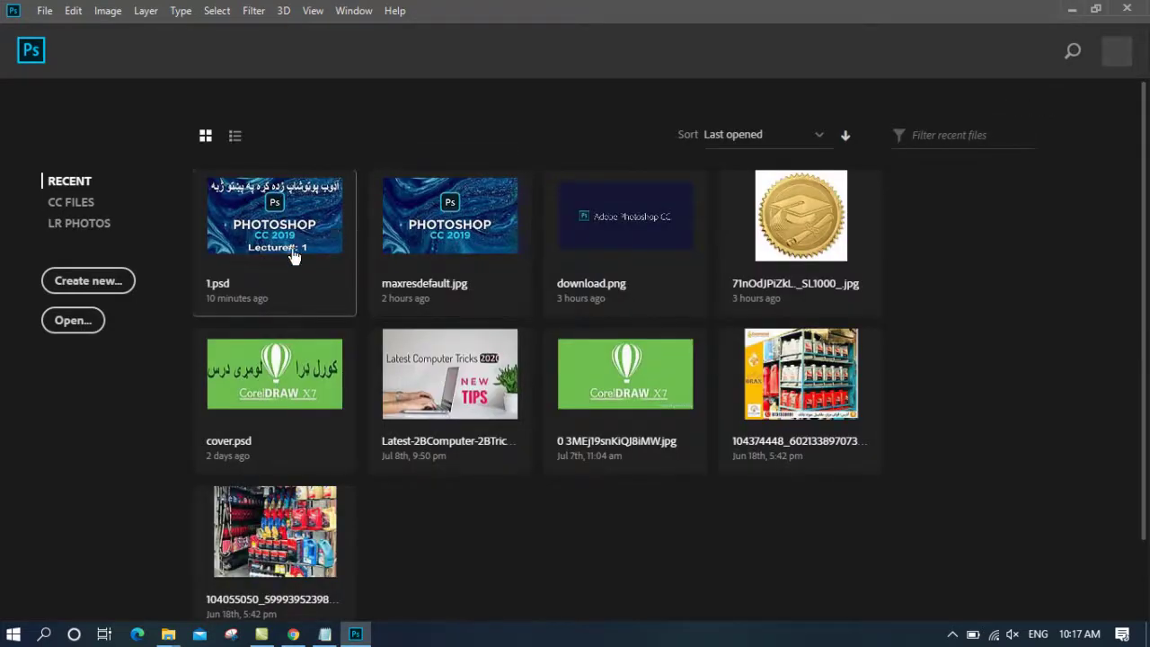
Step: After cancelling Open and the Sort menu, open New Document showing Untitled-1 at 821 × 442 px
left_click(70, 320)
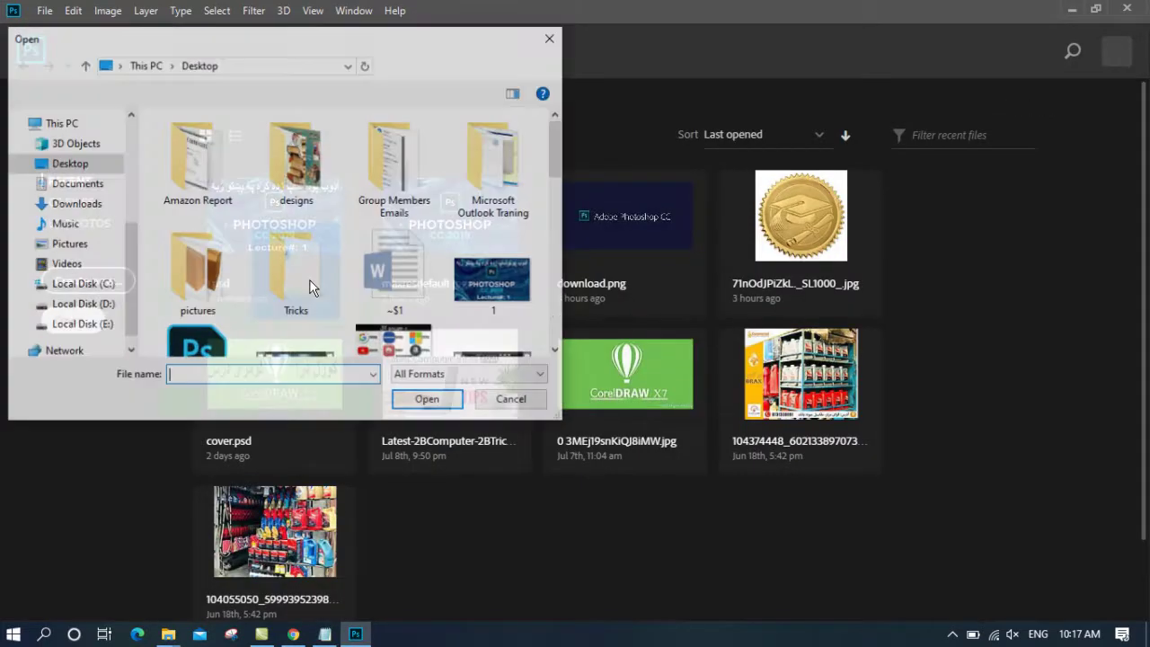
left_click(510, 399)
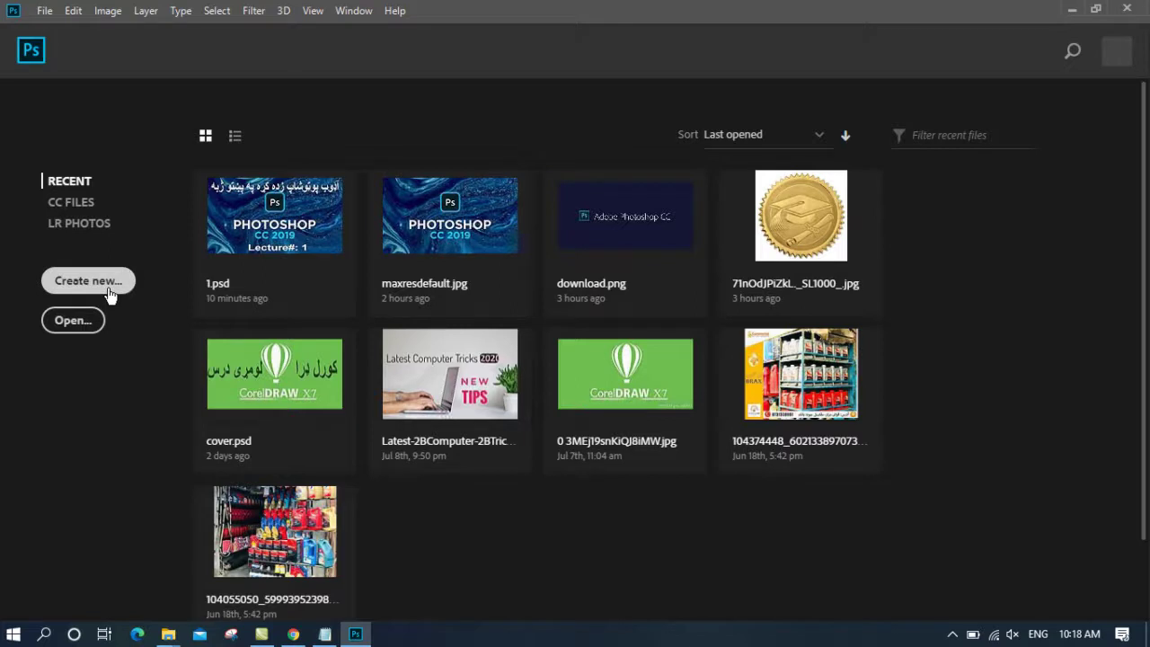
left_click(818, 144)
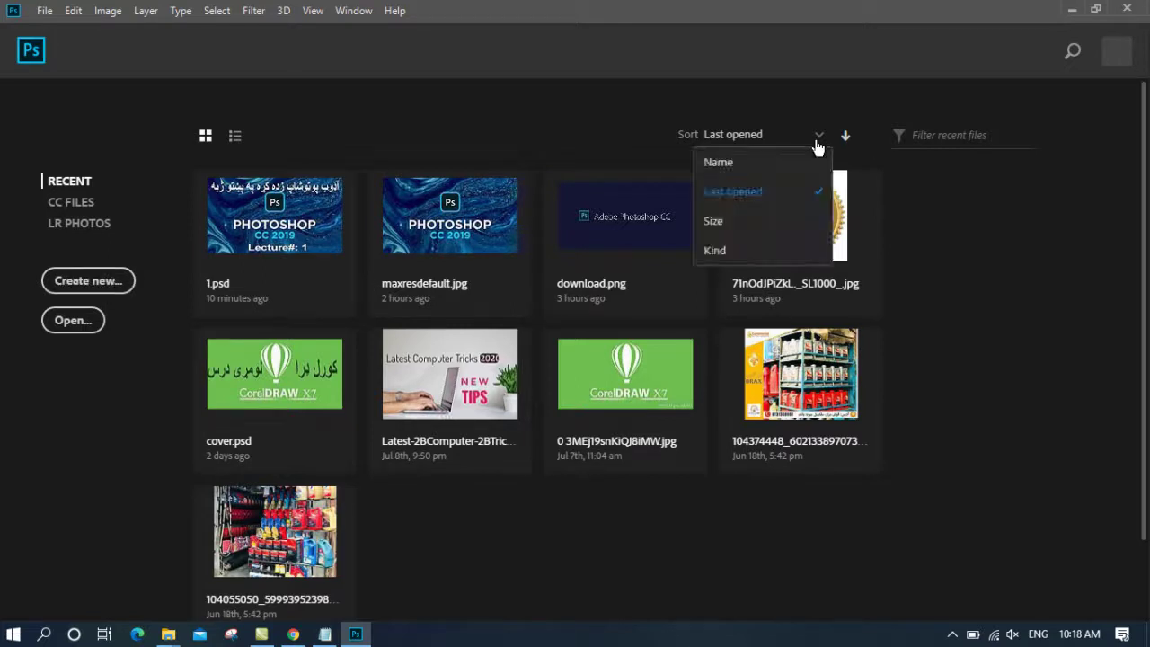
left_click(130, 290)
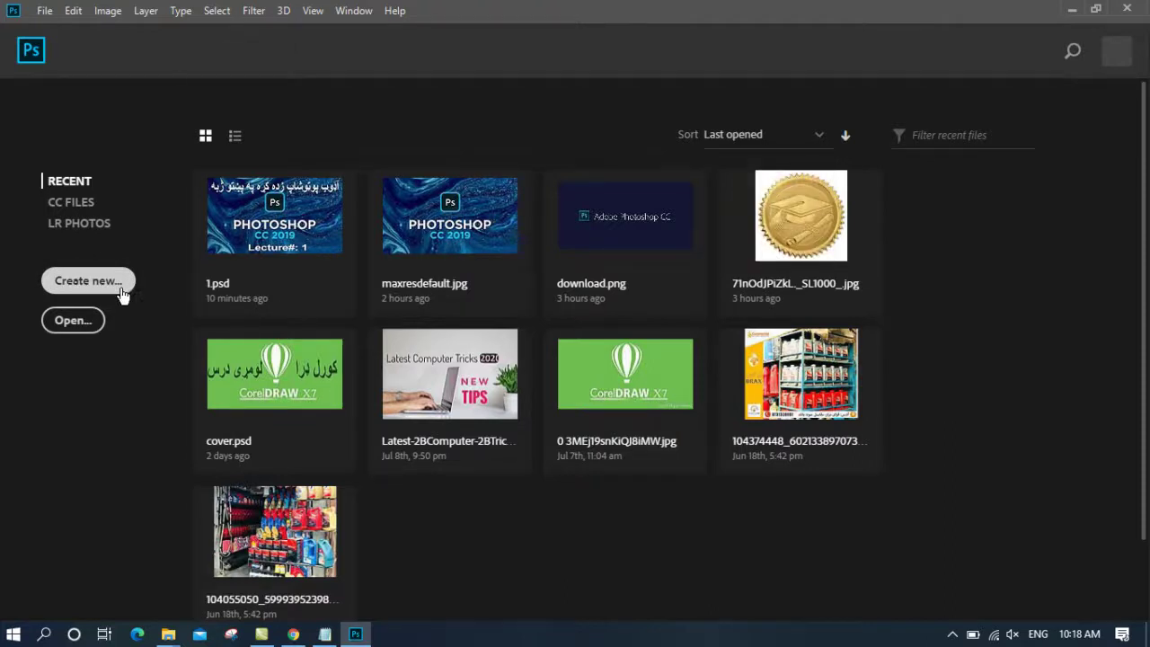
left_click(123, 290)
Step: Reposition the New Document dialog and show the Saved tab with Saved 1 at 2048 × 1152 px
left_click_drag(480, 55, 531, 118)
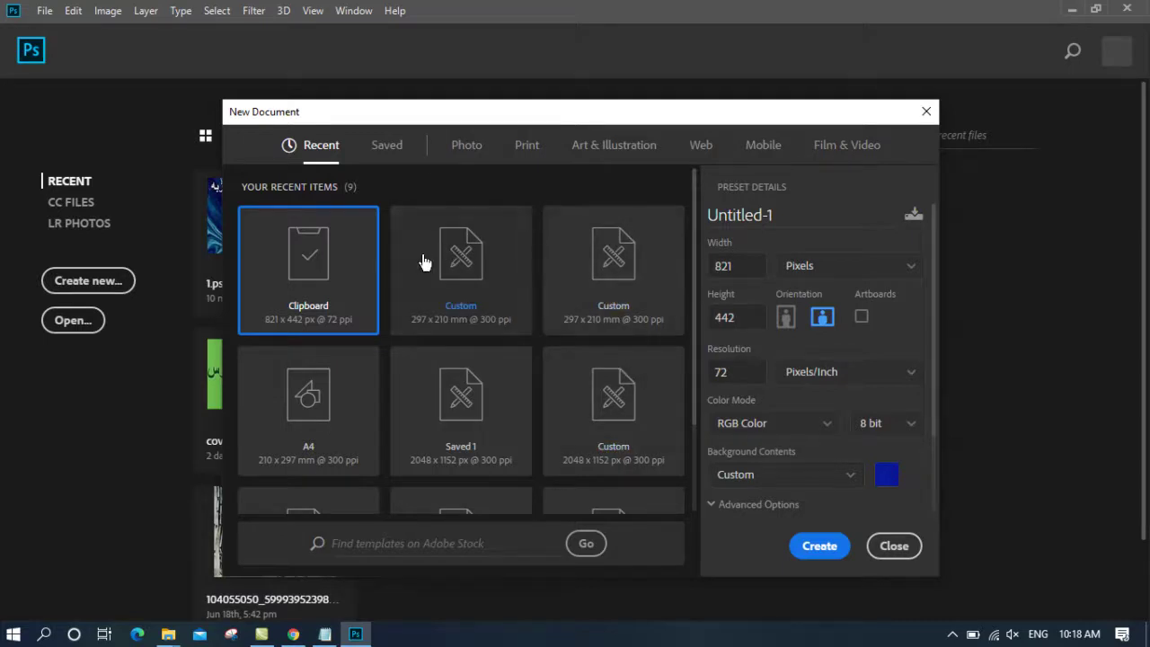
scroll(694, 381, "down", 1)
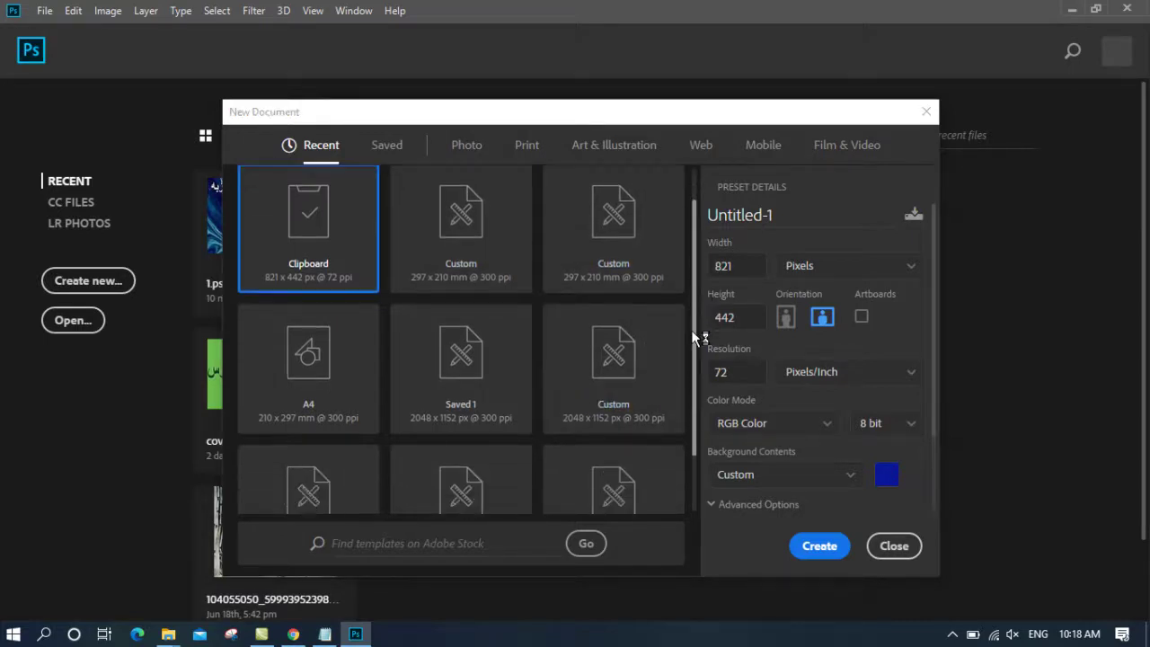
scroll(692, 378, "up", 1)
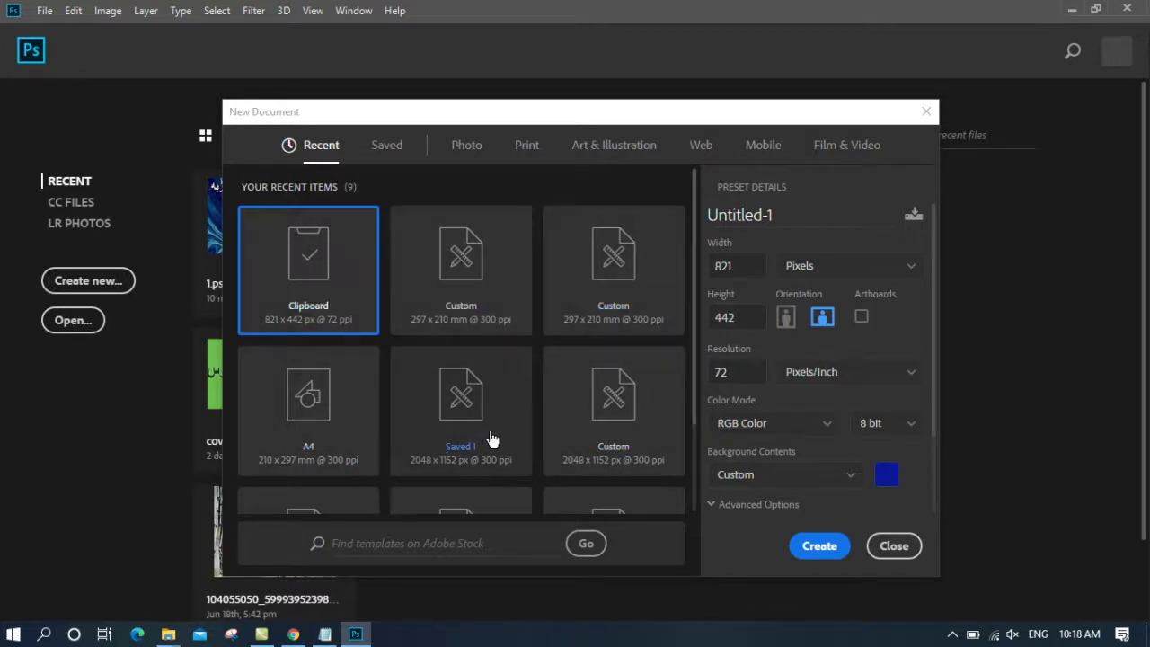
left_click(400, 148)
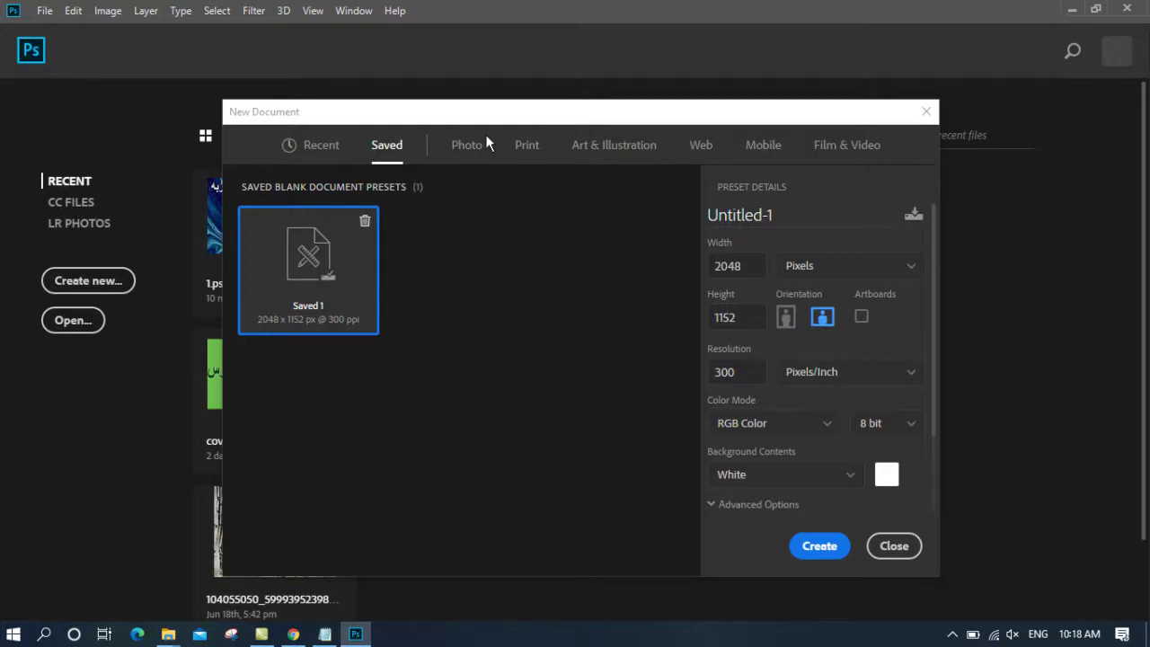
left_click_drag(494, 115, 565, 97)
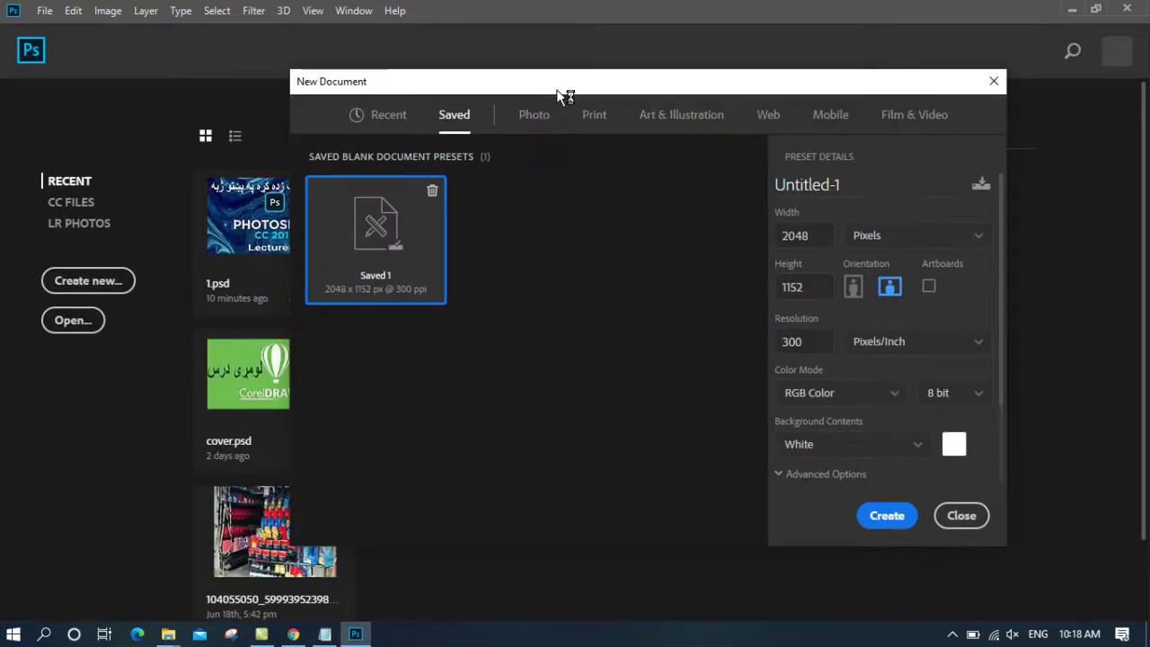
Step: Browse the Photo presets, ending on the Print presets with Letter at 8.5 × 11 in
left_click(537, 130)
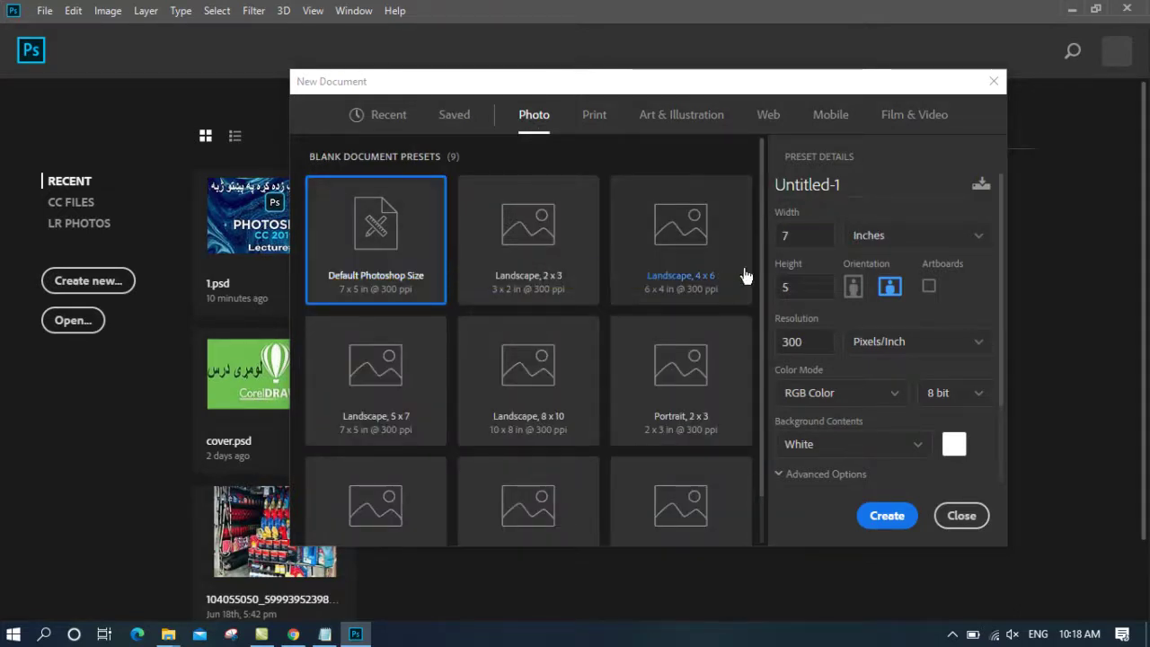
left_click_drag(763, 229, 761, 340)
scroll(760, 250, "up", 2)
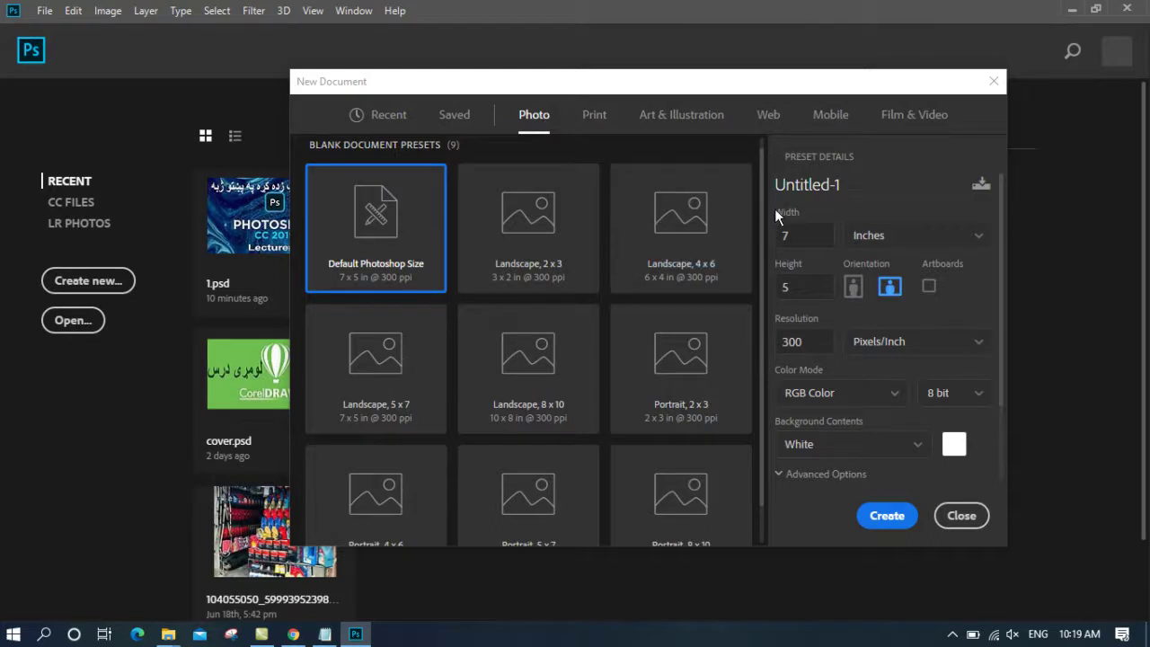
left_click_drag(764, 188, 781, 286)
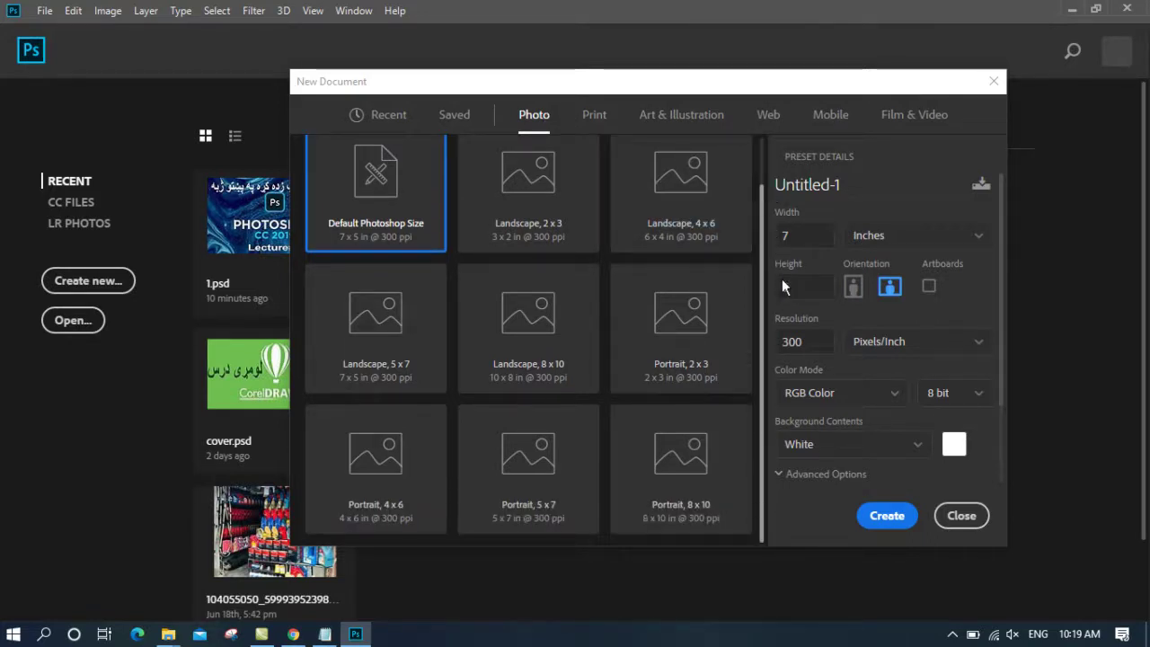
type("5")
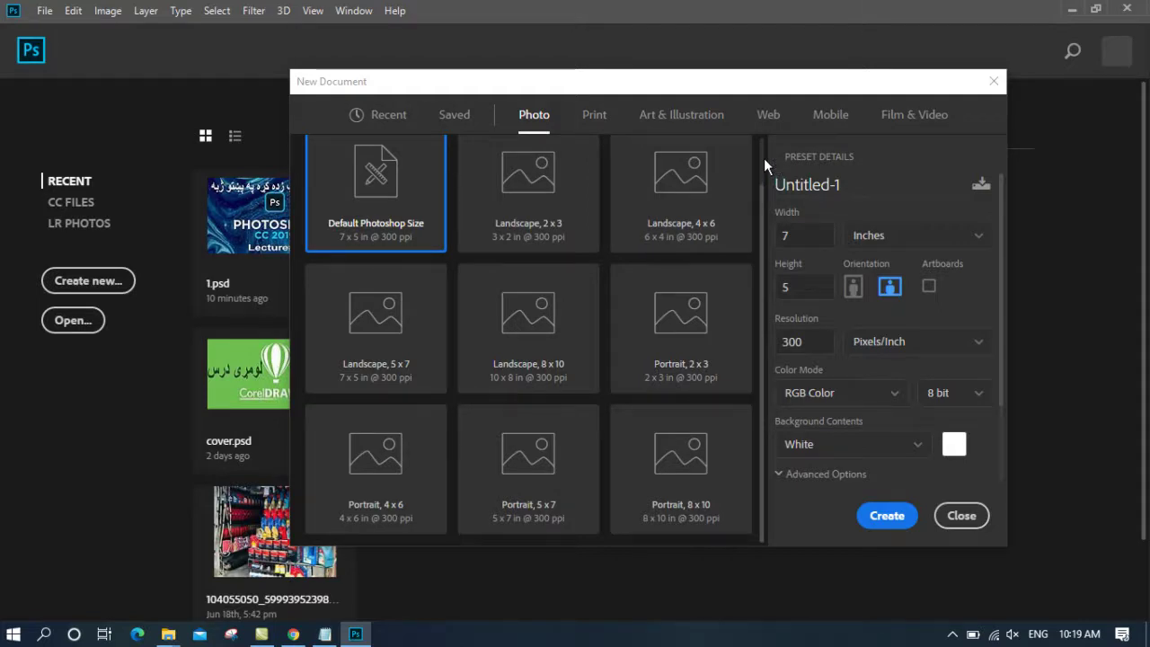
scroll(764, 159, "up", 1)
mouse_move(764, 158)
left_mouse_down()
mouse_move(764, 196)
mouse_move(764, 156)
left_mouse_up()
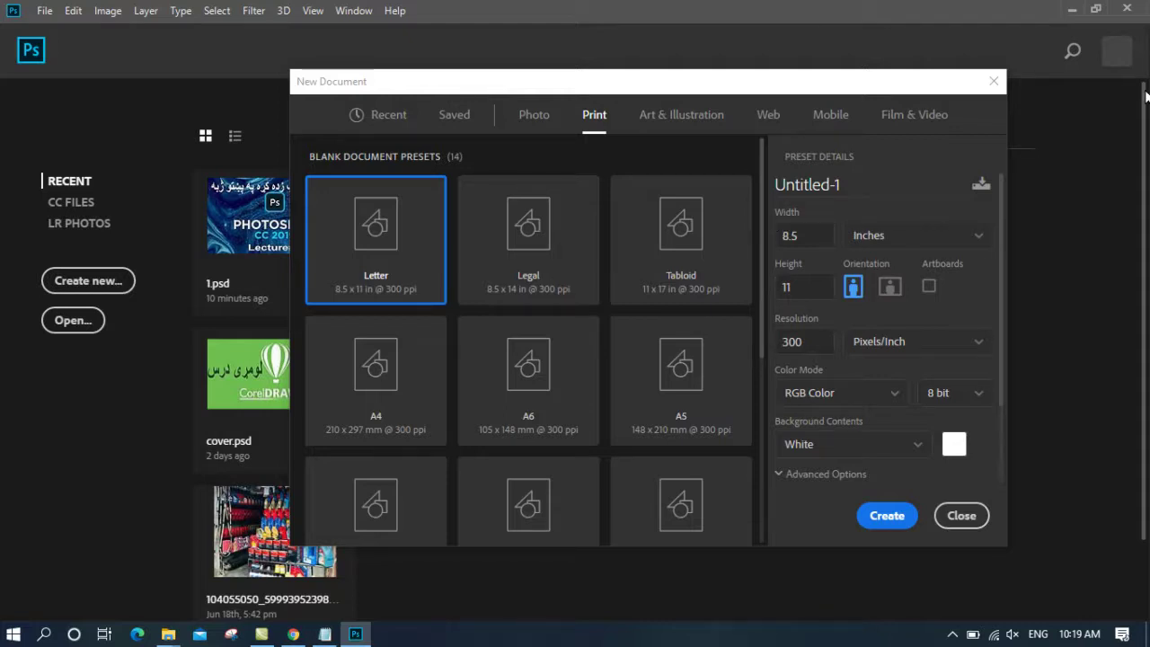
Step: Scroll the Print sizes, pick A4, then show Art & Illustration's 1000 pixel grid preset
mouse_move(761, 178)
left_mouse_down()
mouse_move(700, 521)
mouse_move(764, 170)
left_mouse_up()
mouse_move(761, 146)
left_mouse_down()
mouse_move(762, 309)
mouse_move(775, 141)
left_mouse_up()
scroll(718, 384, "down", 3)
scroll(711, 474, "down", 2)
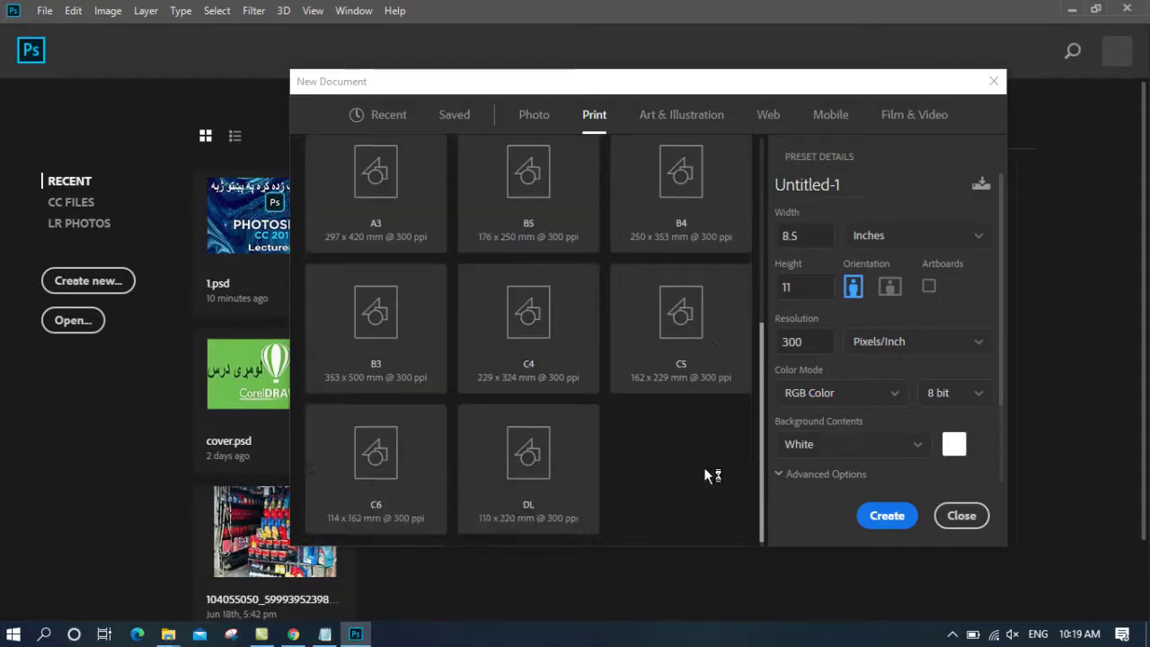
scroll(726, 179, "up", 5)
scroll(737, 160, "up", 1)
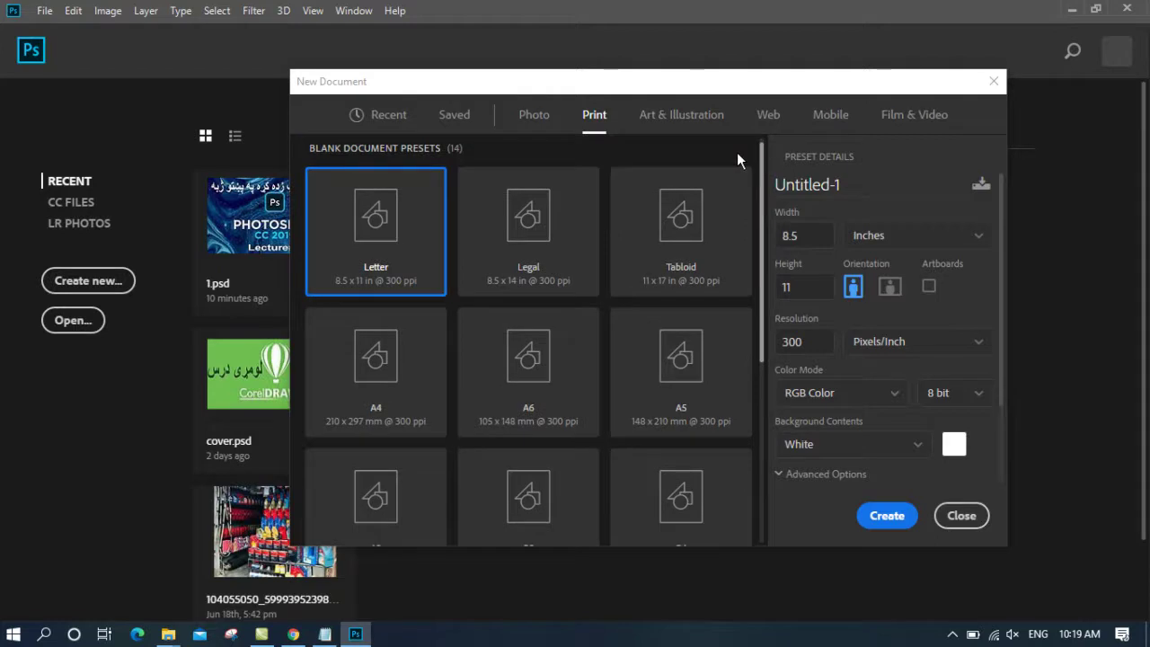
mouse_move(762, 162)
left_mouse_down()
mouse_move(748, 570)
mouse_move(765, 171)
left_mouse_up()
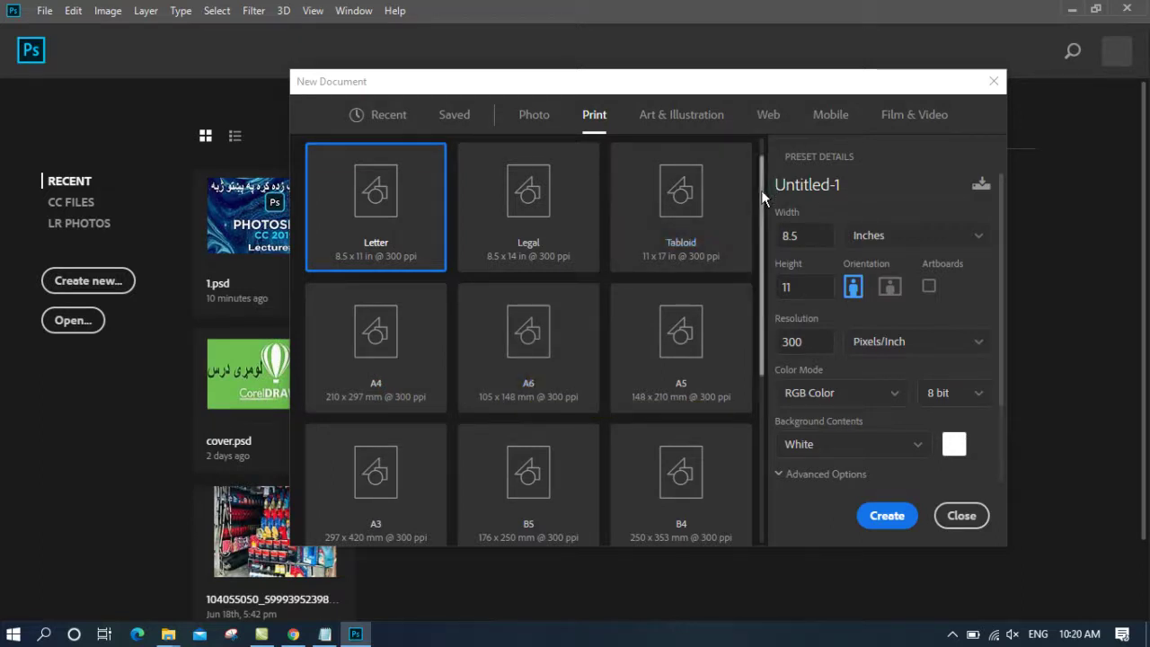
scroll(761, 189, "up", 2)
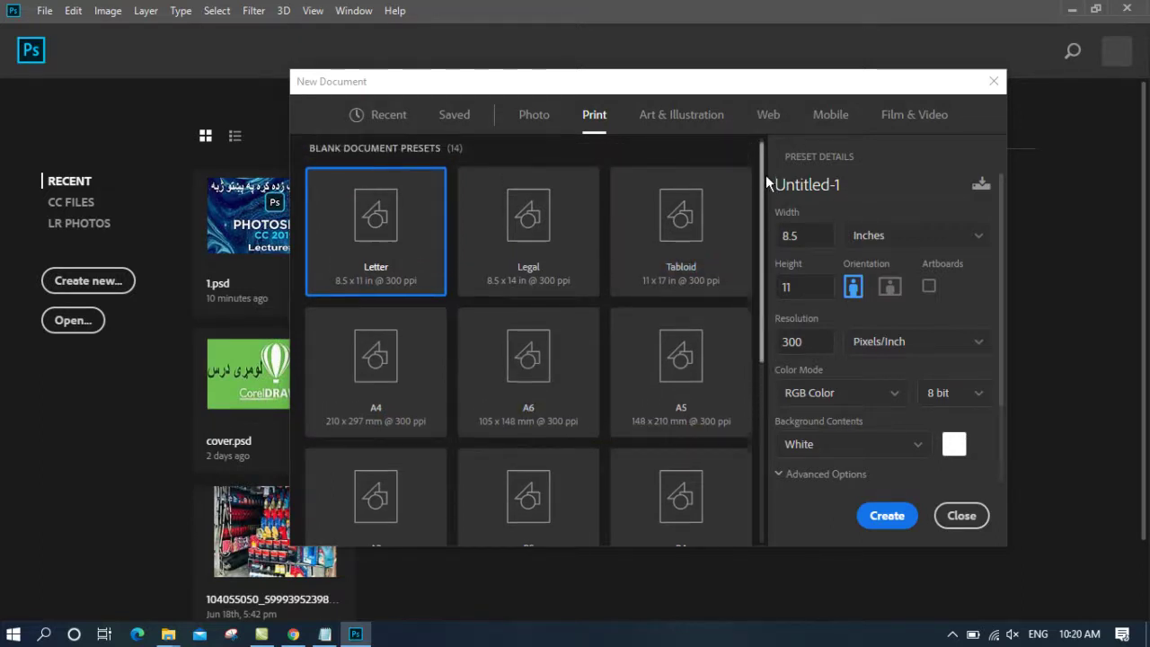
left_click(387, 384)
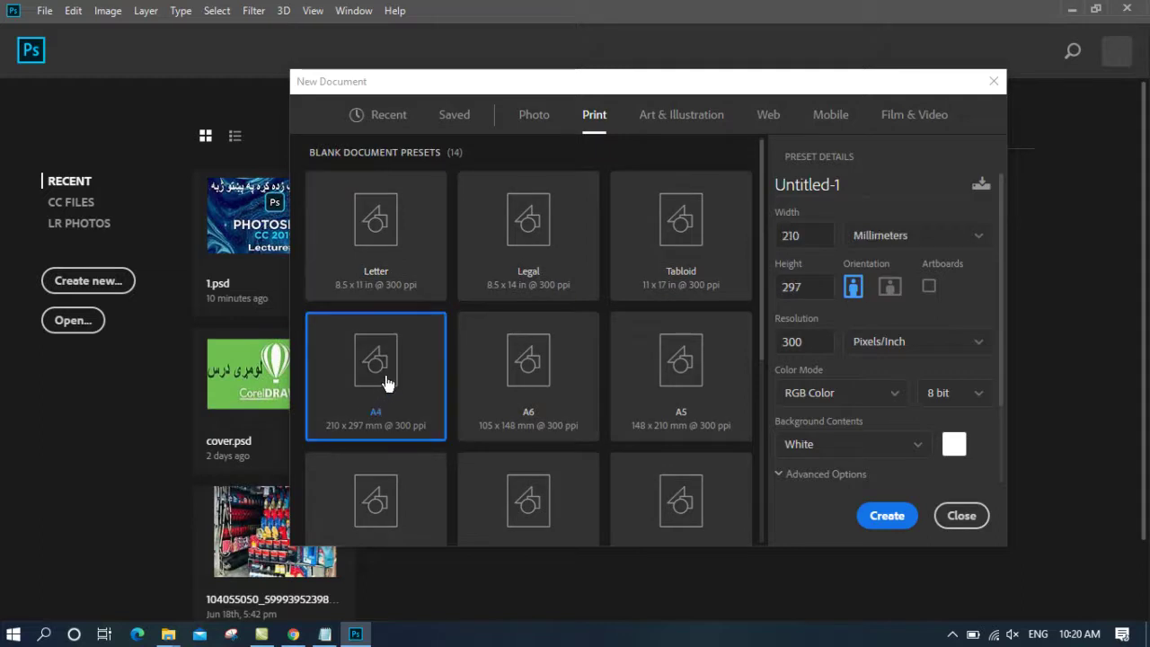
left_click(683, 125)
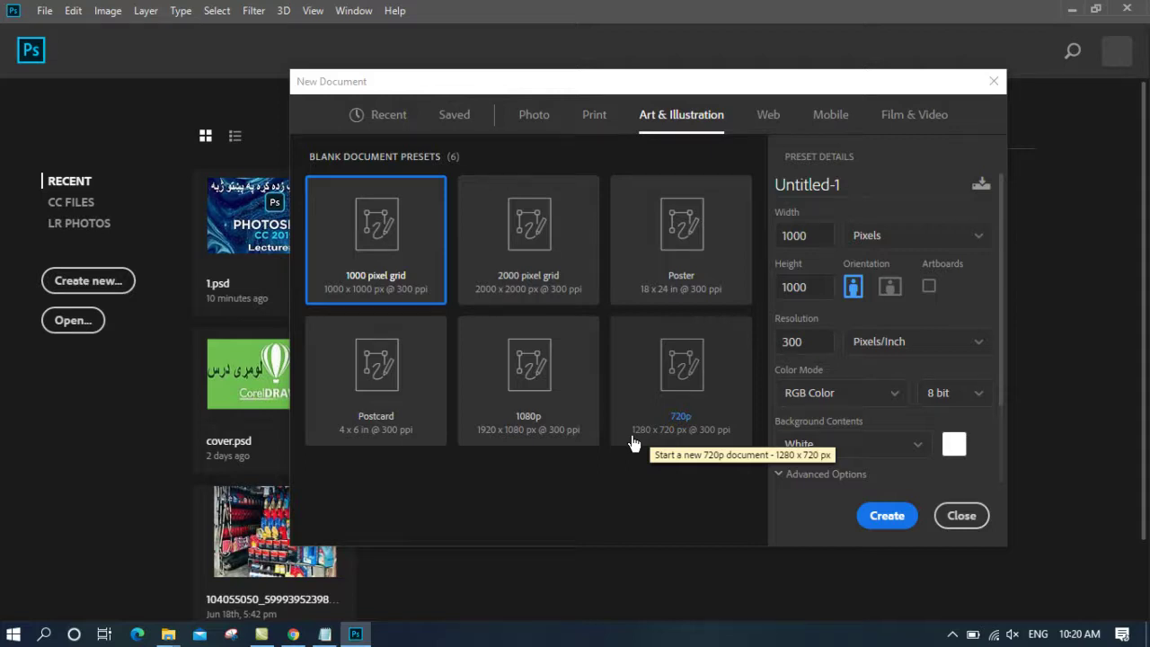
Step: Switch to the Web presets, with Web Most Common at 1366 × 768 px, 72 ppi
left_click(768, 115)
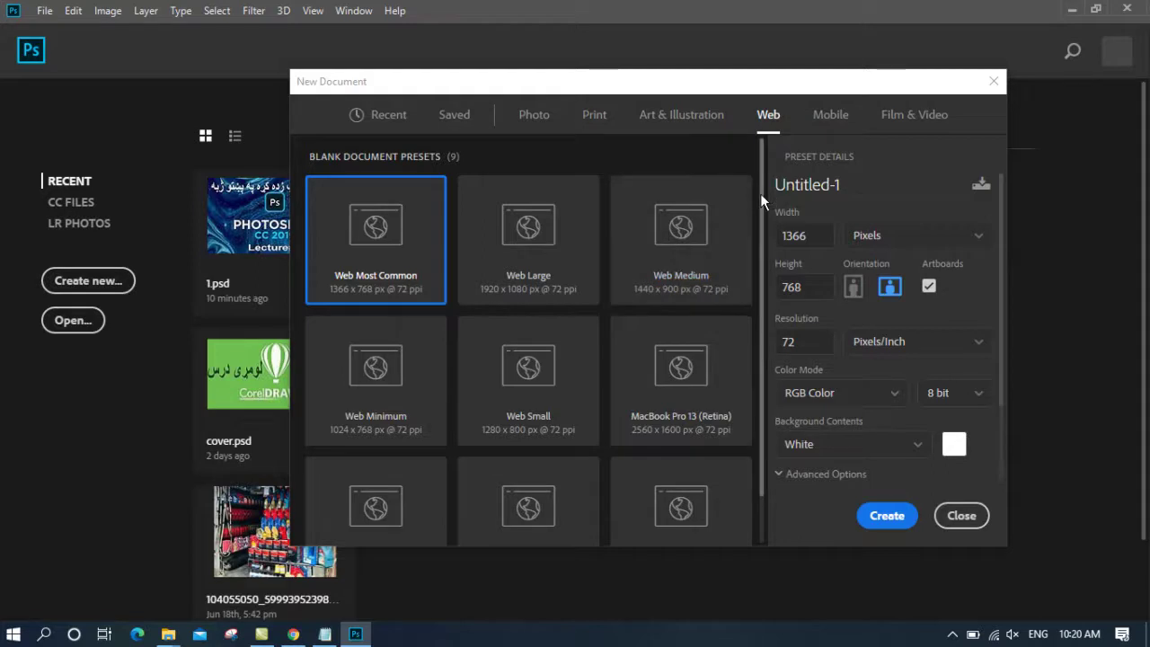
Step: Browse the Mobile and Film & Video presets, trying HDV 720p and HDV 1080p
scroll(760, 194, "down", 1)
scroll(782, 194, "up", 1)
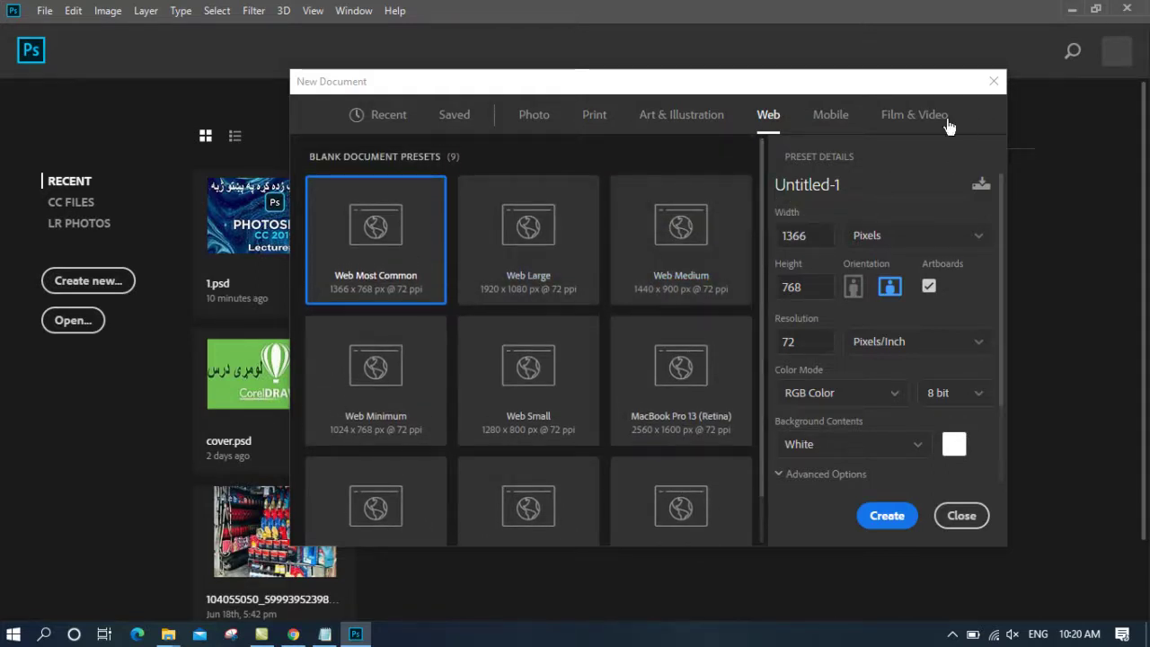
left_click(835, 115)
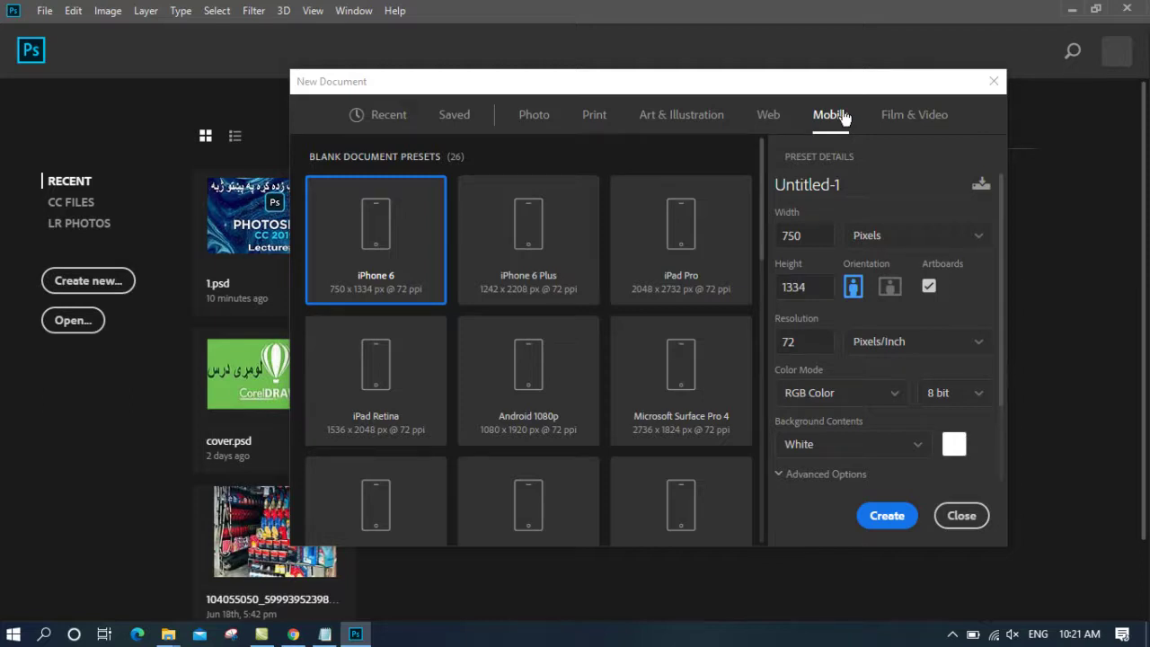
left_click(937, 119)
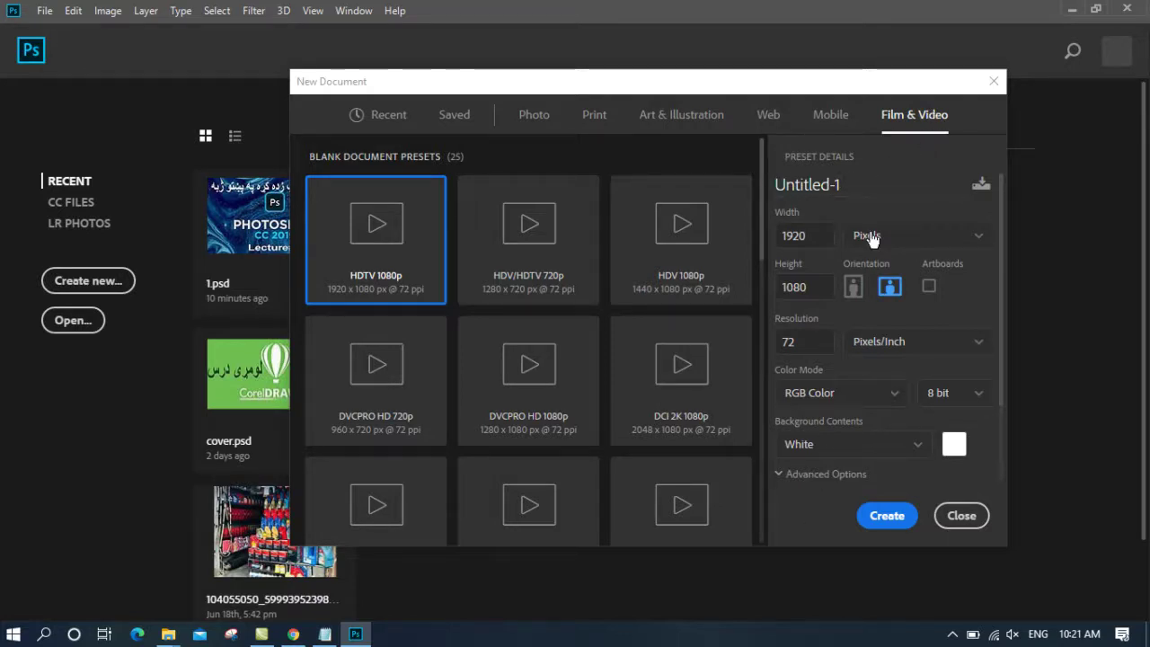
left_click(557, 271)
left_click(661, 248)
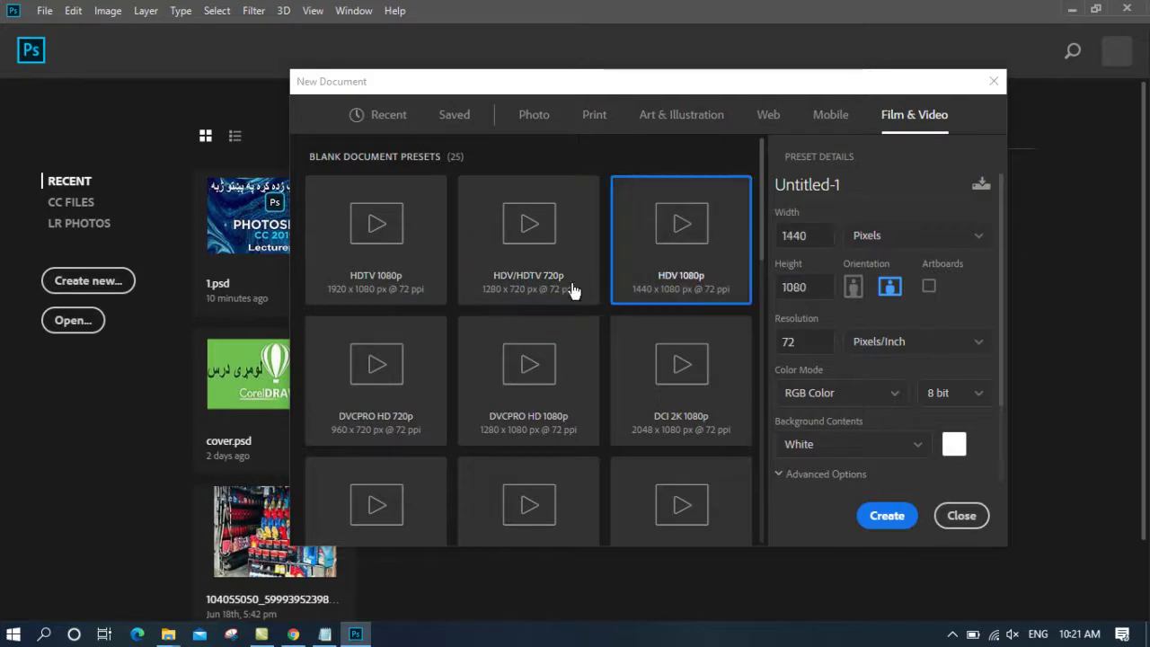
Step: Back on Print, try Tabloid, A5, A6 and Letter, then choose Legal 8.5 × 14 in
left_click(535, 114)
left_click(593, 114)
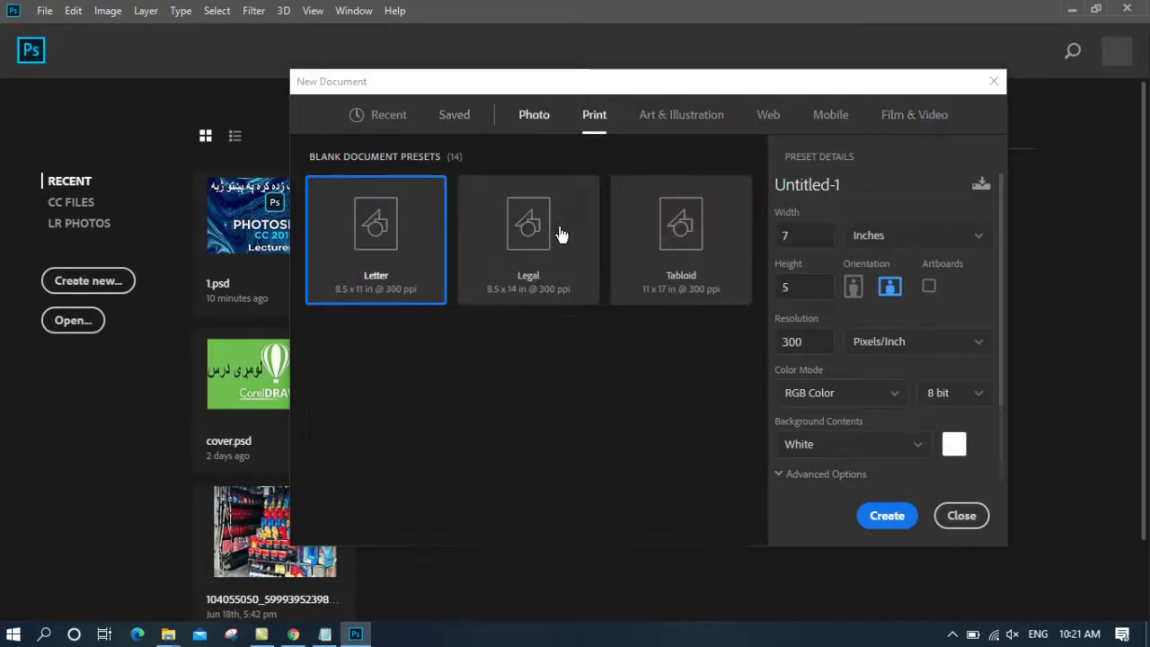
left_click(668, 244)
left_click(648, 404)
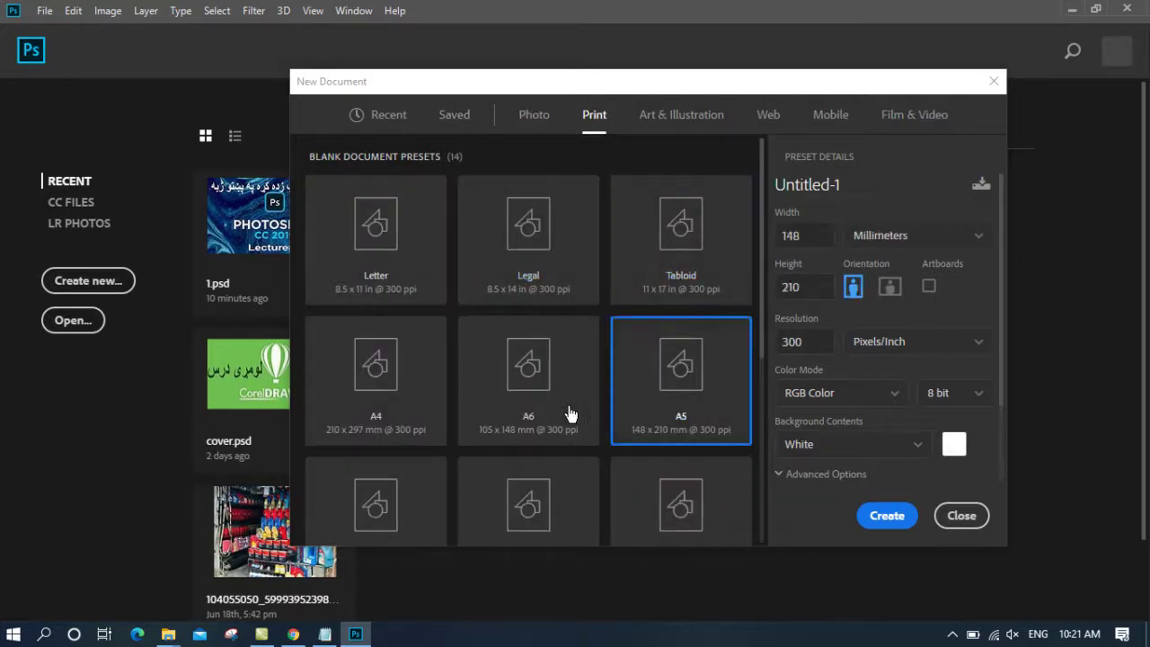
left_click(569, 414)
left_click(431, 280)
left_click(486, 271)
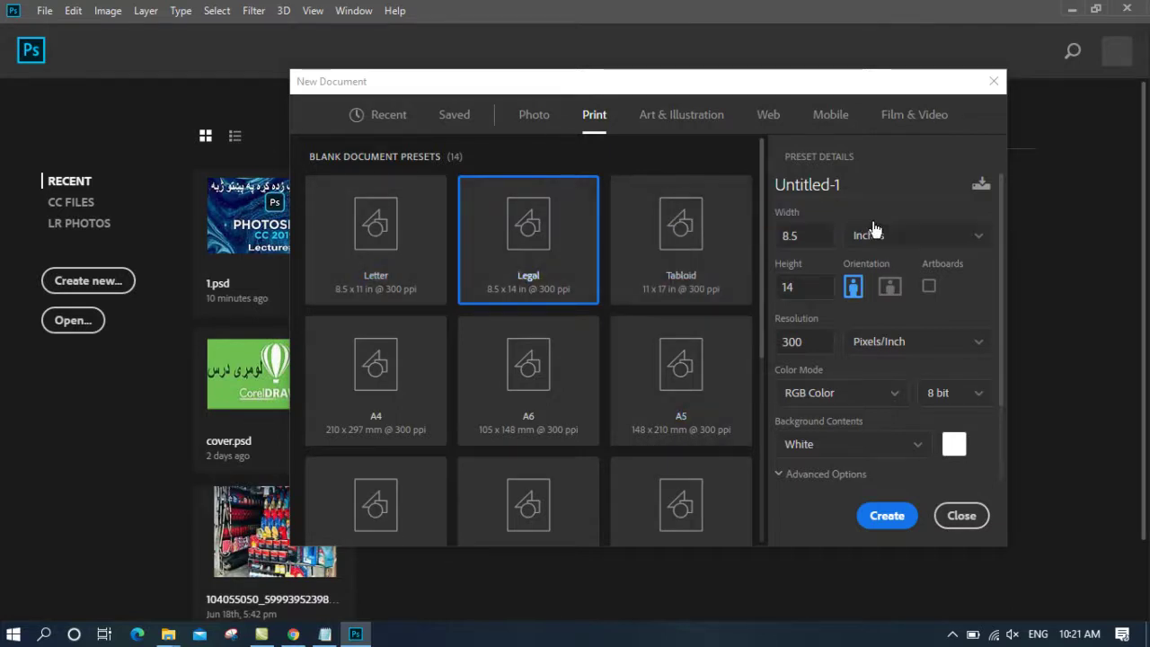
Step: Rename the new document from Untitled-1 to StudentCard
left_click(828, 232)
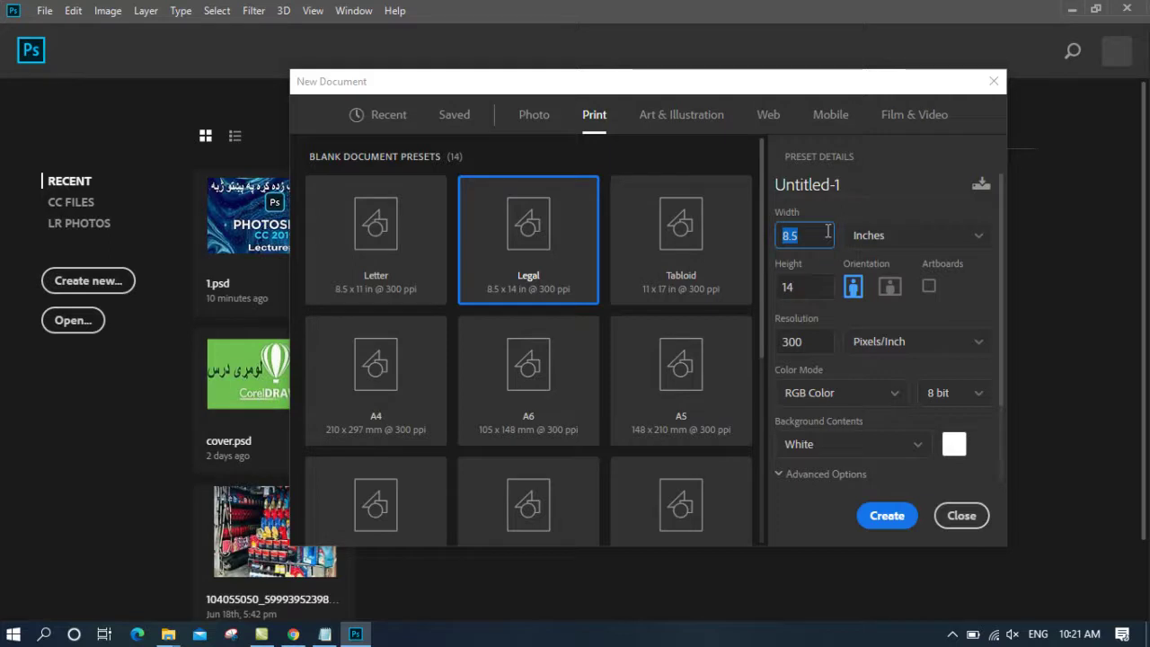
left_click(800, 184)
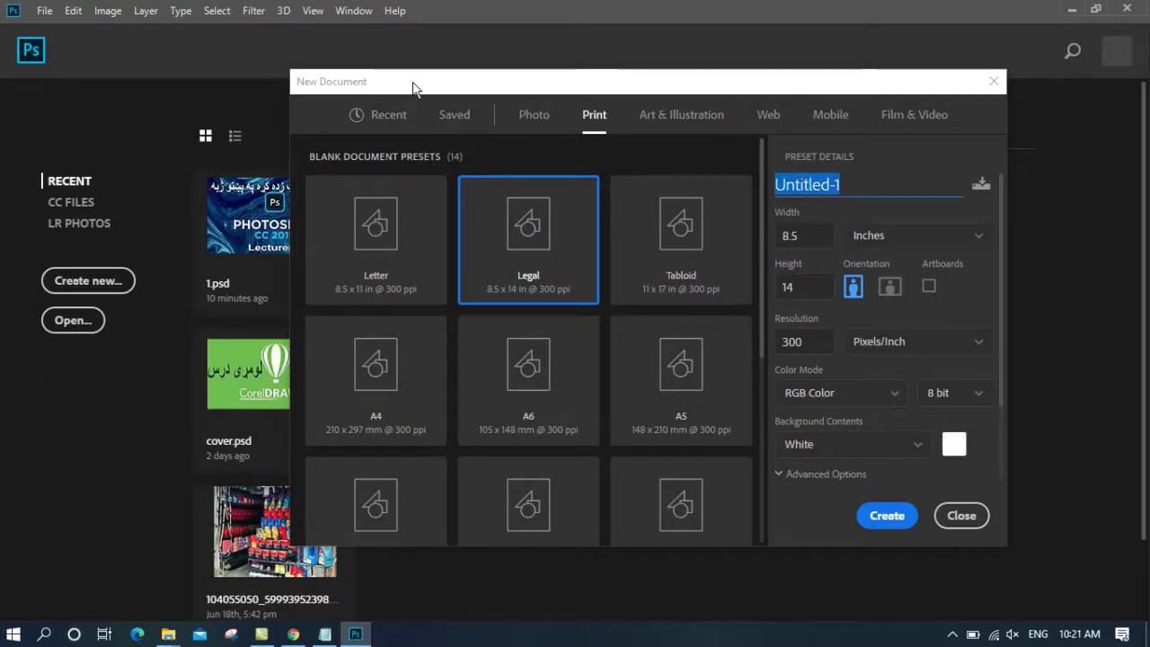
type("Student")
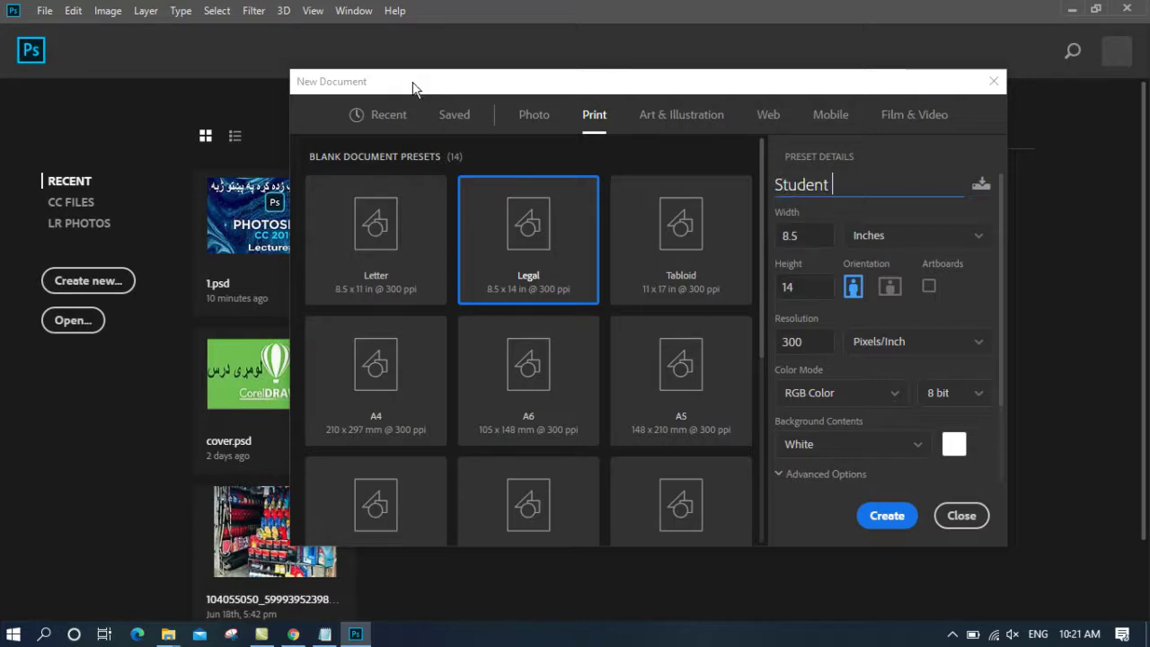
key("BackSpace")
type("Card")
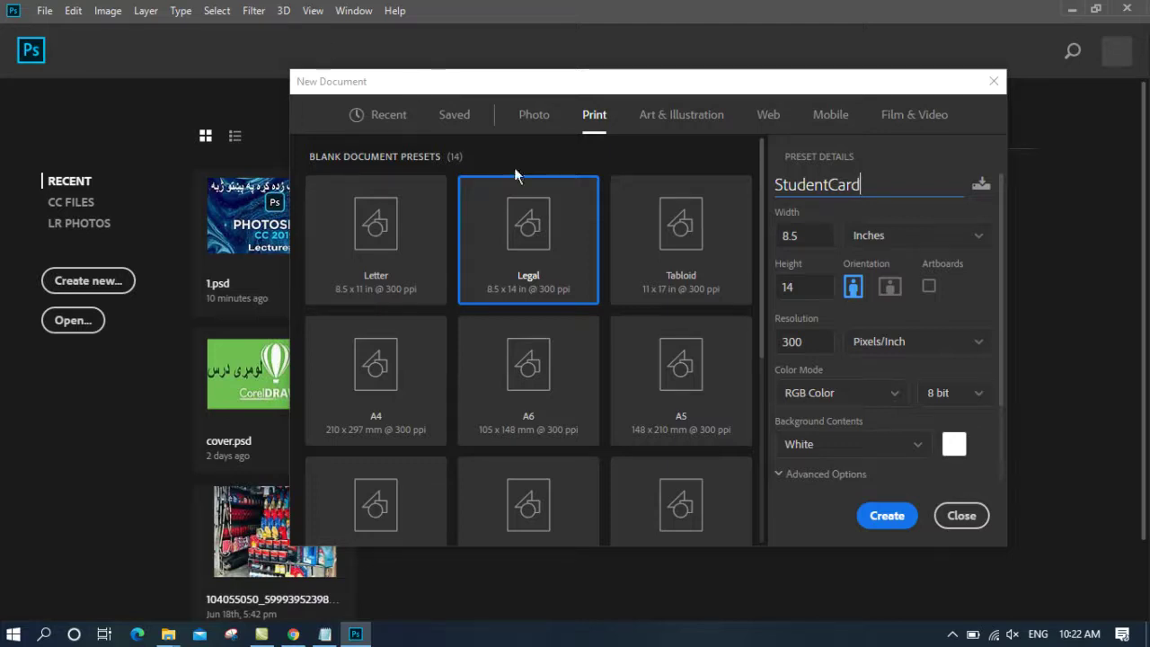
key("Tab")
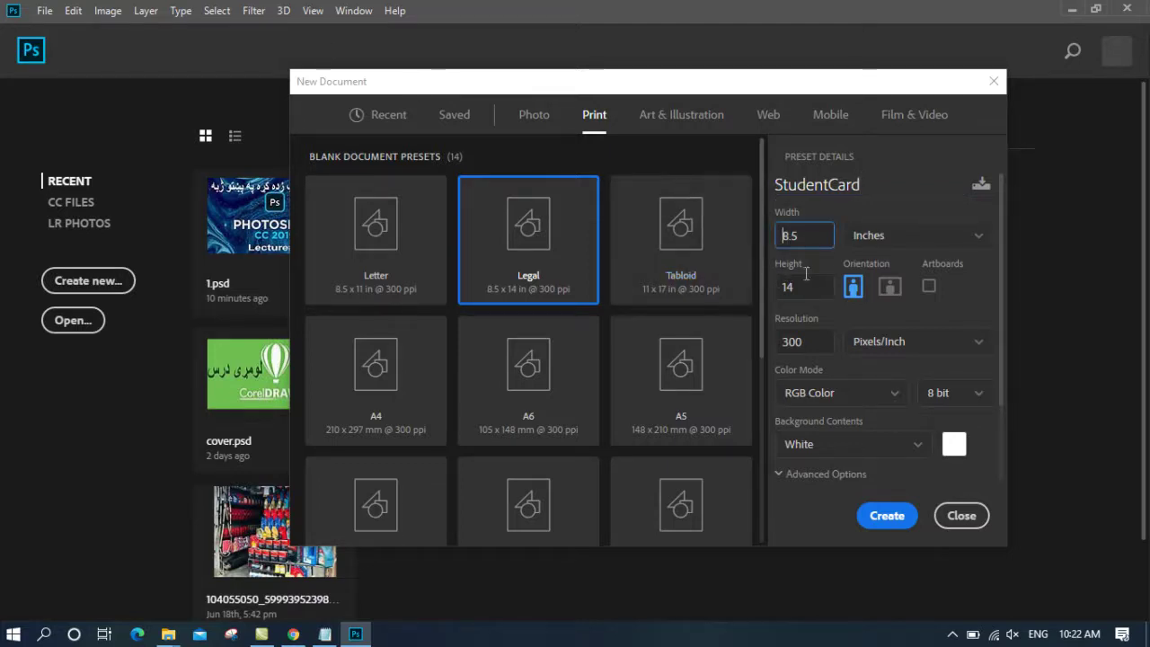
Step: Switch units to pixels and set width 2000 and height 3000
double_click(791, 235)
double_click(771, 235)
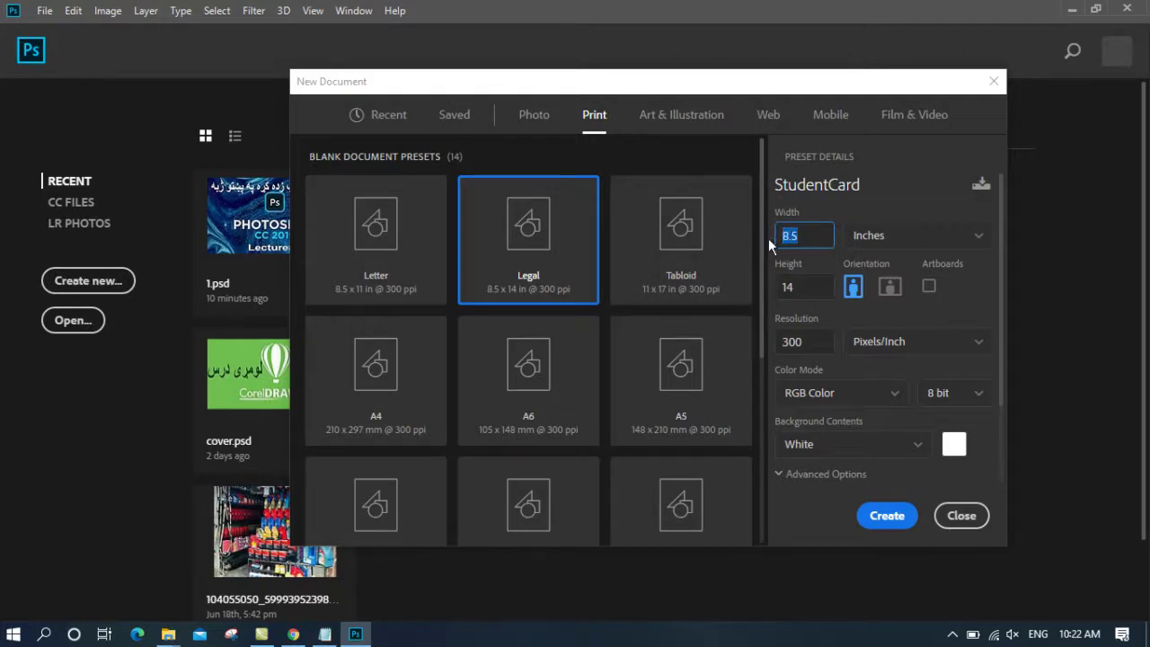
left_click(892, 239)
left_click(871, 263)
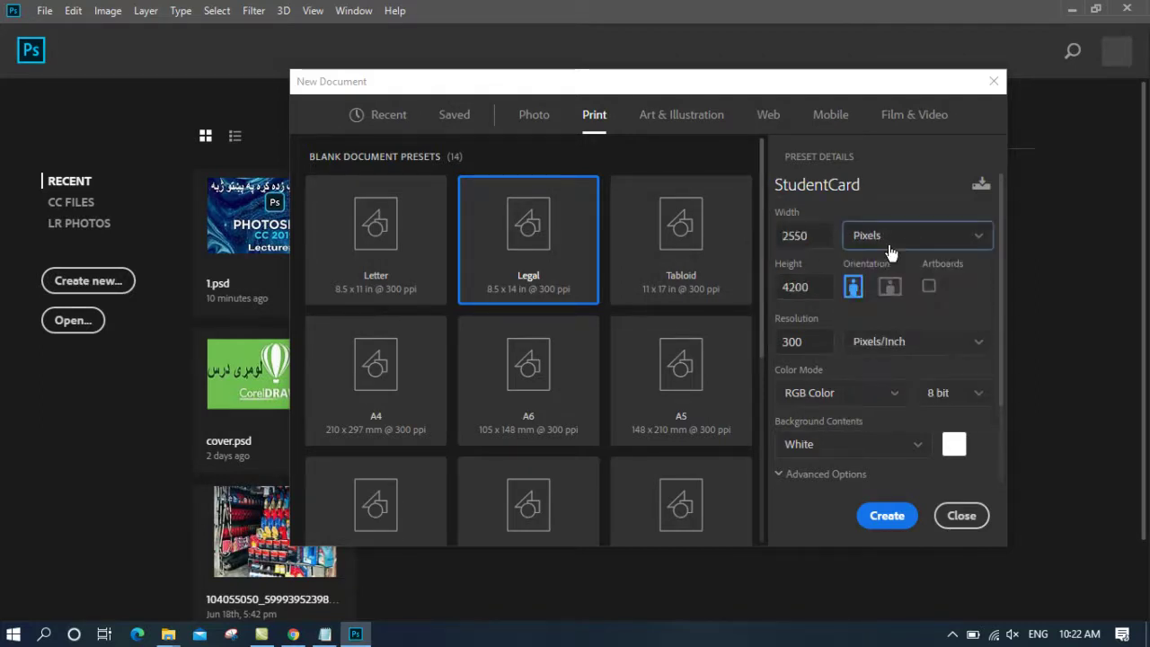
left_click(889, 244)
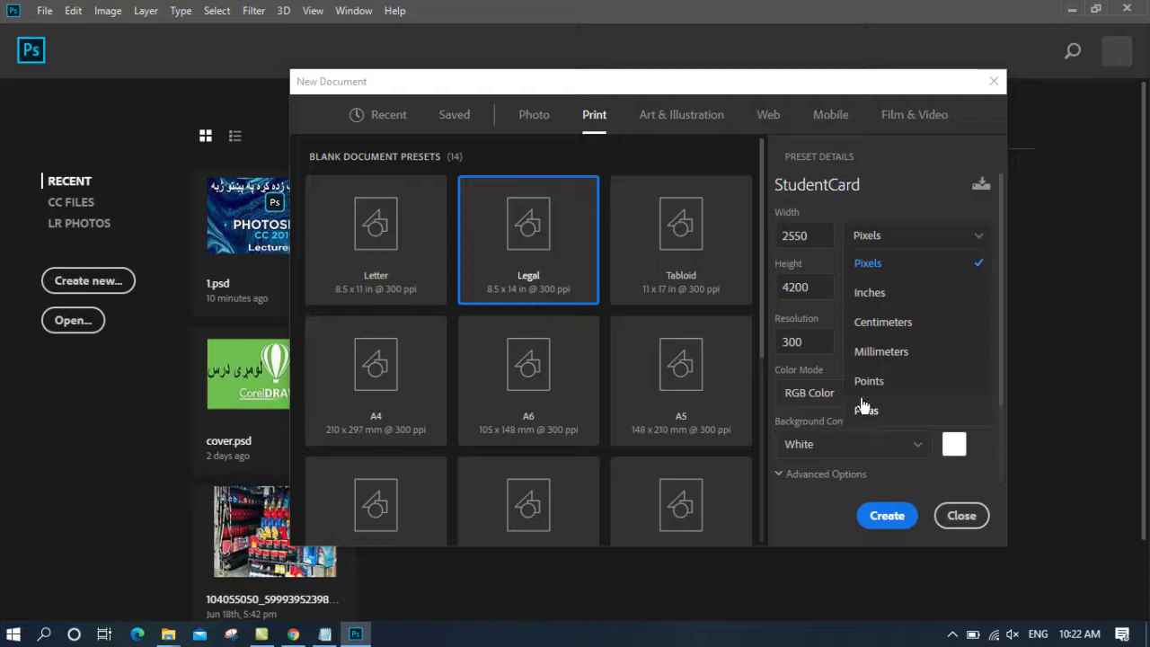
left_click(868, 263)
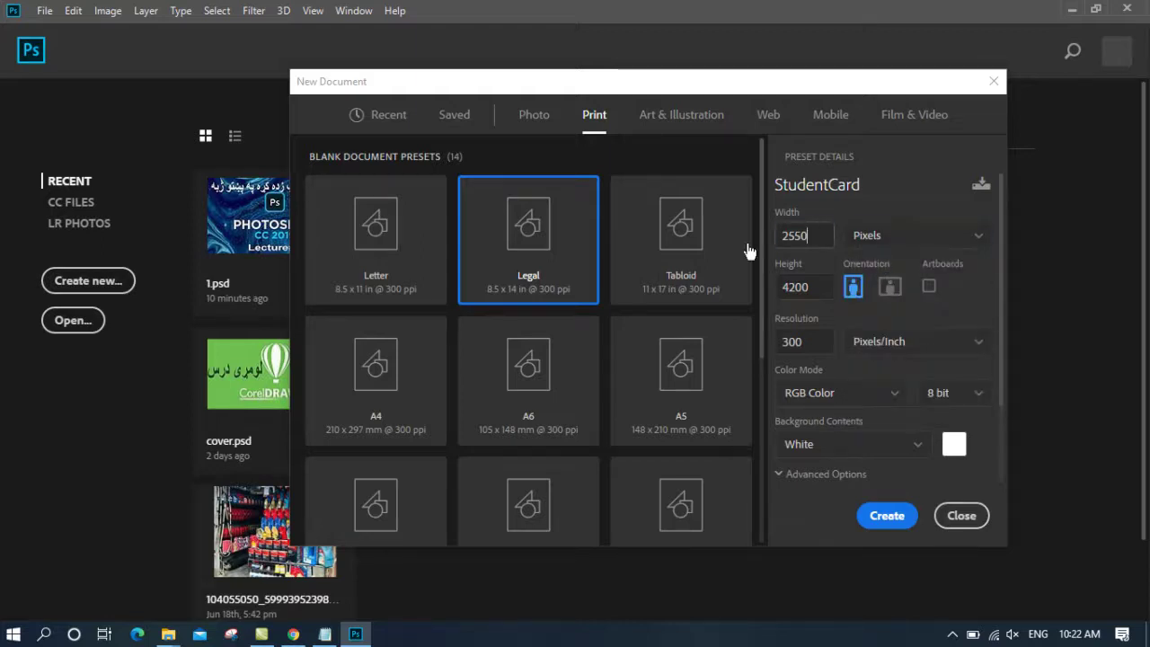
type("2")
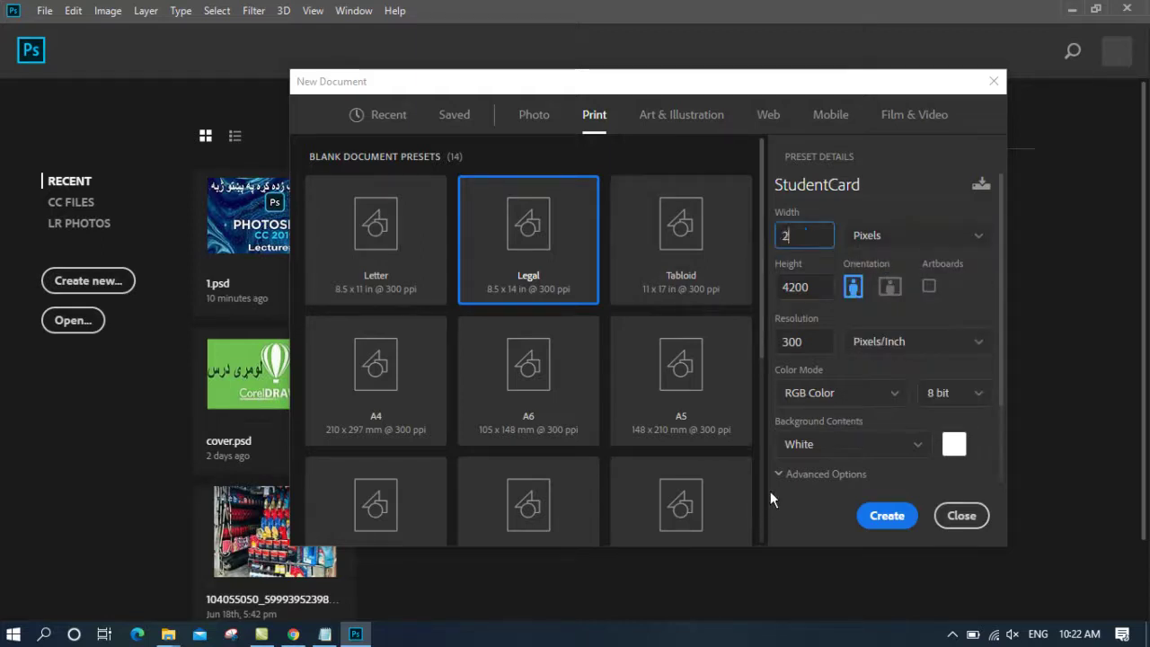
type("000")
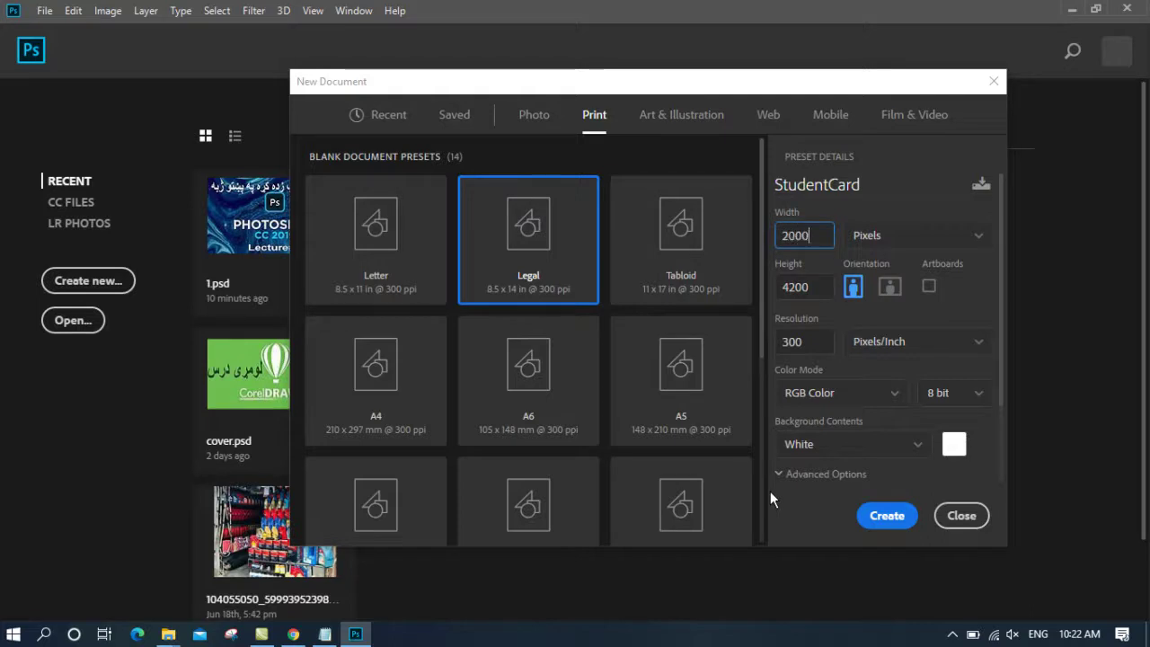
left_click(787, 289)
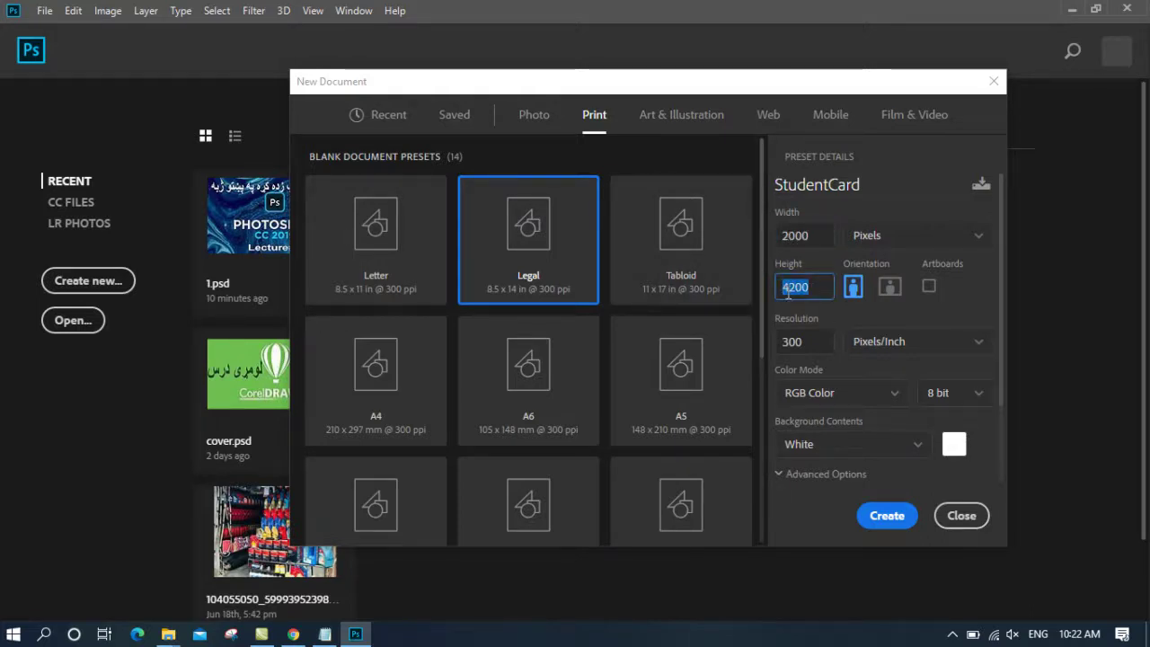
type("3000")
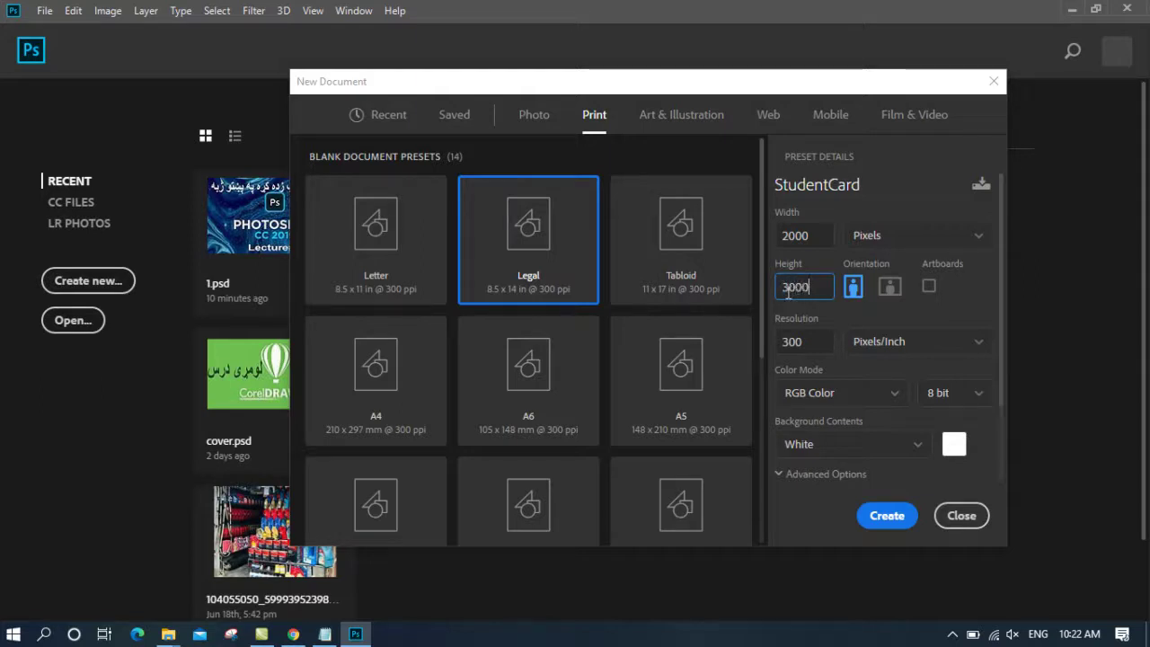
Step: Toggle orientation, settling on landscape so the document becomes 3000 × 2000 px
left_click(890, 286)
left_click(855, 289)
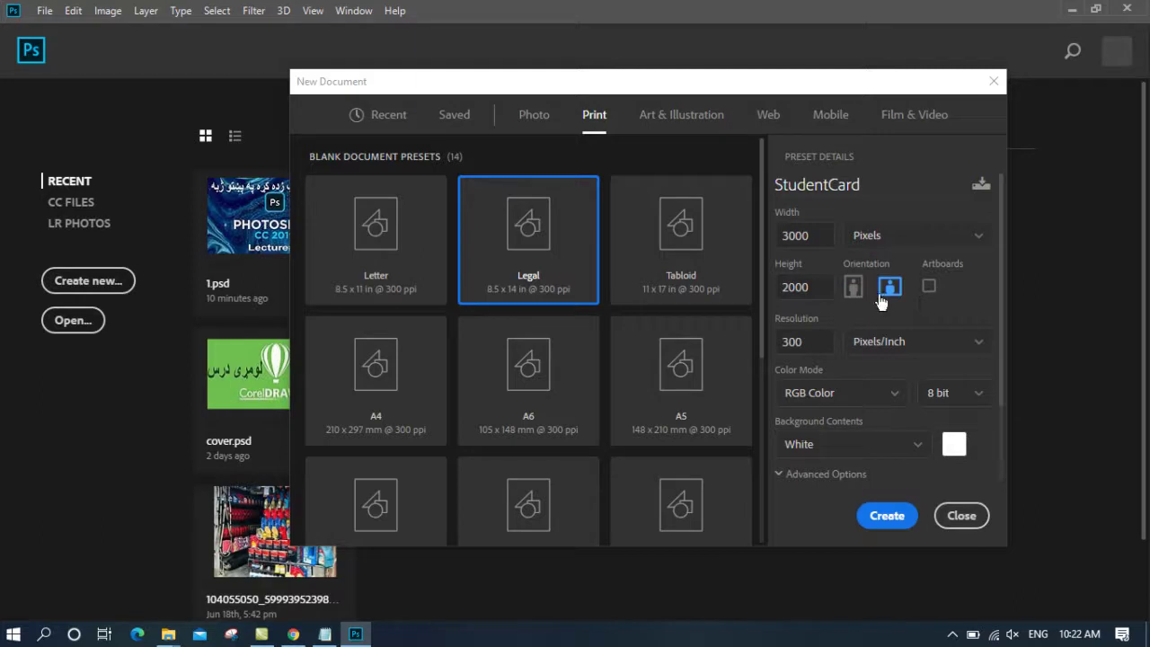
left_click(852, 286)
left_click(890, 287)
left_click(853, 286)
left_click(889, 288)
left_click(885, 293)
left_click_drag(823, 342, 739, 352)
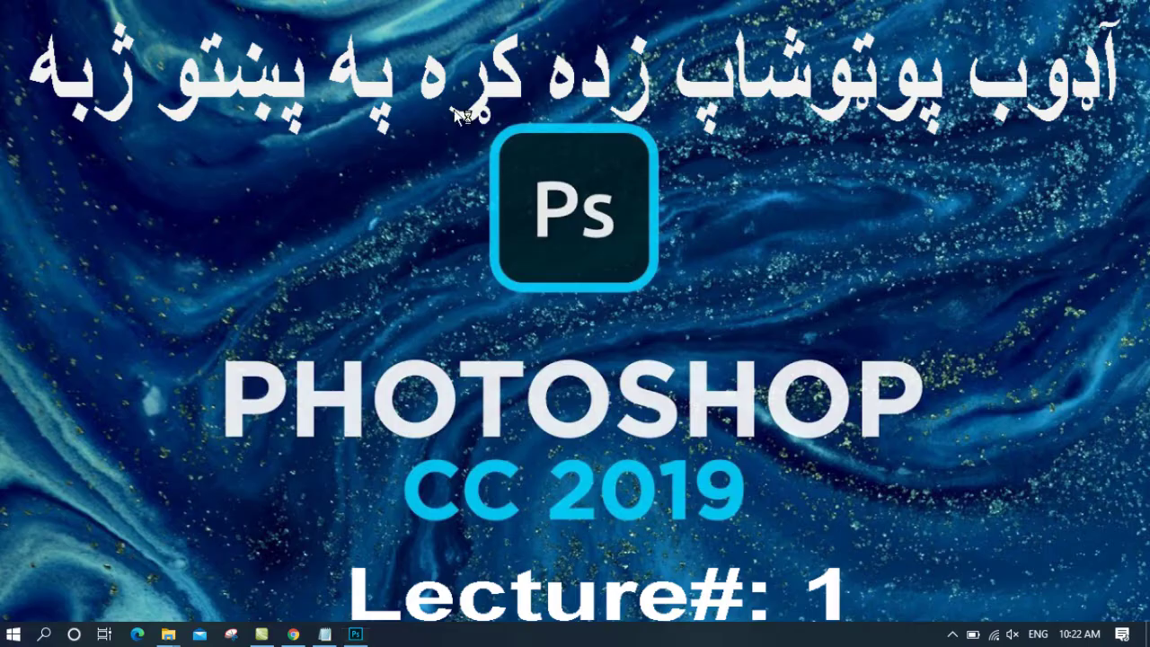
Step: Preview 800 × 600 in Windows Display settings, end at 1366 × 768, and close Settings
right_click(452, 104)
left_click(486, 310)
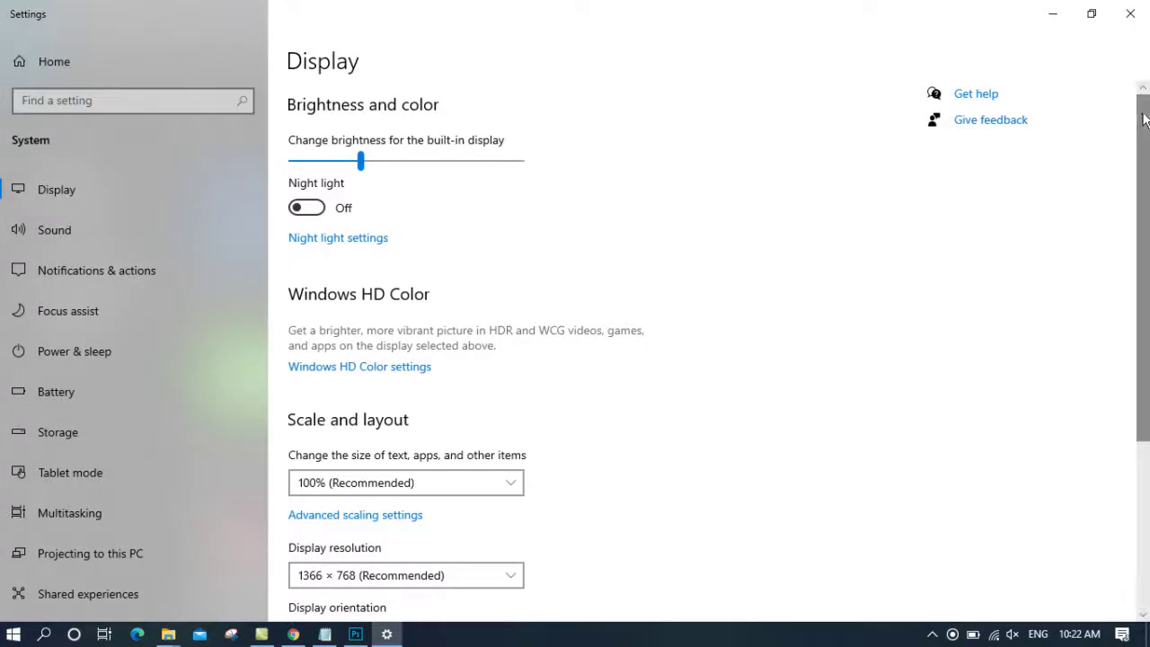
left_click_drag(1145, 123, 1144, 272)
left_click(396, 304)
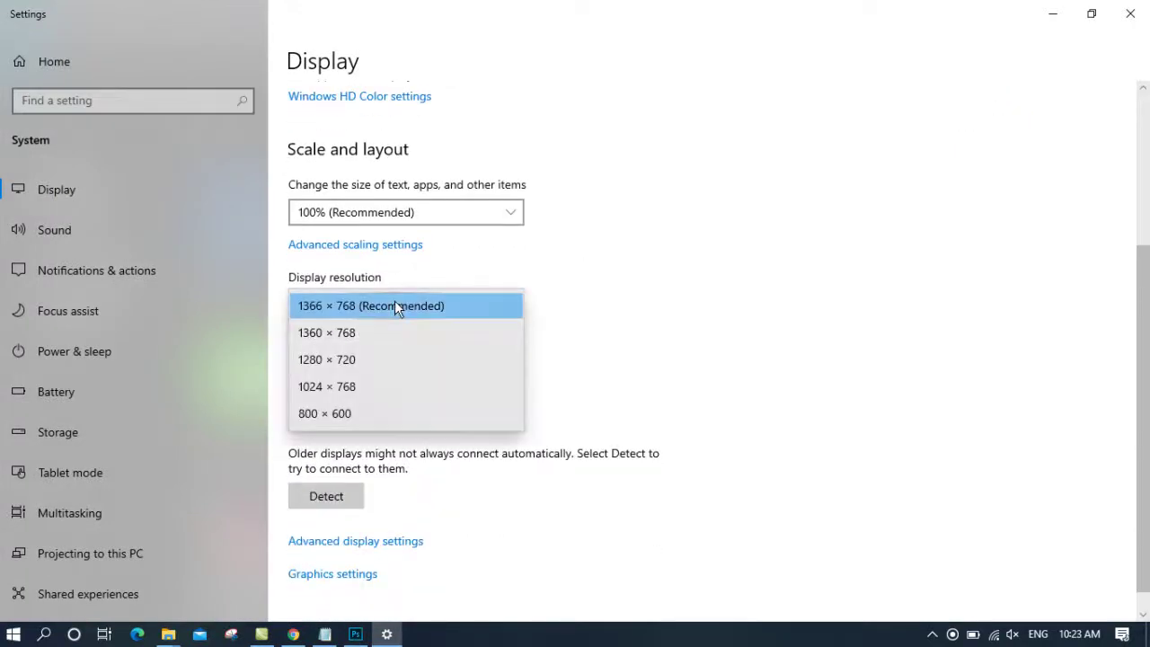
left_click(347, 413)
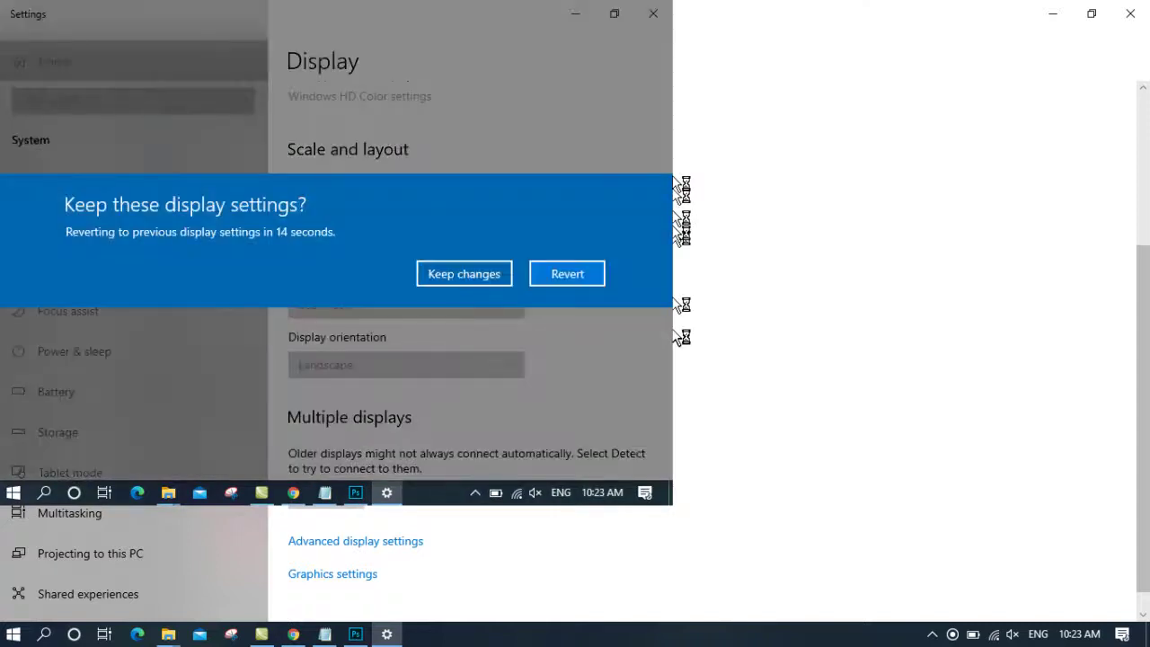
left_click(480, 281)
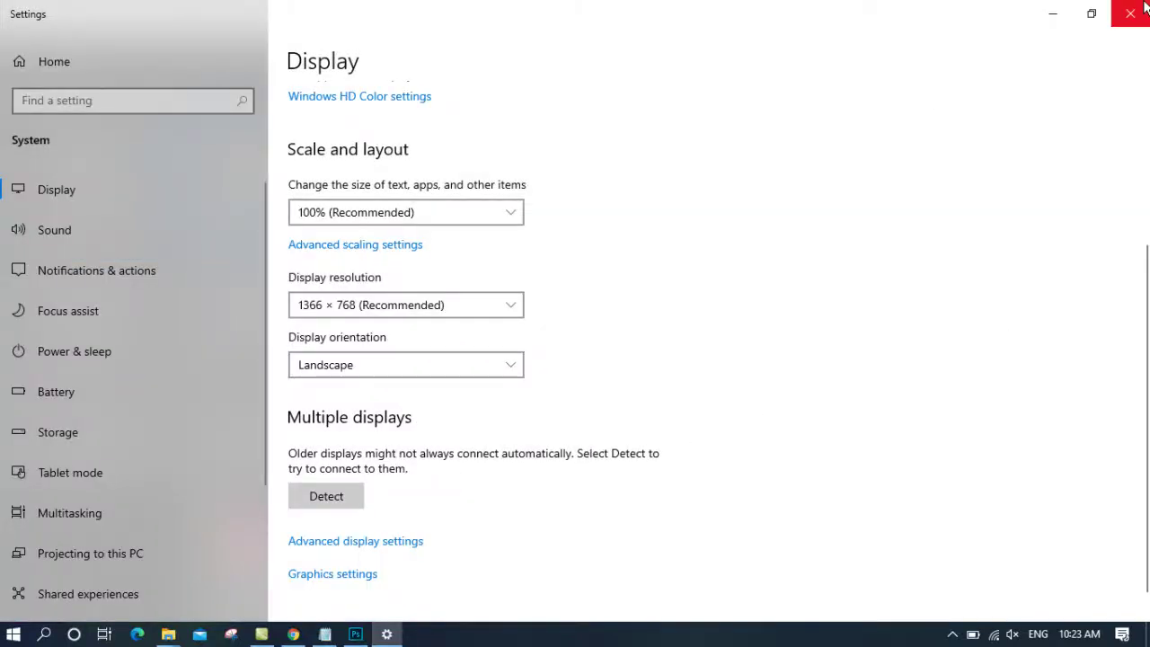
left_click(1131, 13)
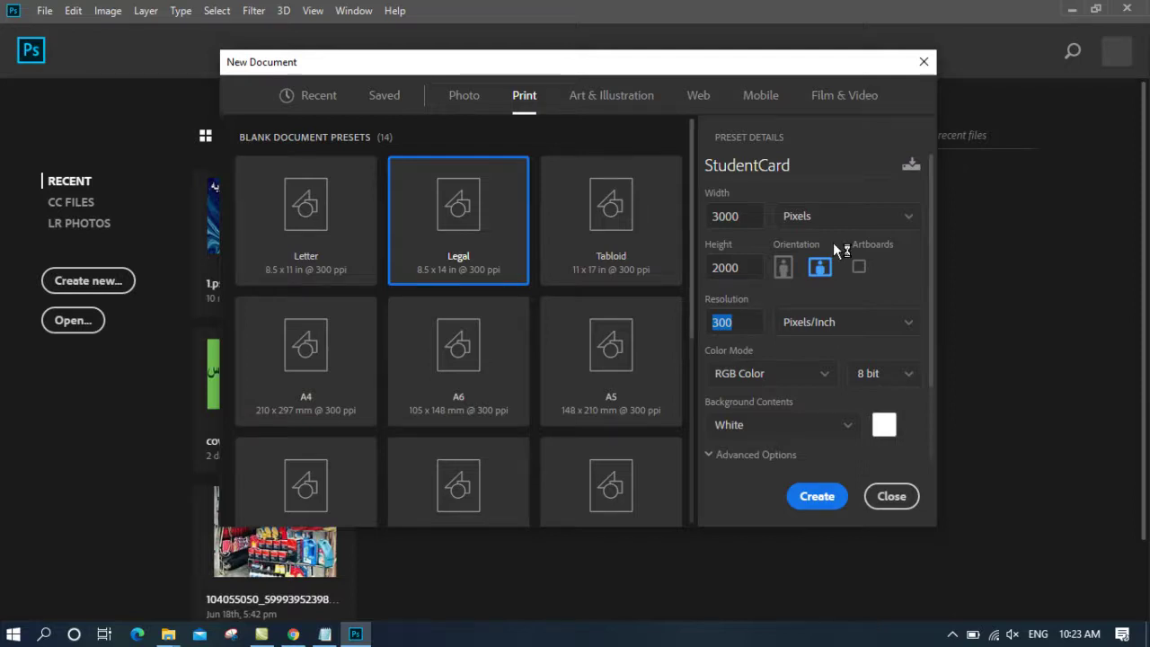
left_click(723, 323)
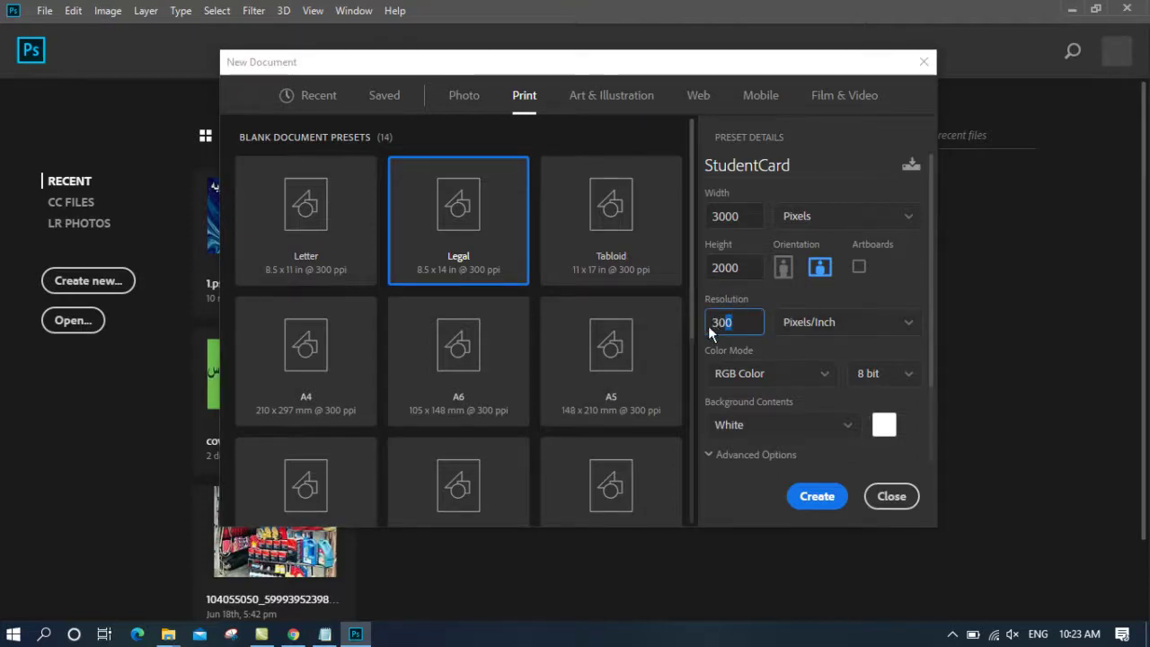
double_click(719, 325)
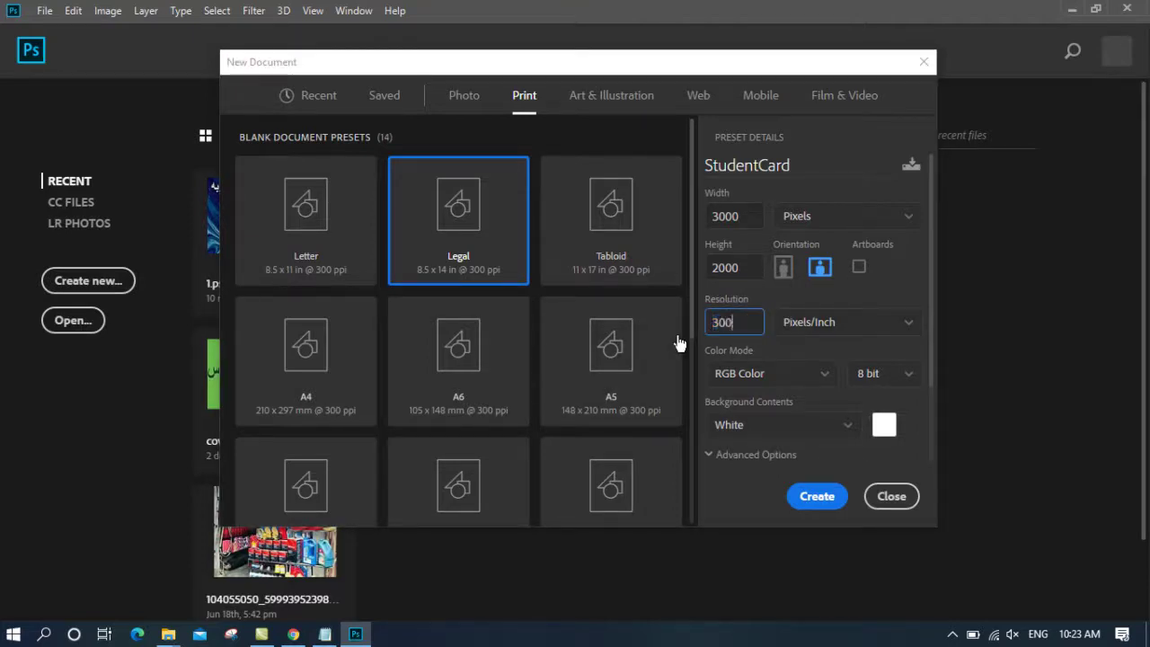
left_click(893, 334)
left_click(879, 287)
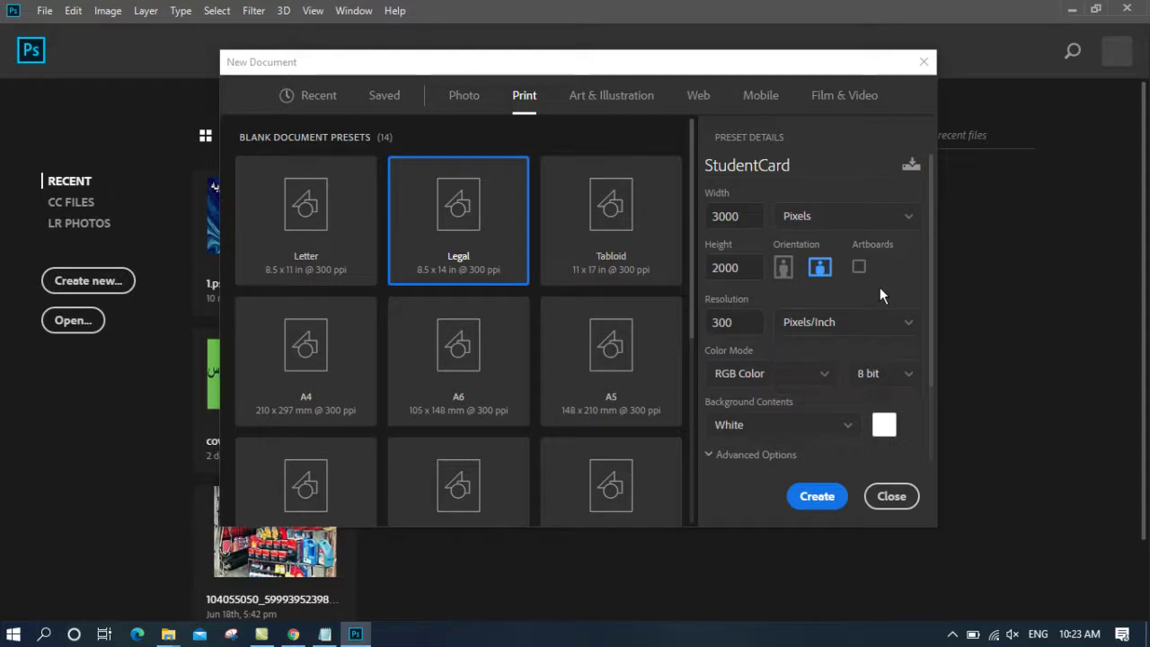
left_click(755, 379)
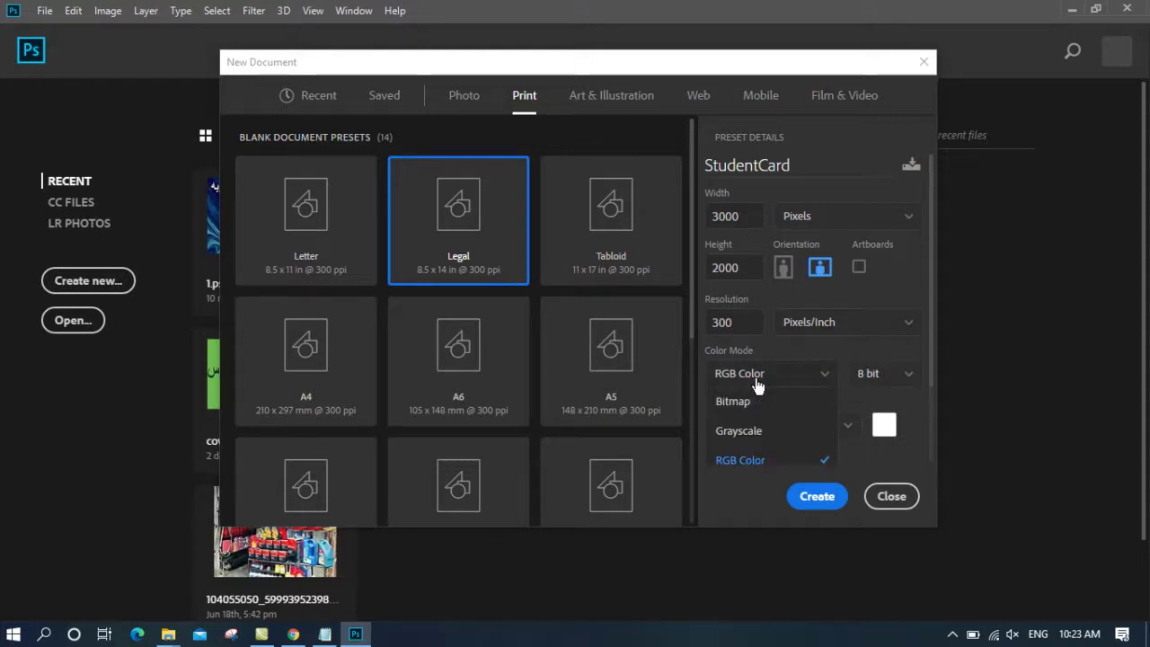
Step: Keep RGB Color in Photoshop and launch Notepad from the Run box
left_click(728, 486)
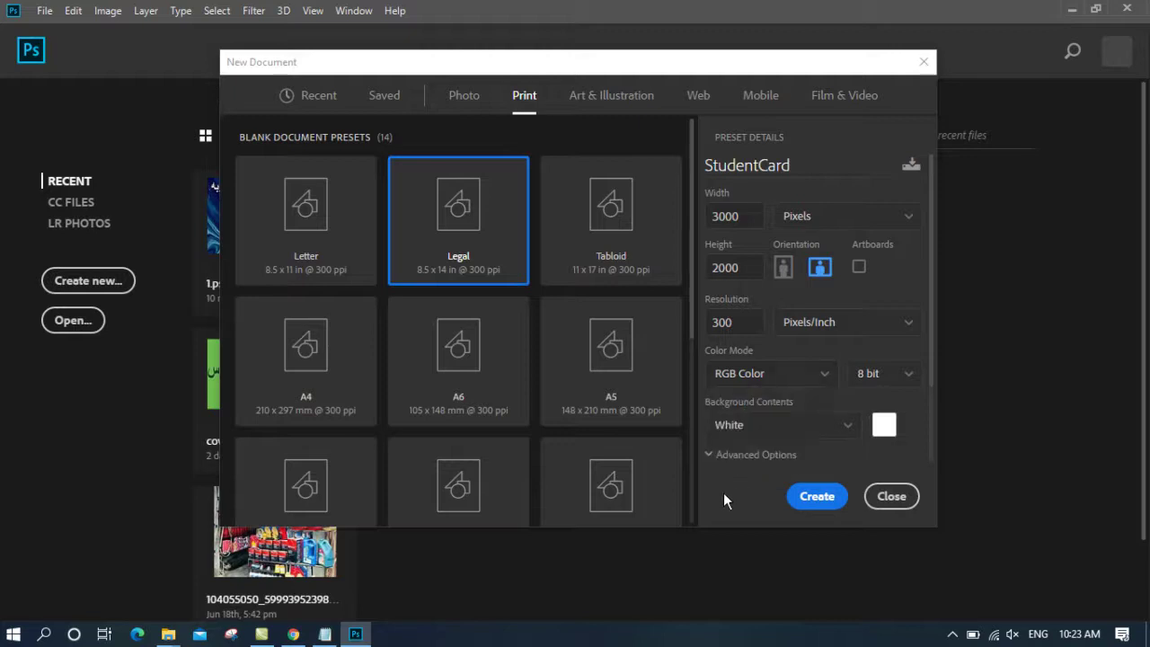
key("super+r")
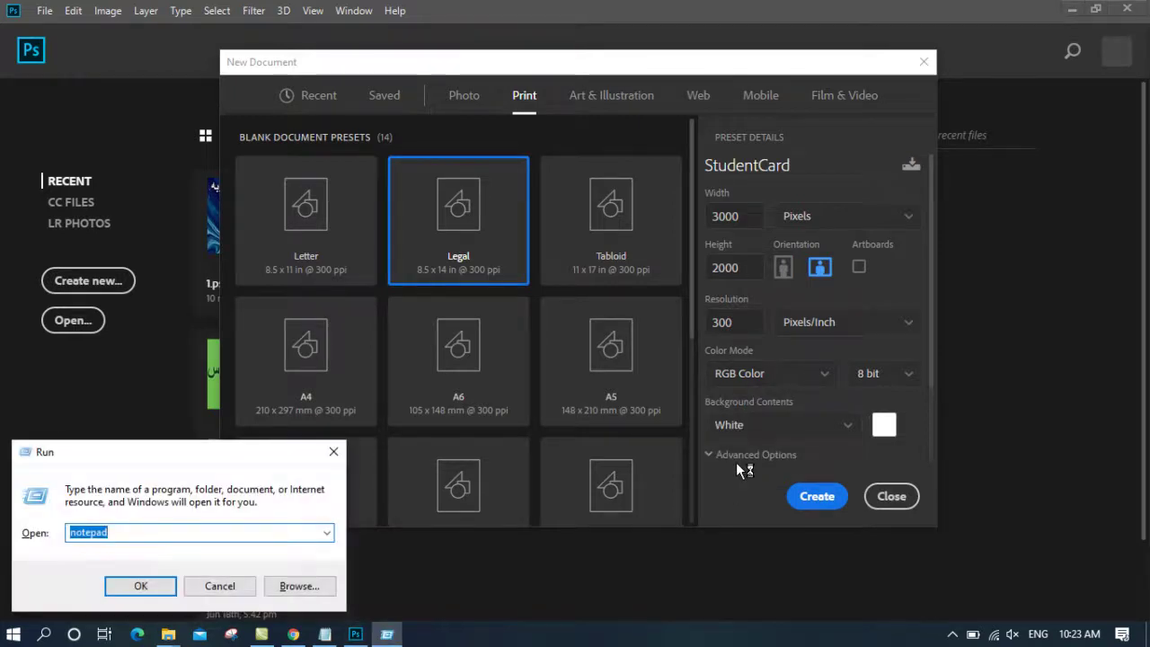
type("notepad")
key("Return")
Step: Type 'Color Mode' with an indented 'Print' line and a deeper 'Color' item
type("Colo")
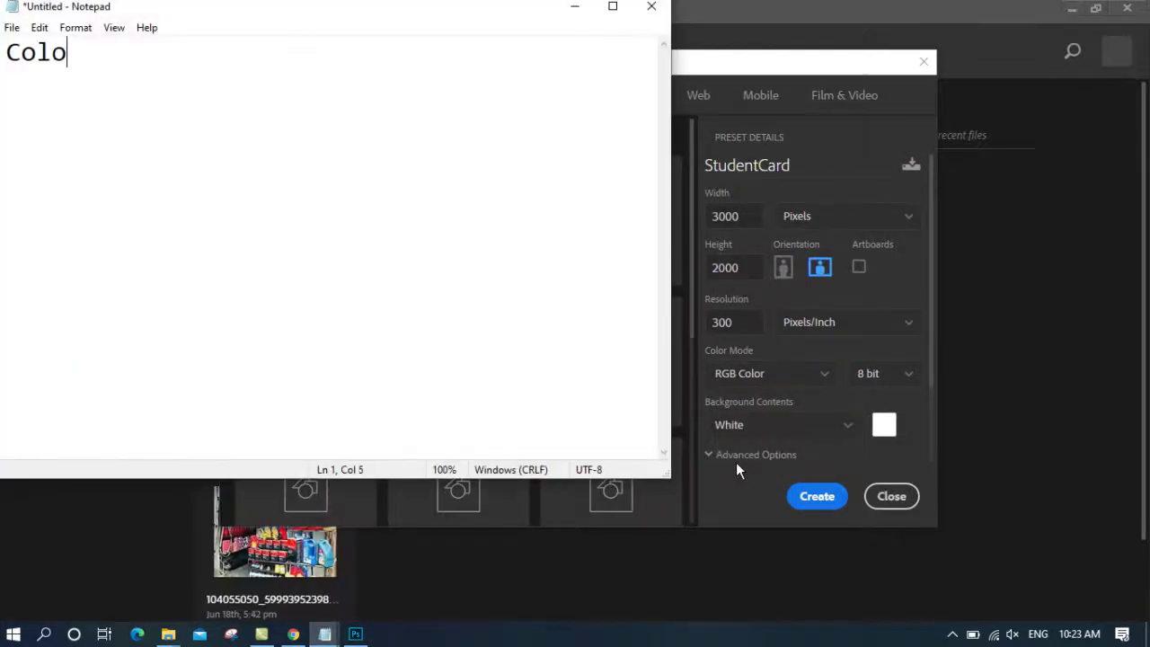
type("r Mode")
key("Return")
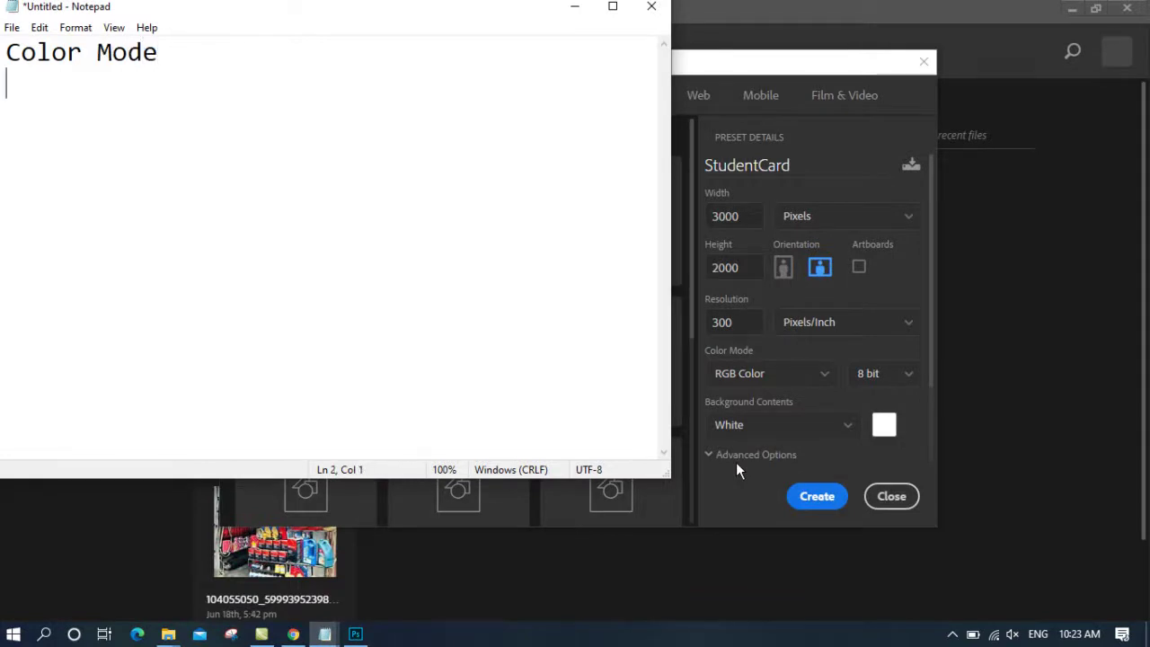
key("Tab")
type("Prin")
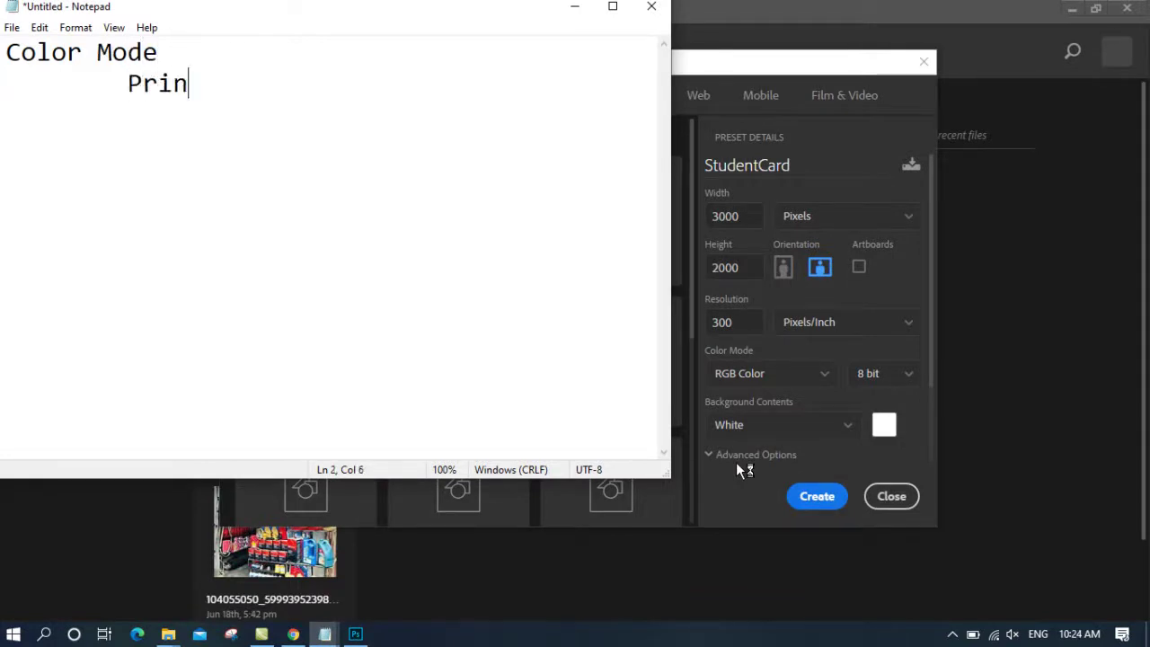
type("t")
key("Return")
key("Tab")
key("Tab")
type("Clo")
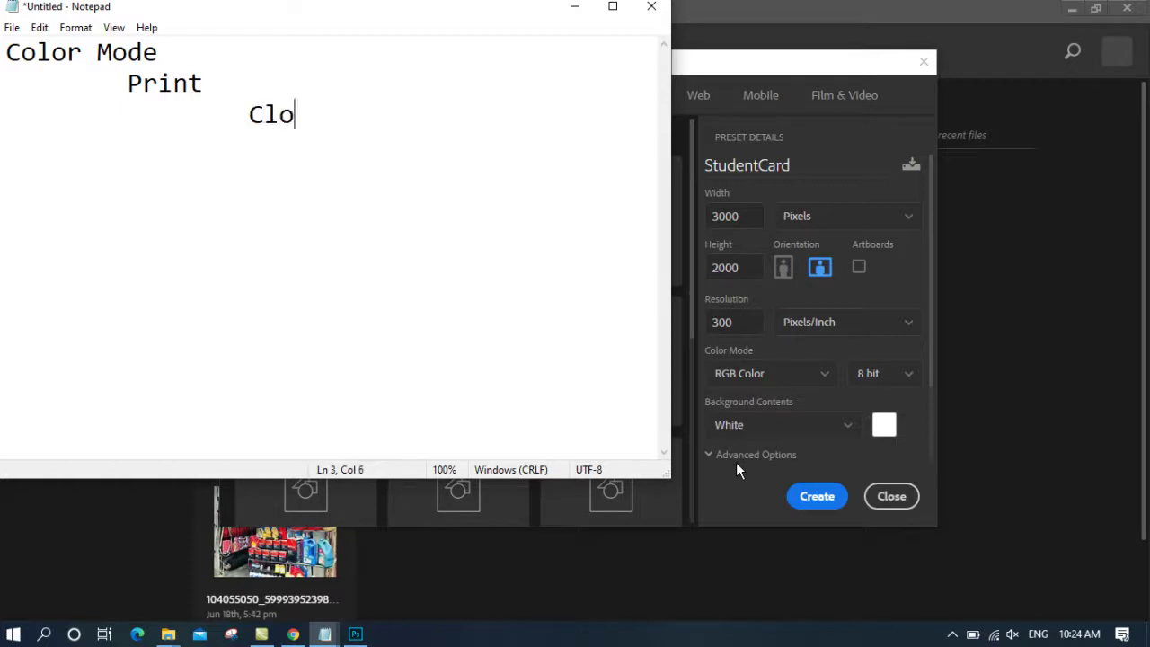
key("BackSpace")
key("BackSpace")
type("l")
key("BackSpace")
type("olor")
Step: Add indented 'Black and White' and 'Grayscale' items under Color
key("Return")
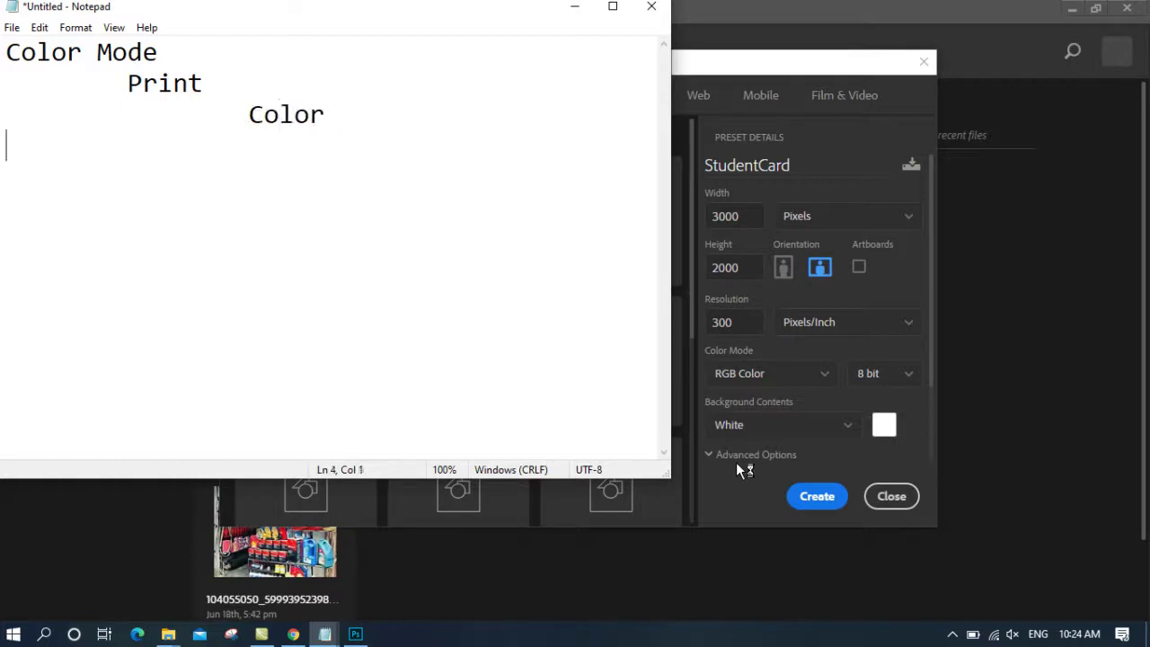
key("Tab")
key("Tab")
type("Black and W")
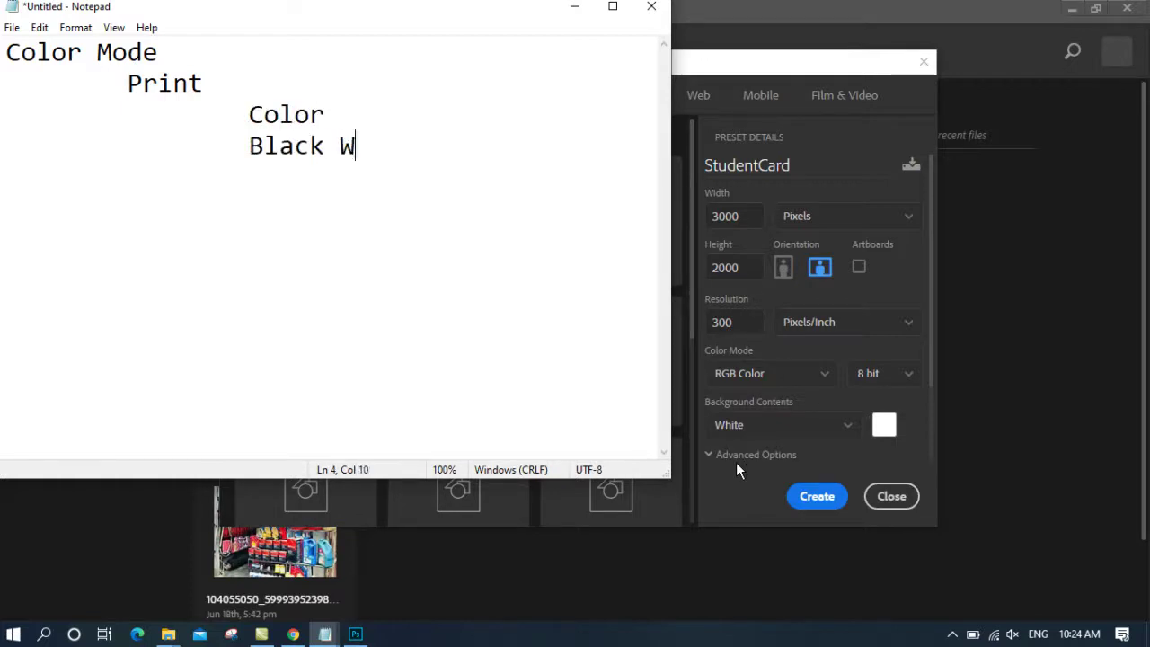
key("BackSpace")
type("and White")
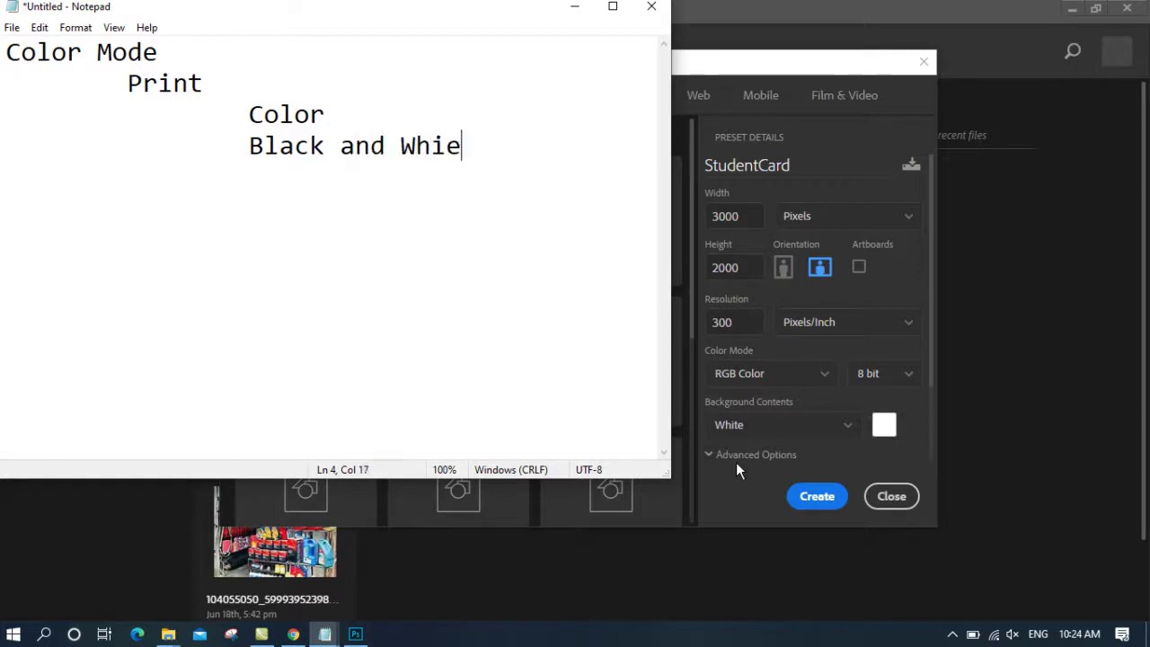
key("BackSpace")
key("BackSpace")
type("ite")
key("Return")
key("Tab")
key("Tab")
type("G")
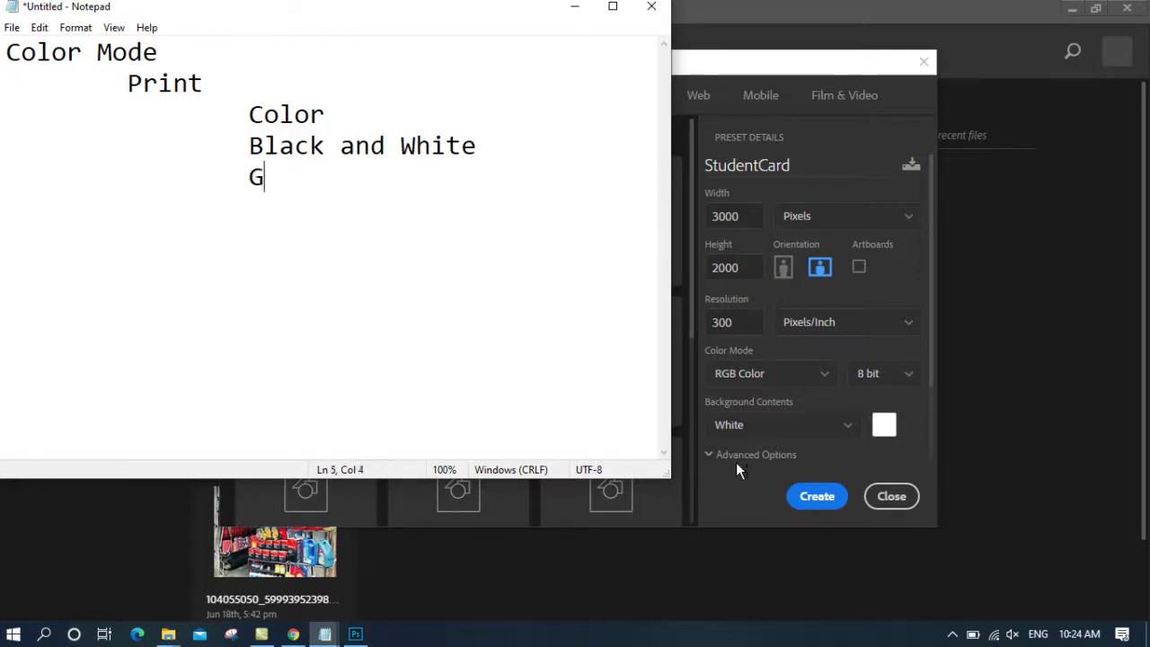
type("ray")
type("scale")
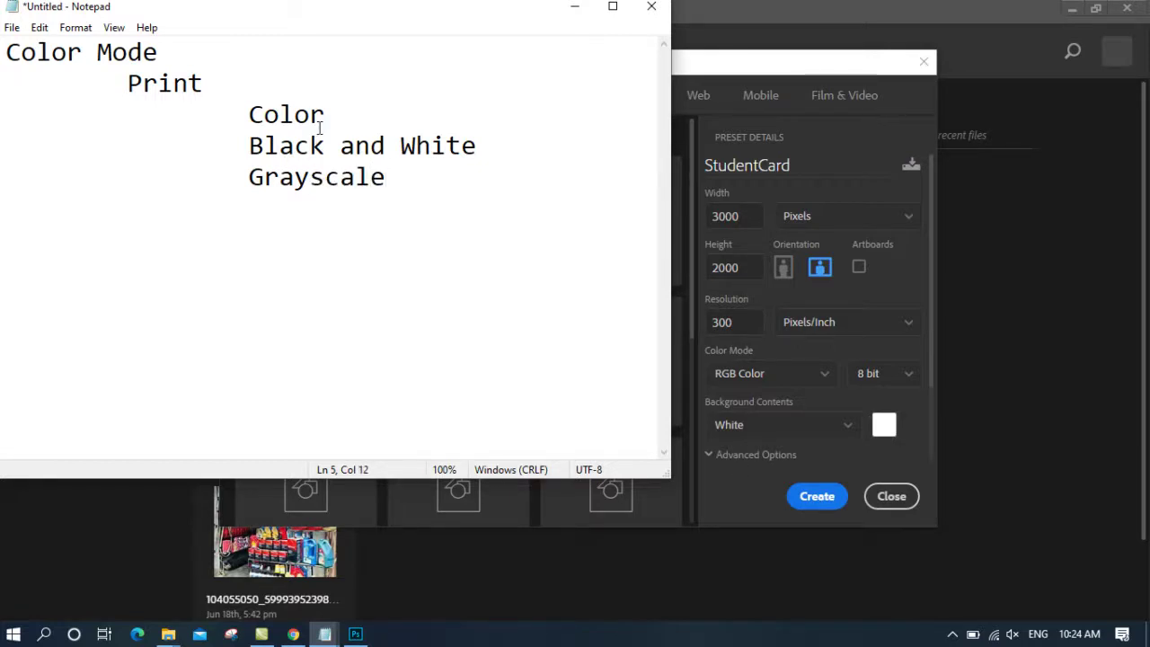
Step: Highlight the Black and White and Grayscale items, then minimise Notepad
left_click_drag(478, 146, 258, 153)
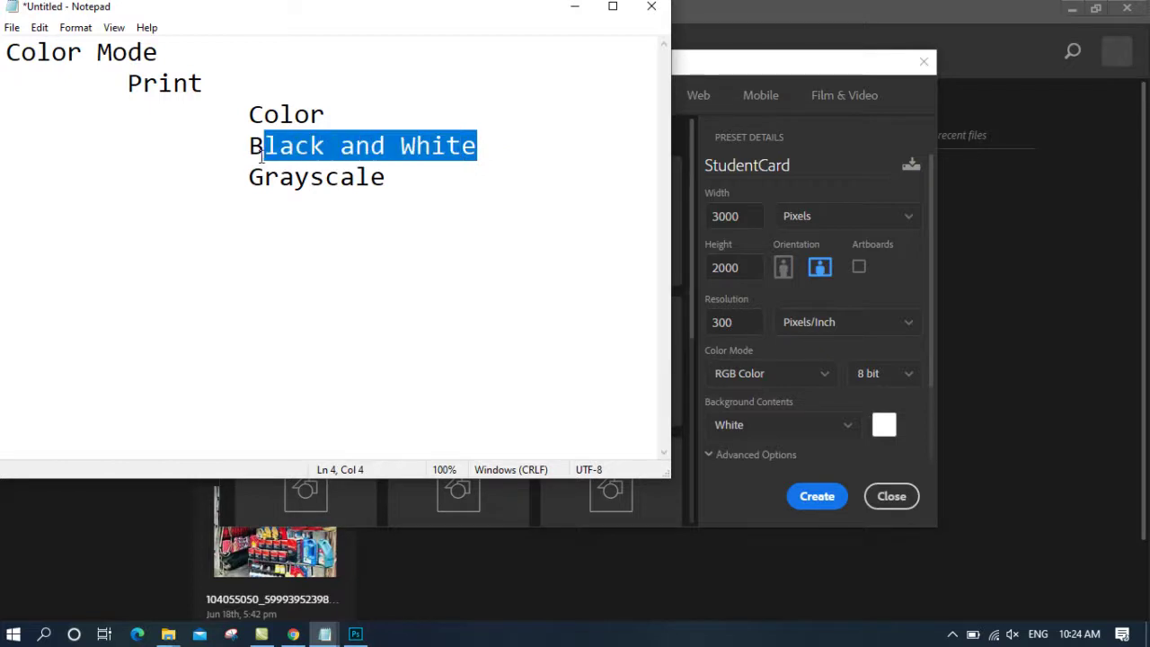
left_click_drag(386, 177, 239, 169)
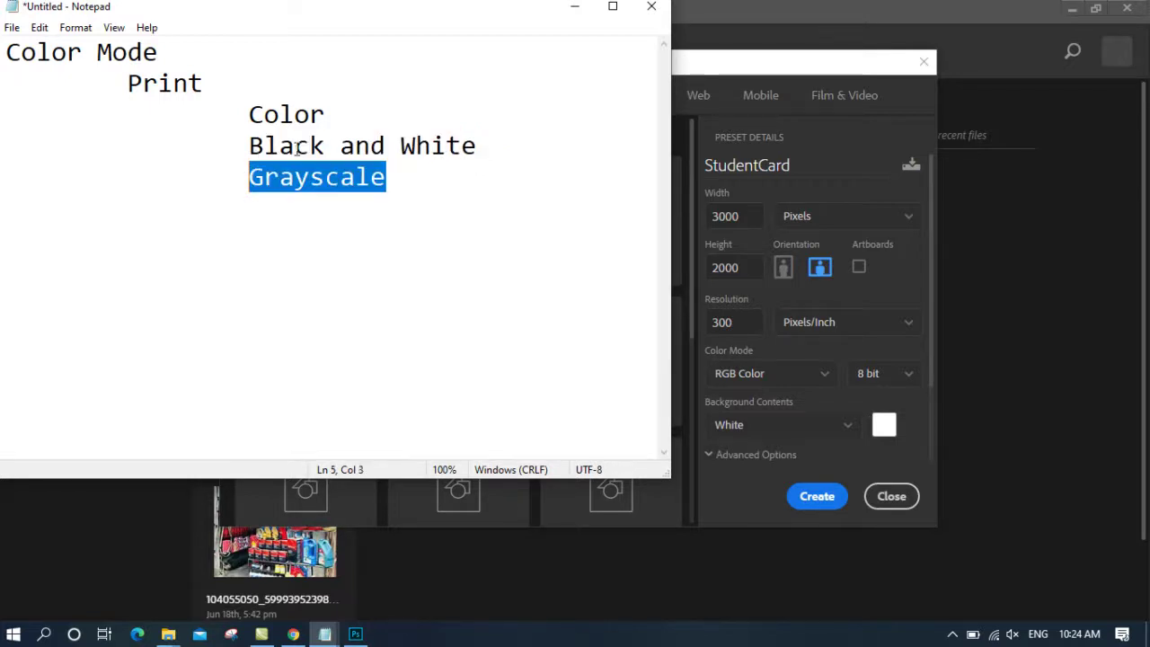
left_click(575, 6)
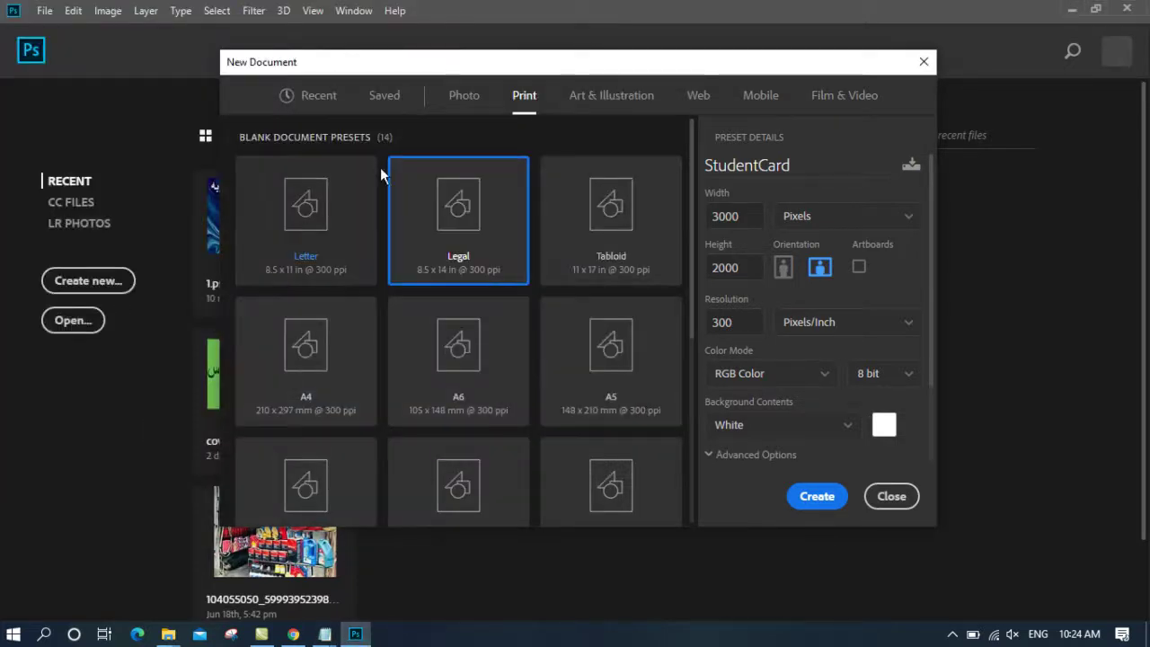
Step: Try Grayscale colour mode, then set the new document back to RGB Color
left_click(803, 374)
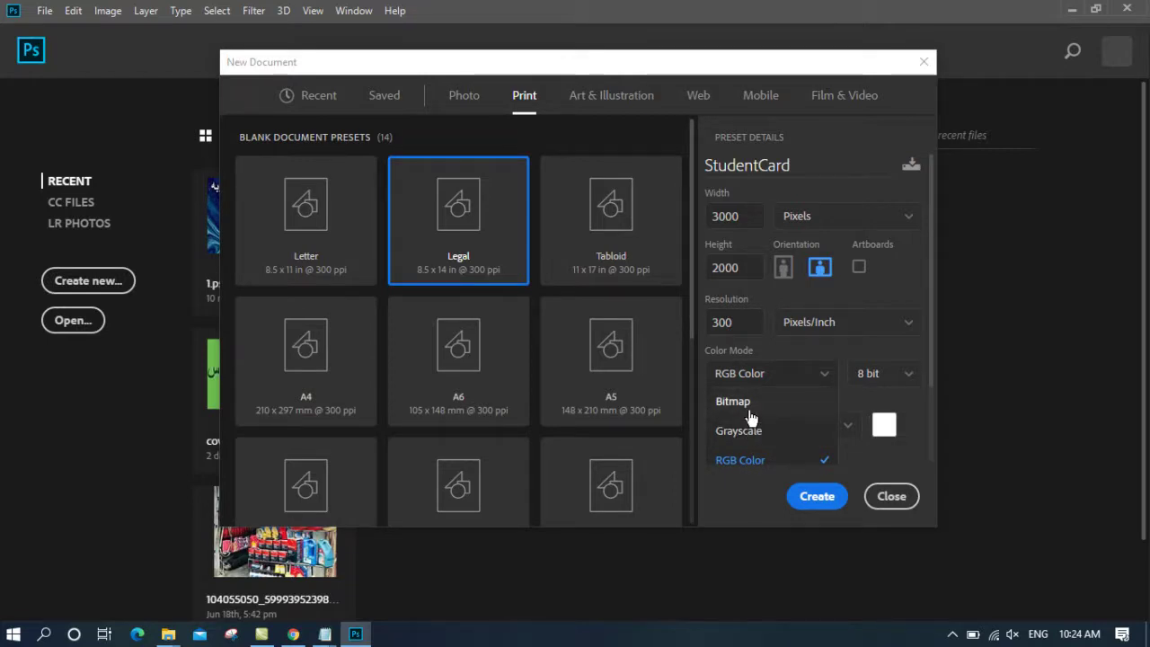
left_click(751, 433)
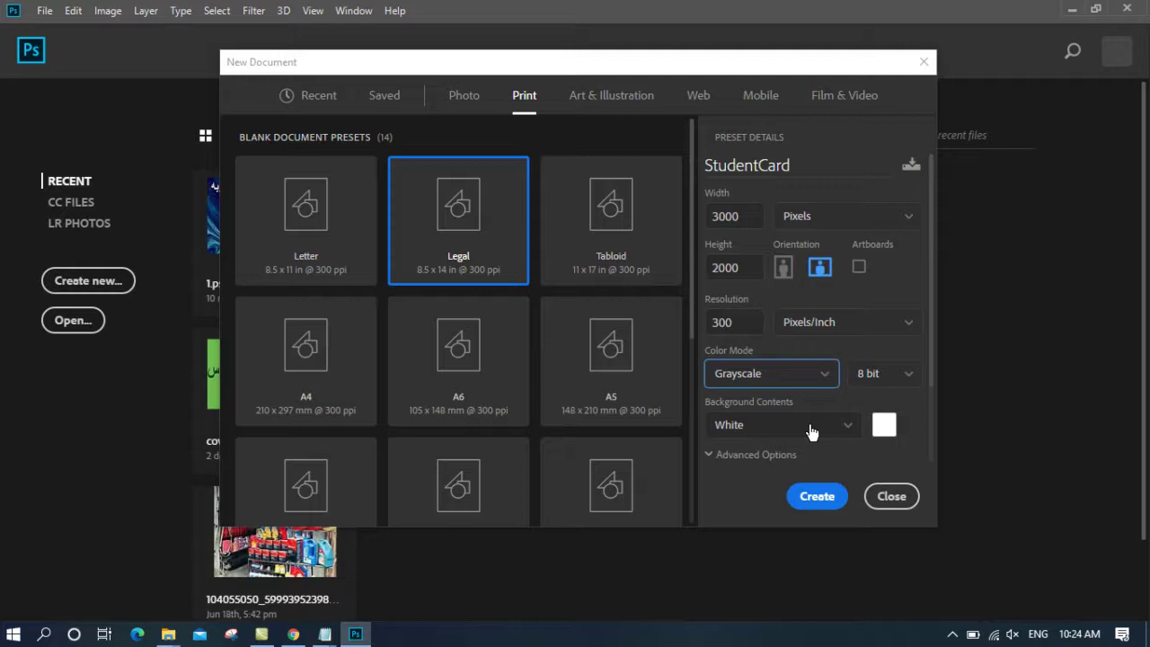
left_click(743, 372)
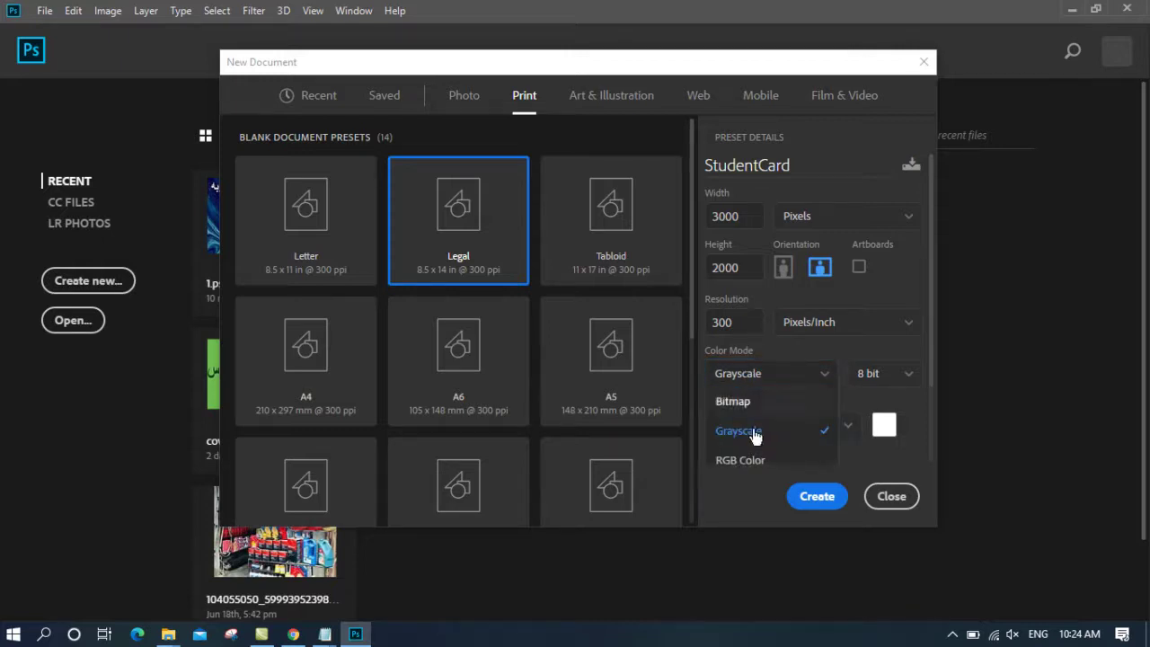
left_click(749, 462)
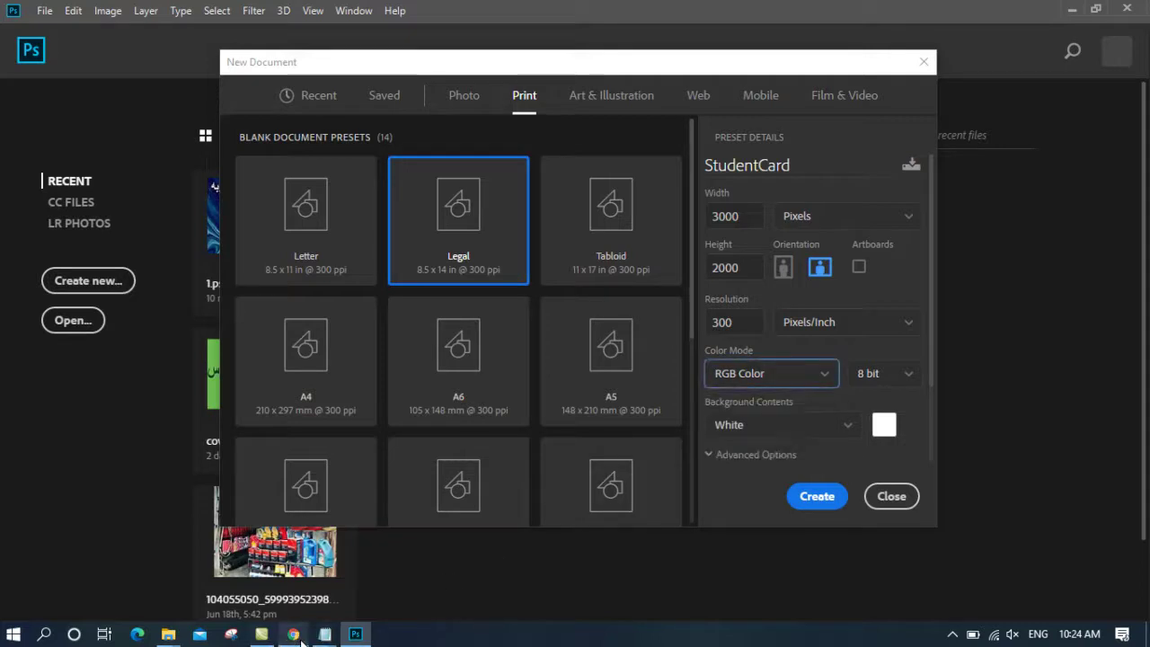
mouse_move(325, 634)
left_click(375, 553)
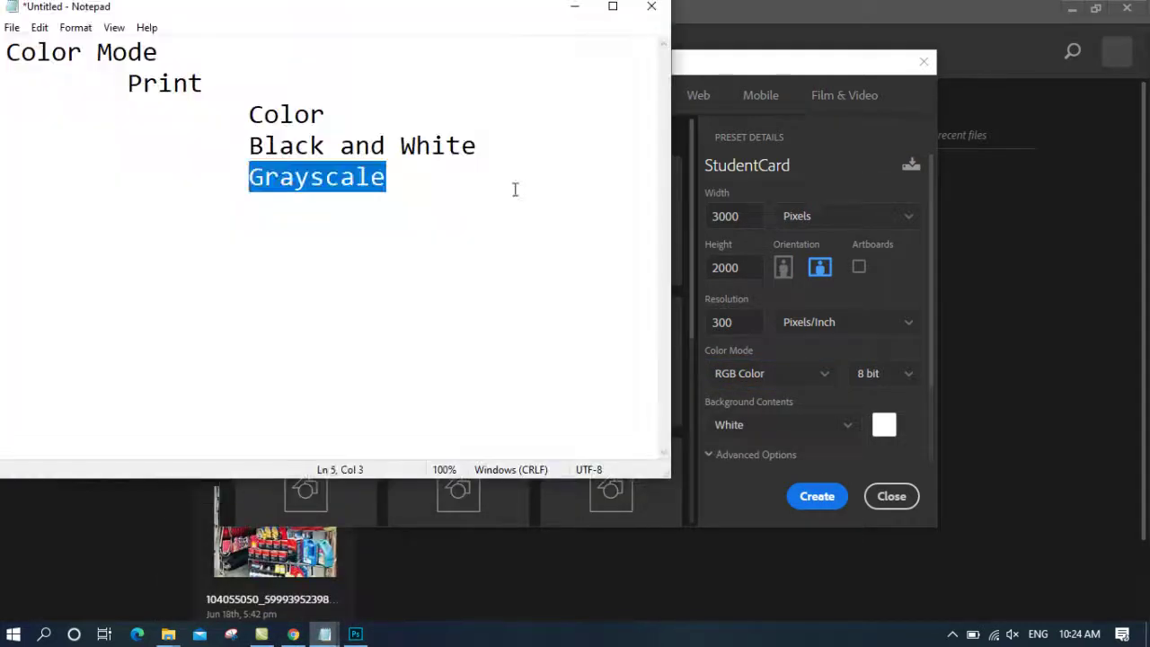
Step: Maximise Notepad and add an 'RGB (Red Green Blue)' line below Grayscale
left_click(528, 146)
left_click(611, 7)
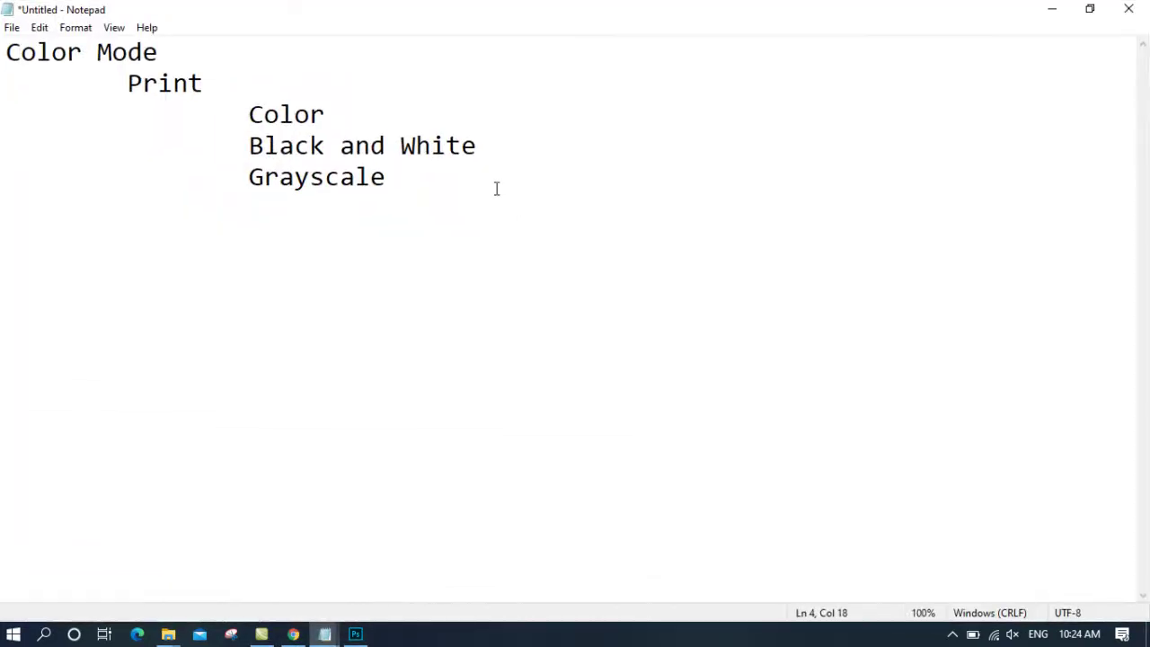
left_click(494, 173)
type("R")
type("gB")
key("BackSpace")
key("BackSpace")
type("GB )")
key("BackSpace")
type("(Re")
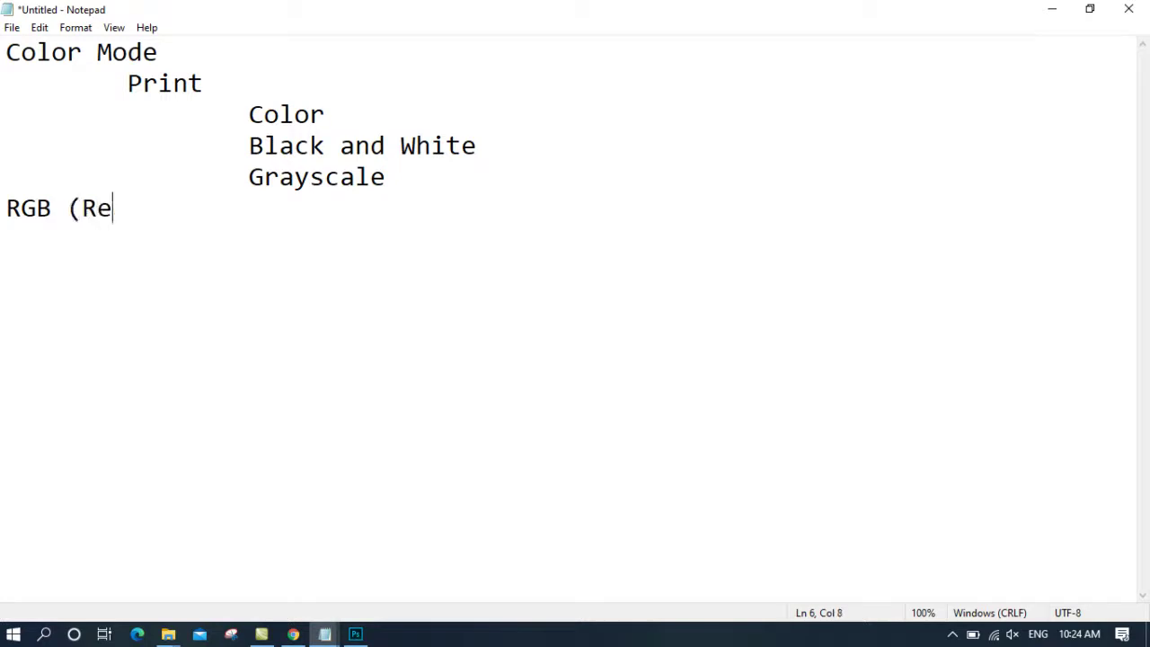
type("ad G")
key("BackSpace")
key("BackSpace")
key("BackSpace")
key("BackSpace")
type("d Gr")
type("eemn")
key("BackSpace")
key("BackSpace")
type("n B")
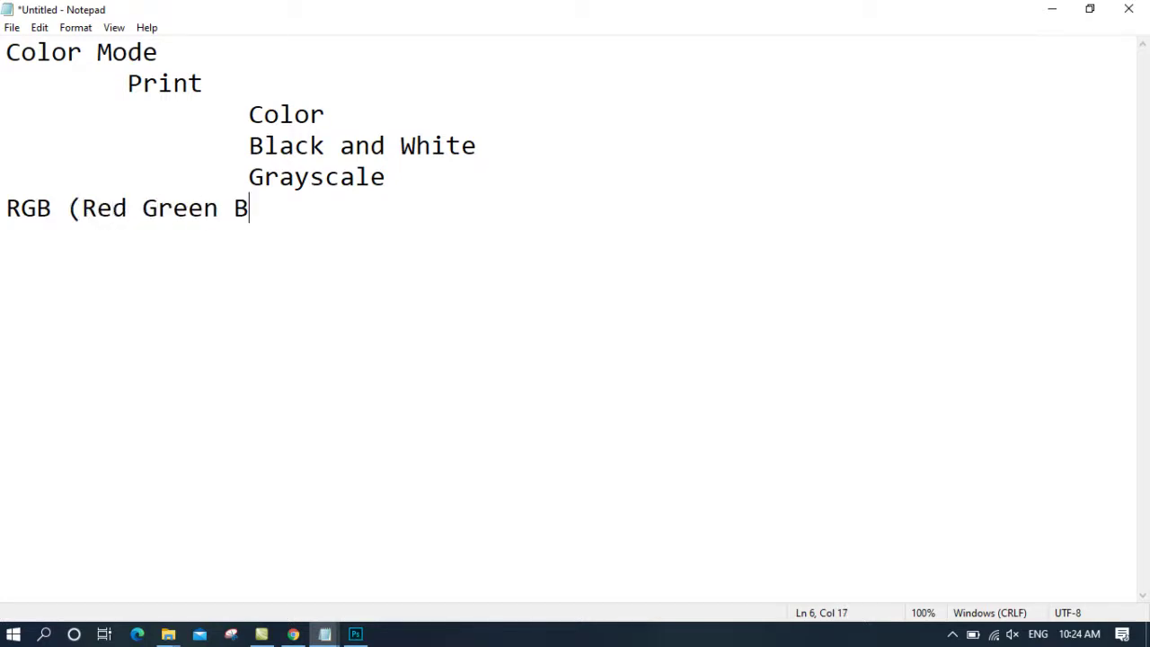
type("lue_)")
key("BackSpace")
key("BackSpace")
type(")")
Step: Back in Photoshop, set the new document's bit depth to 16 bit
left_click(1050, 9)
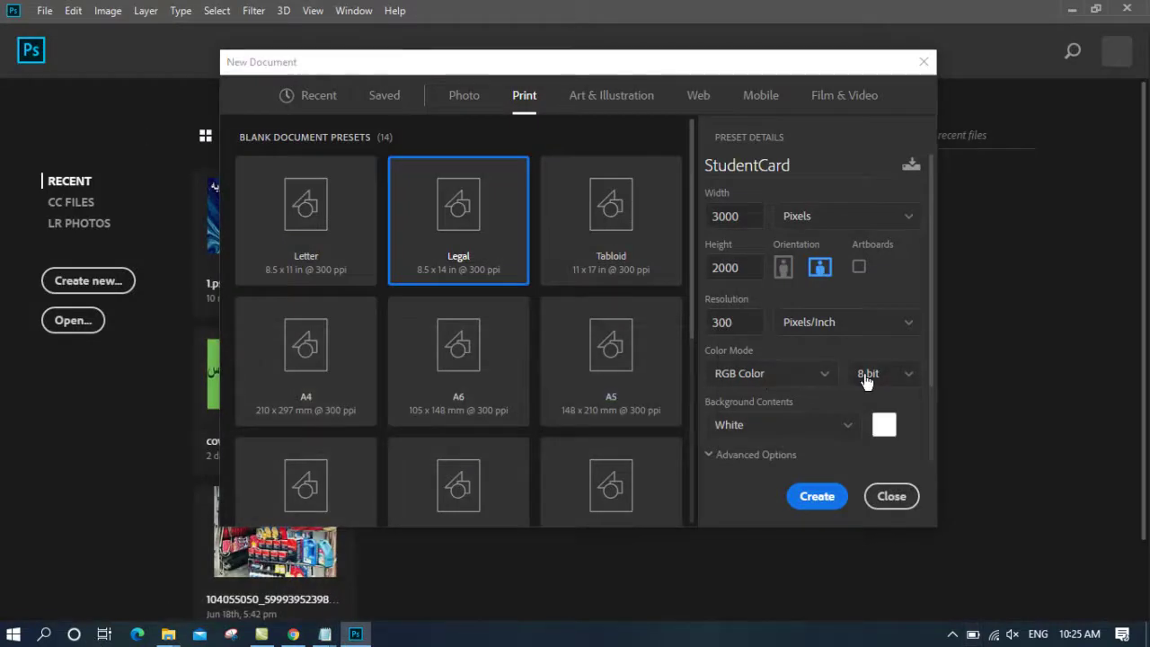
left_click(864, 378)
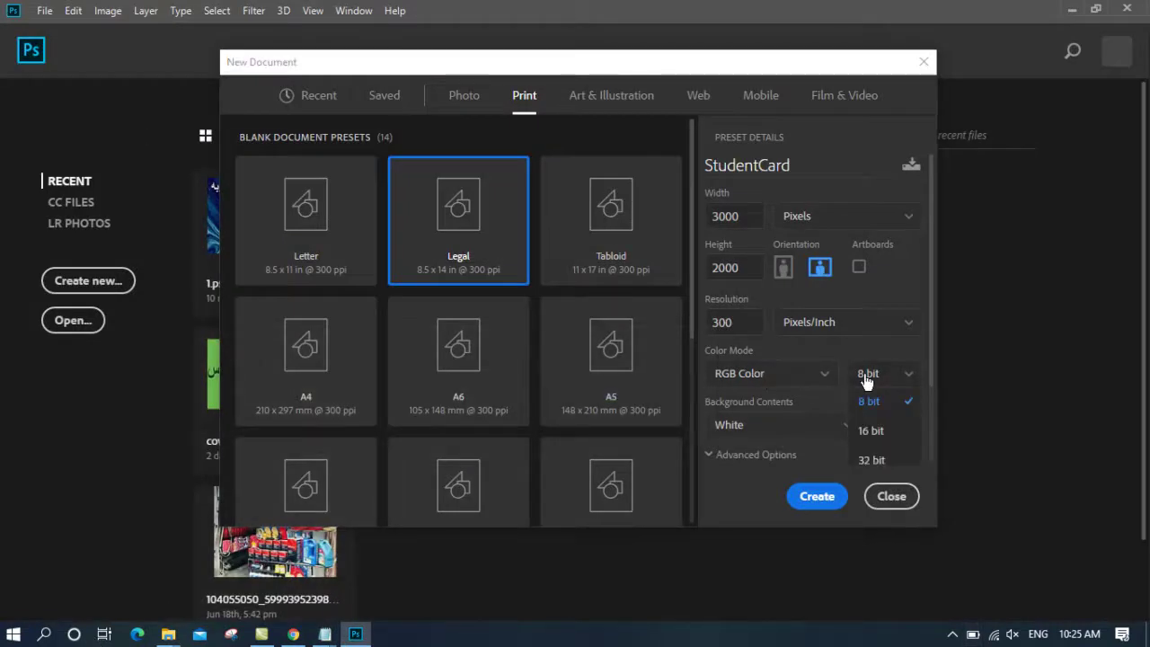
left_click(865, 433)
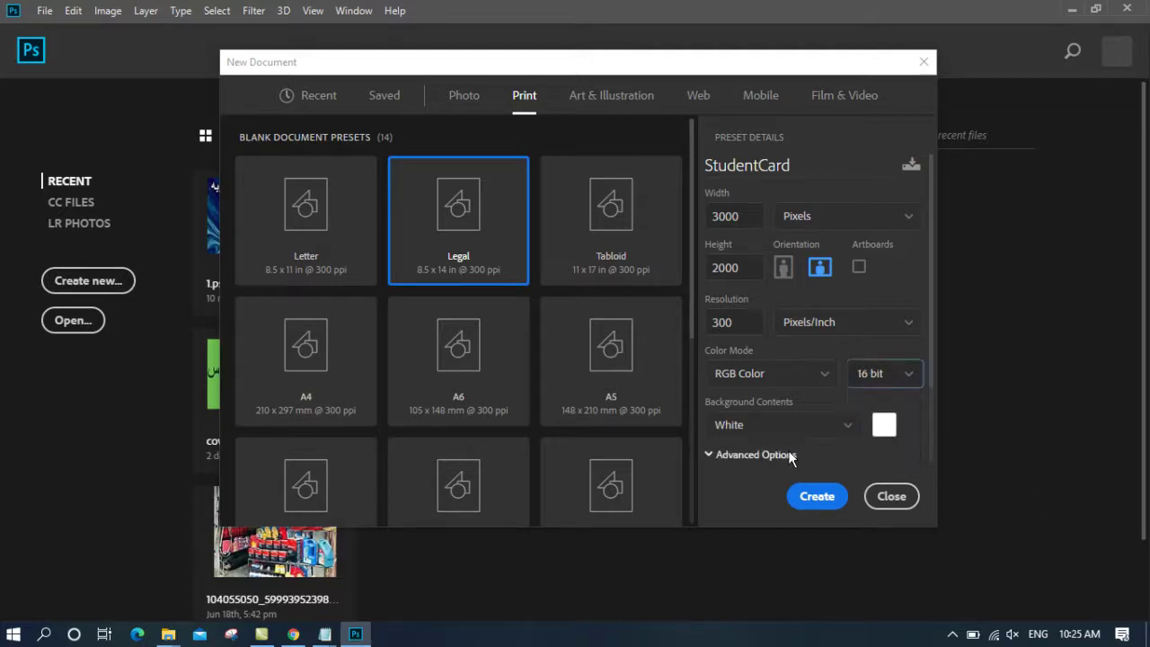
left_click(870, 375)
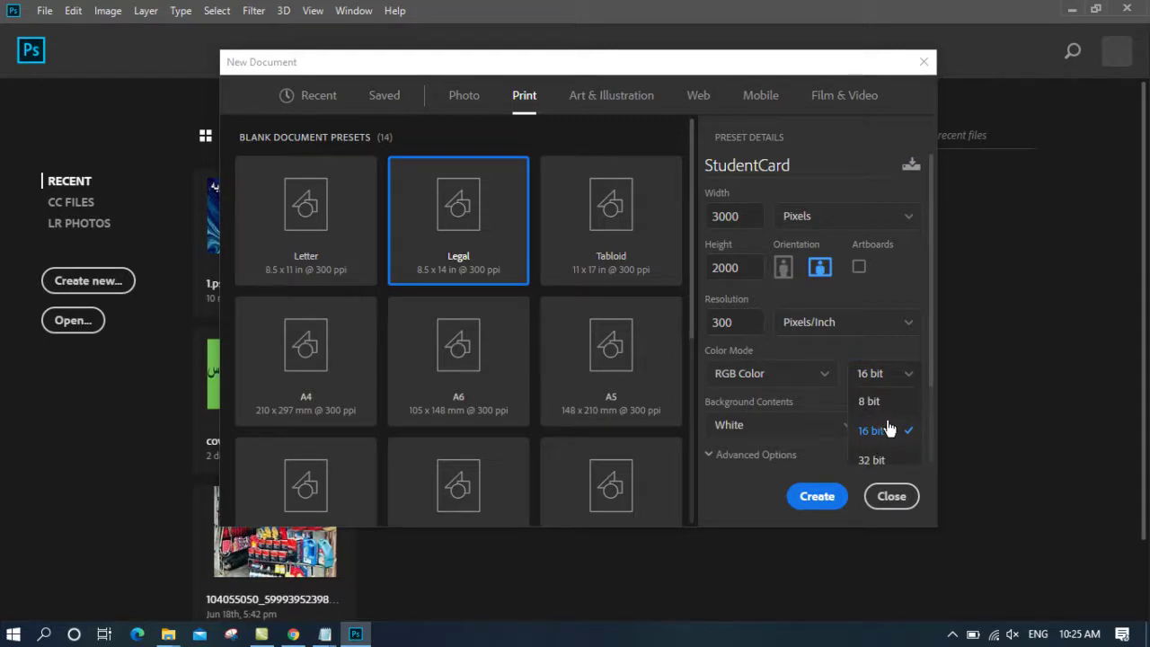
left_click(720, 478)
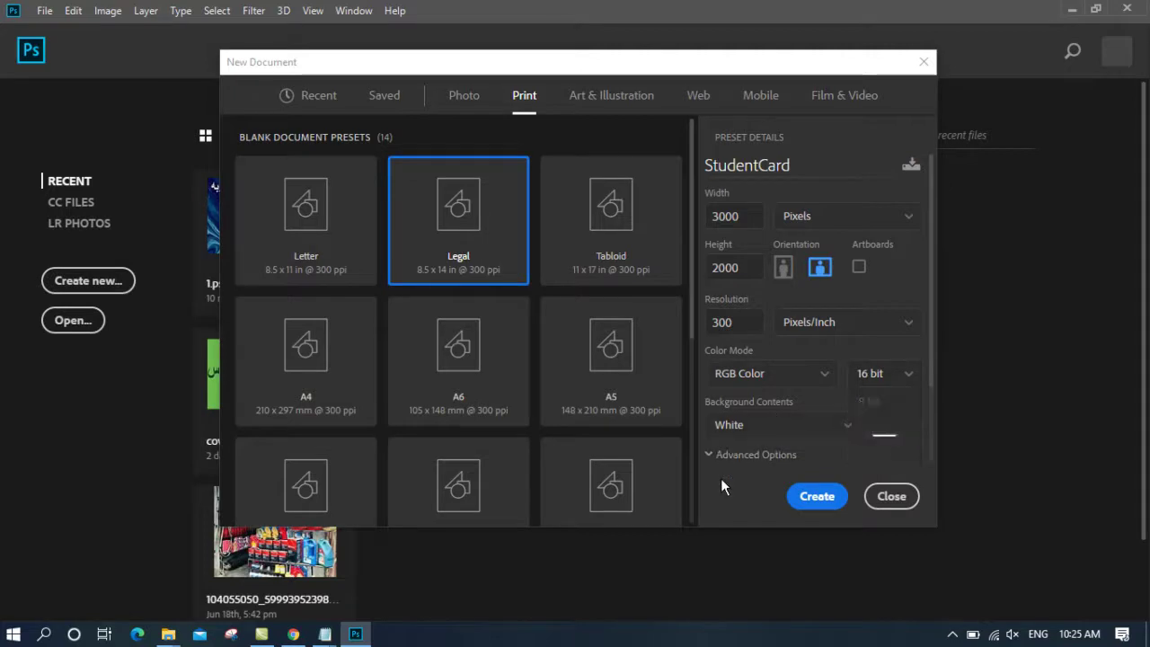
left_click(733, 428)
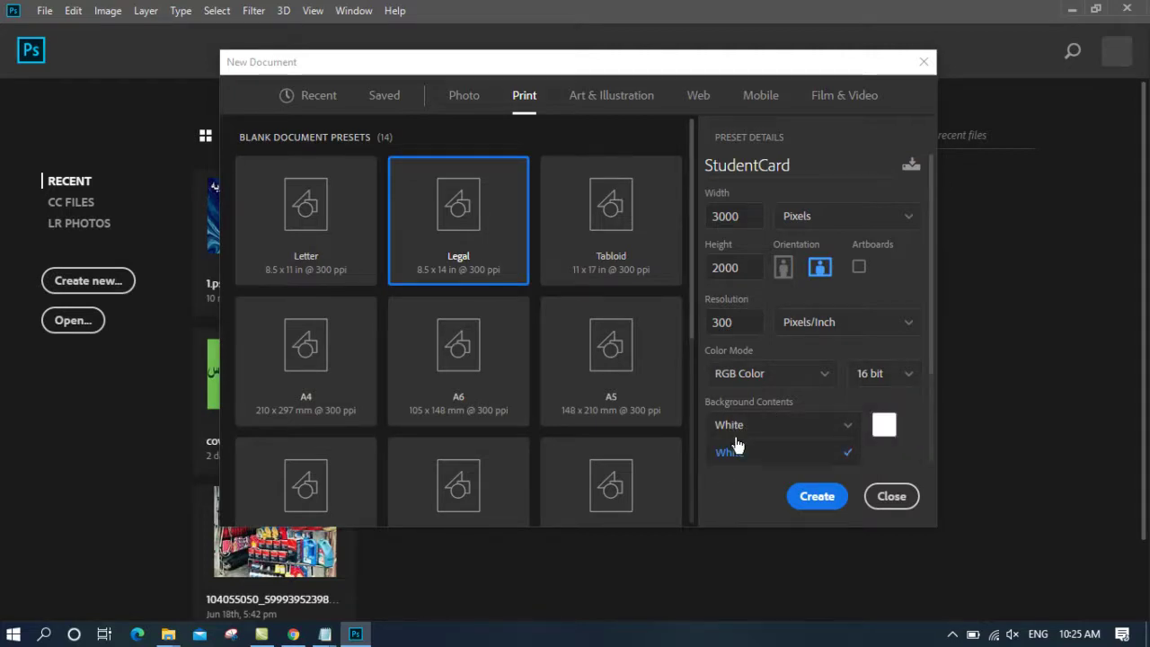
left_click(729, 500)
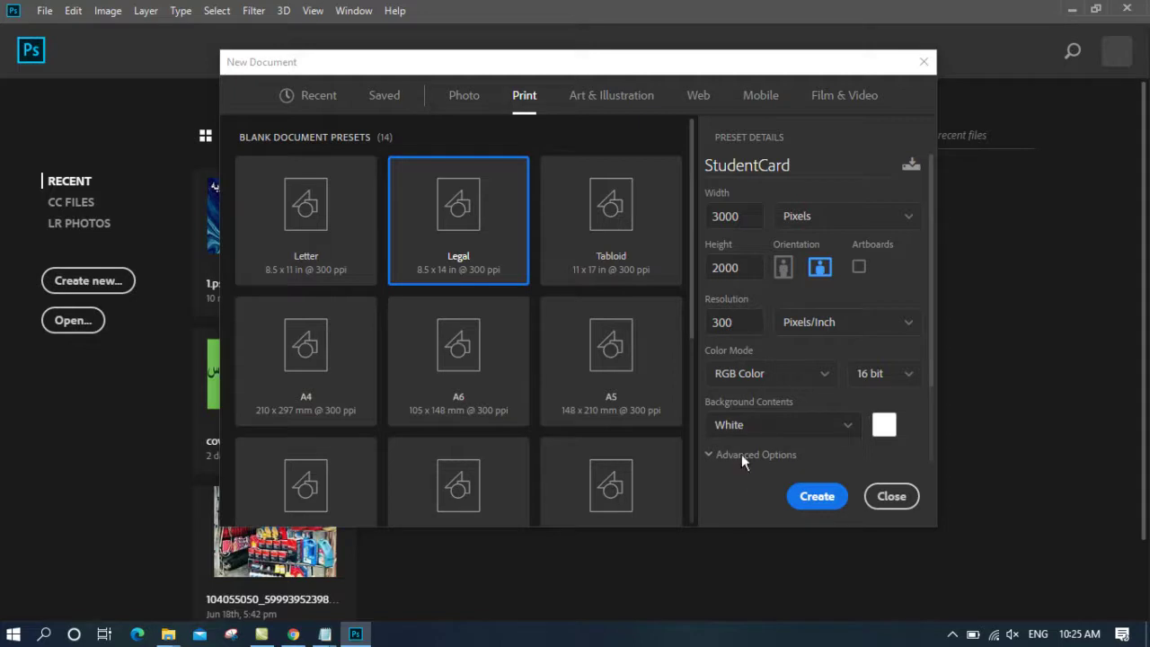
Step: Show Advanced Options and set background contents to Background Color, cancelling a red pick
left_click(741, 454)
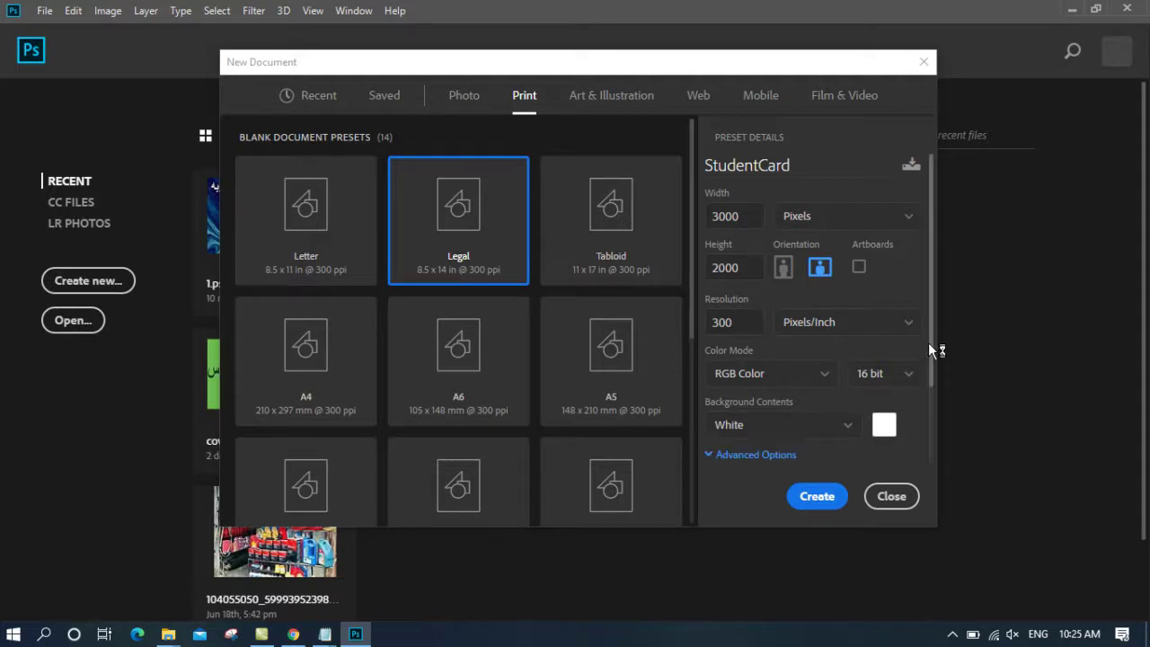
left_click_drag(928, 342, 928, 442)
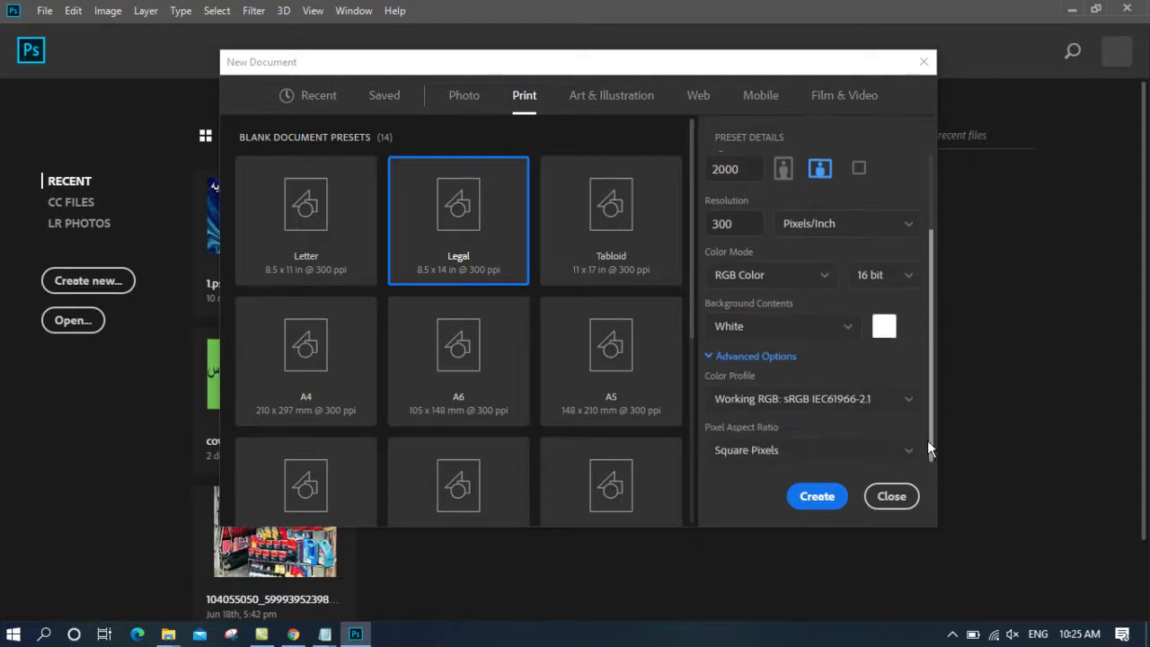
left_click(778, 334)
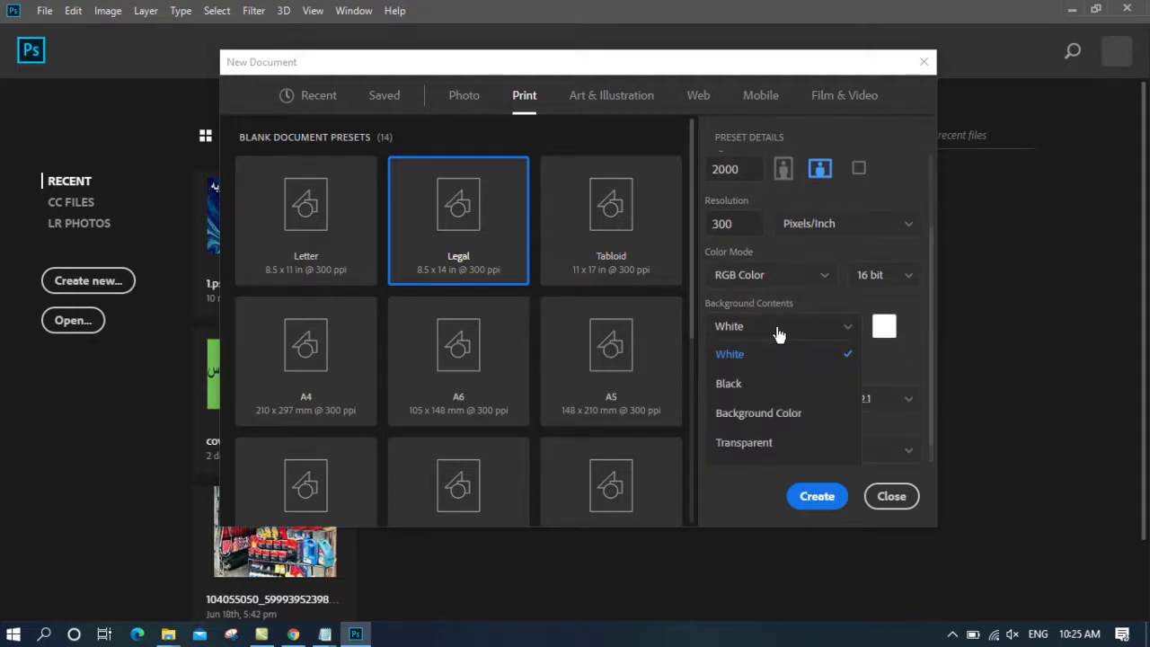
left_click(745, 392)
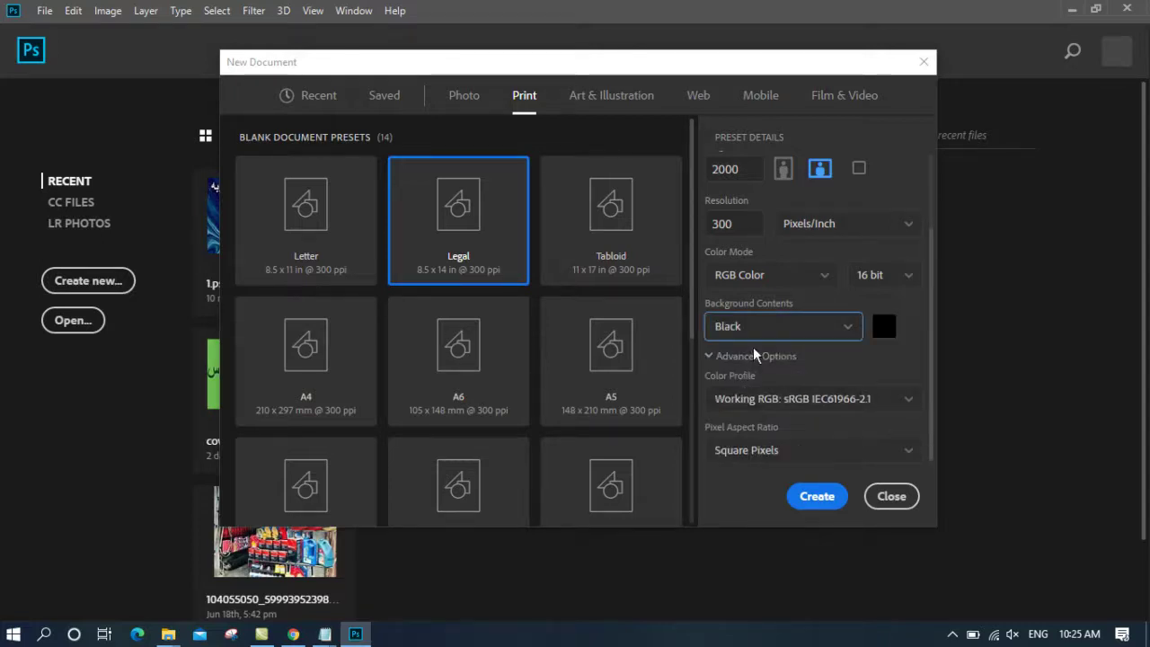
left_click(771, 332)
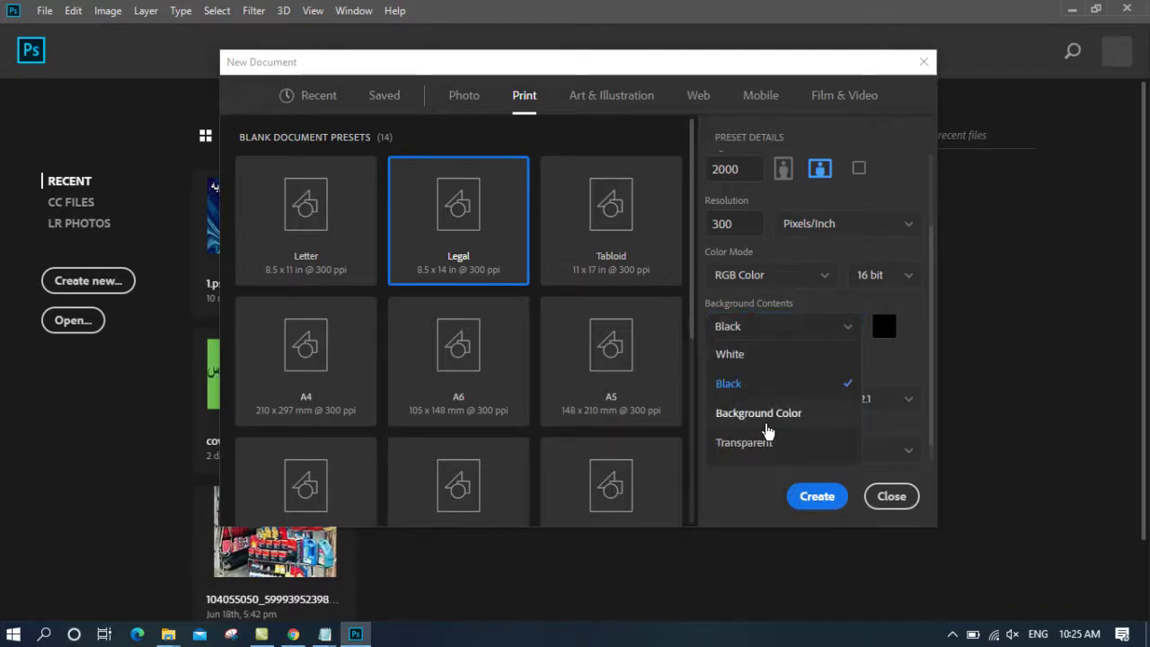
left_click(766, 418)
left_click(884, 327)
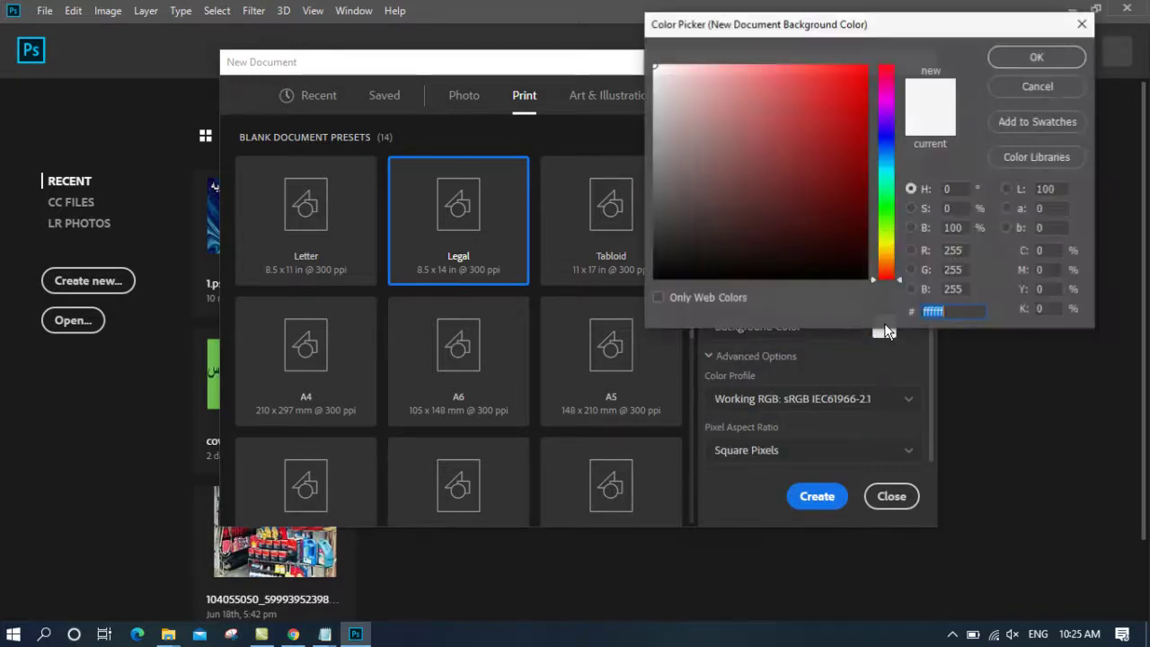
left_click(842, 79)
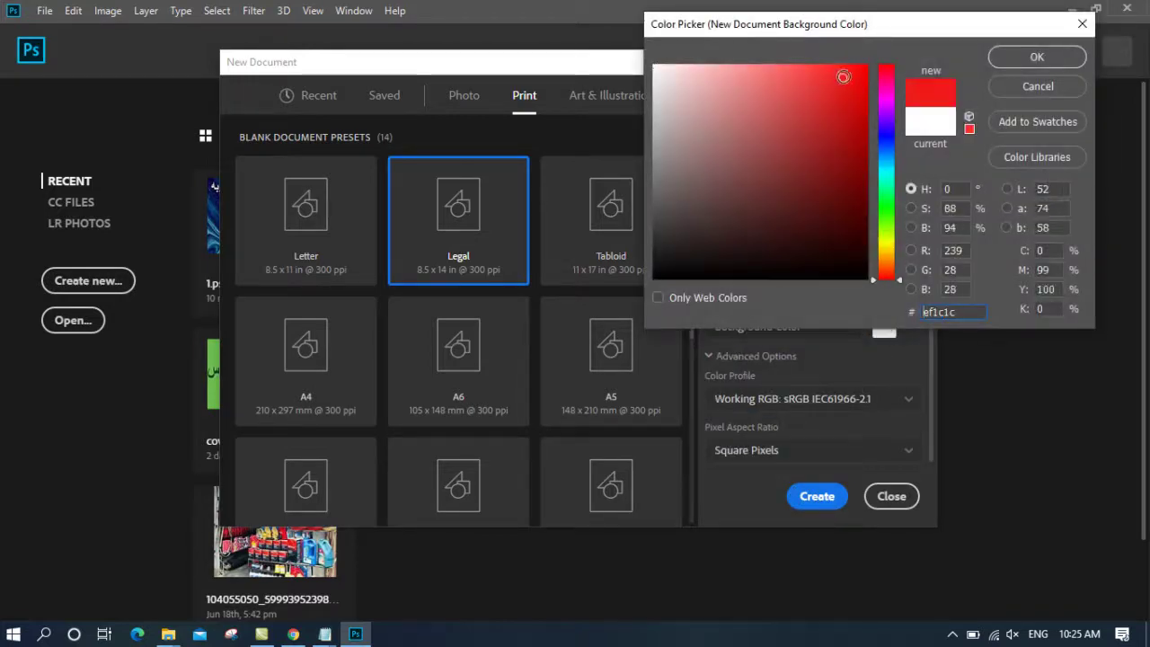
left_click(1032, 86)
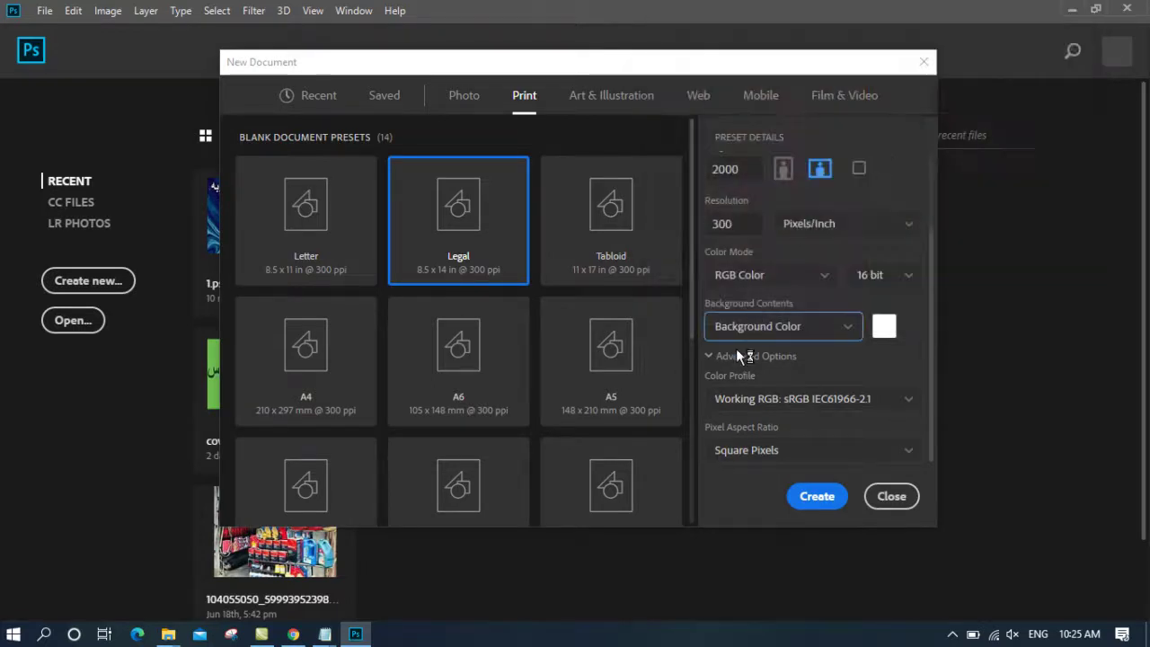
left_click(797, 338)
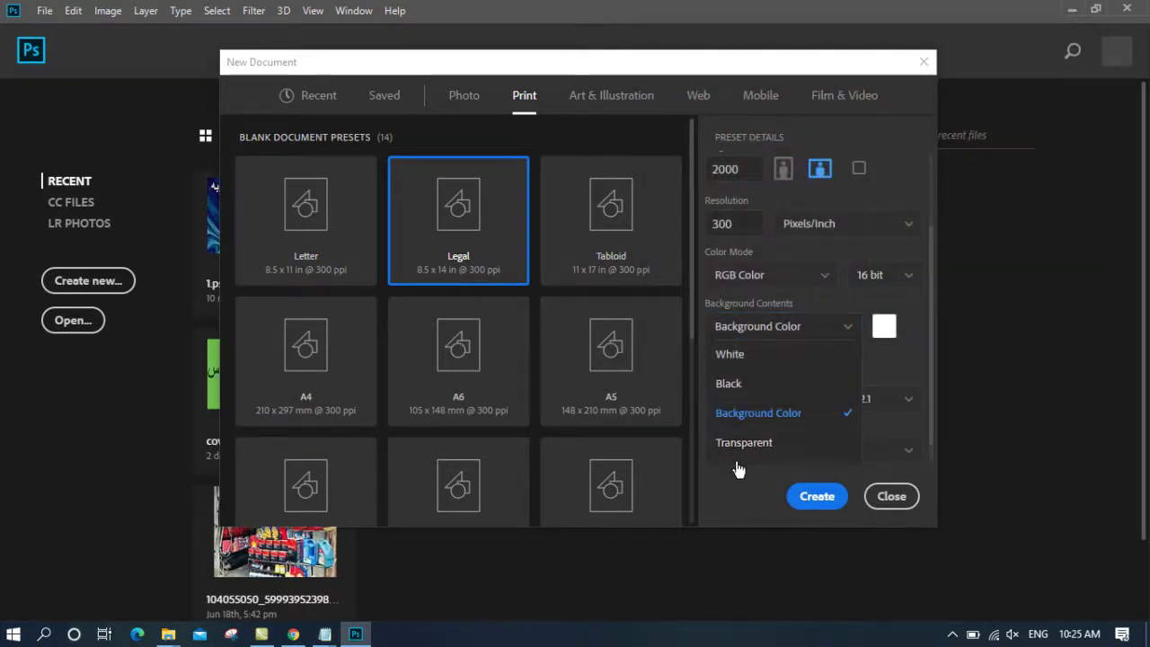
Step: Open a new Chrome tab and load the Google home page
left_click(293, 635)
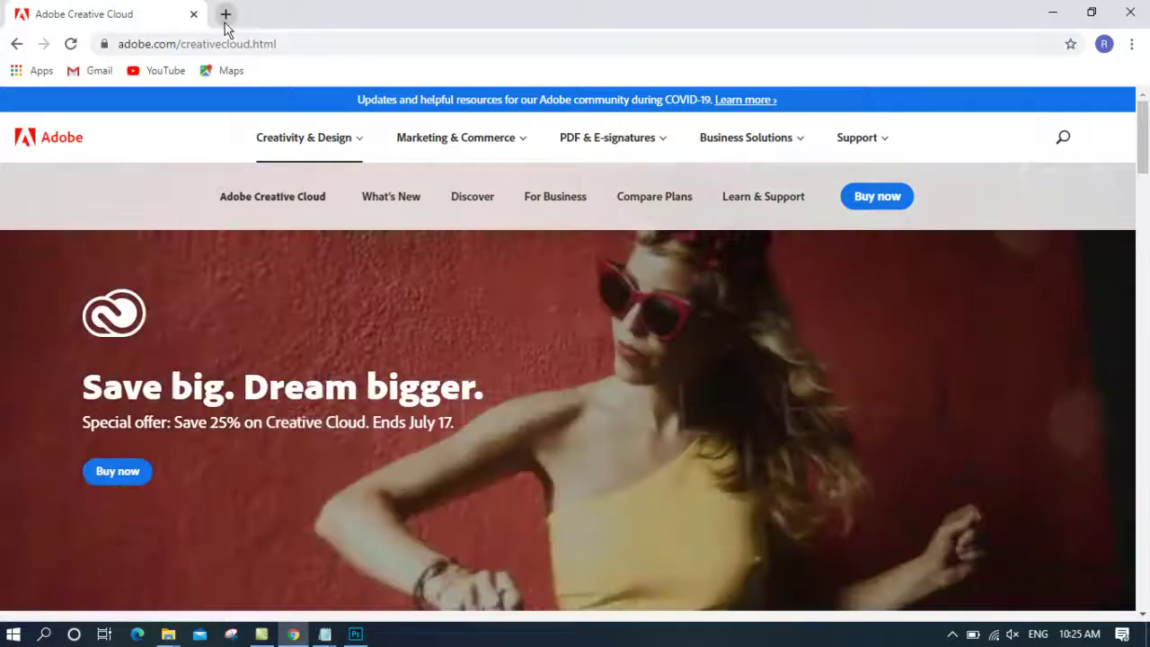
left_click(226, 13)
left_click(165, 42)
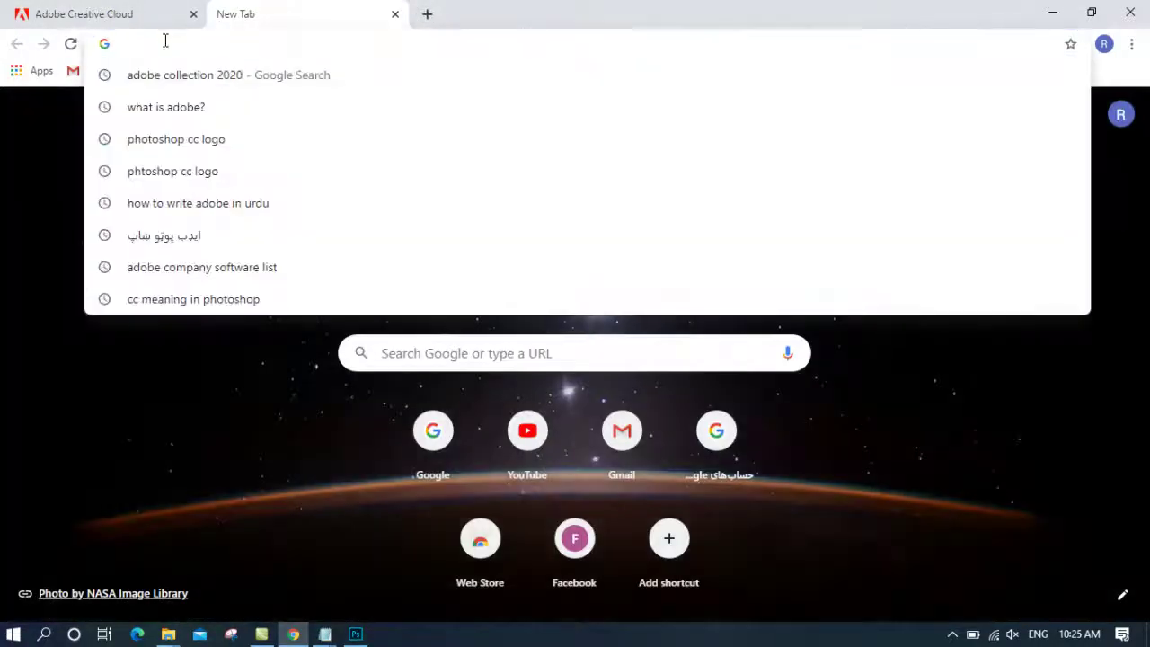
type("w")
key("Right")
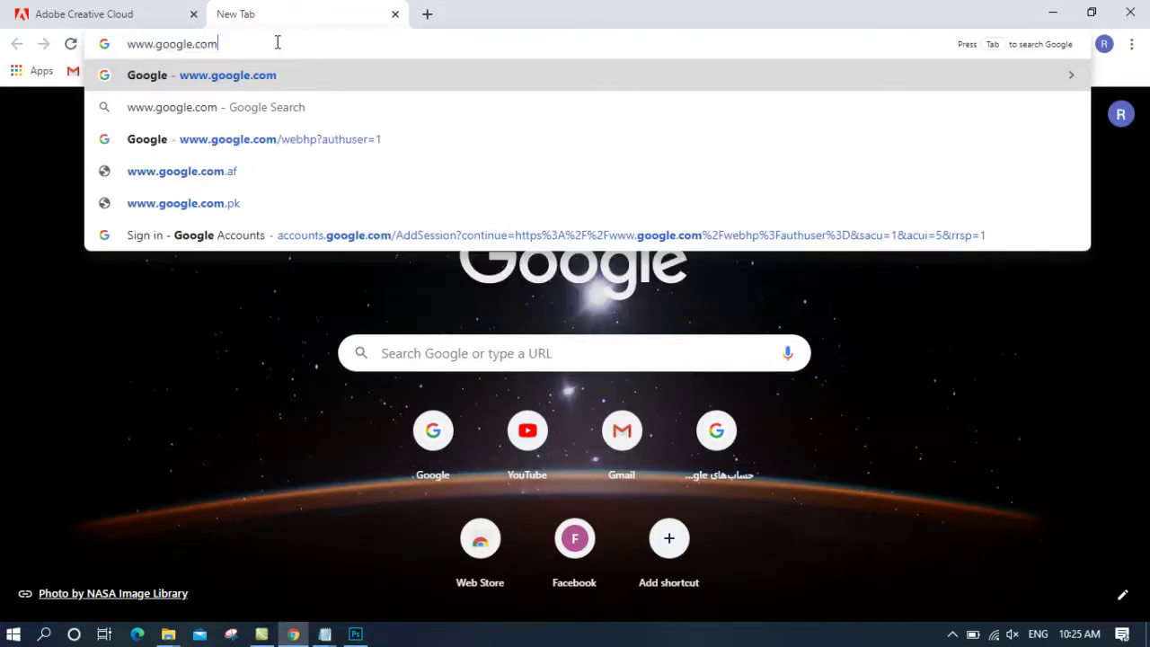
key("Return")
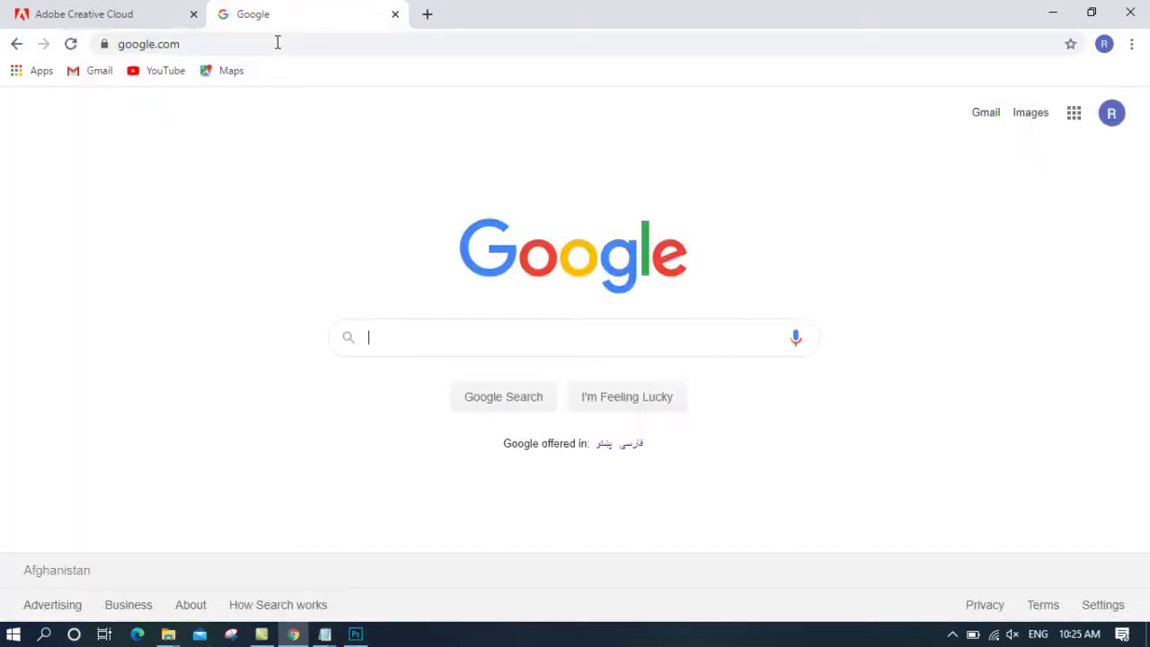
Step: Search Google for 'transparency' and show the image results
type("Trans")
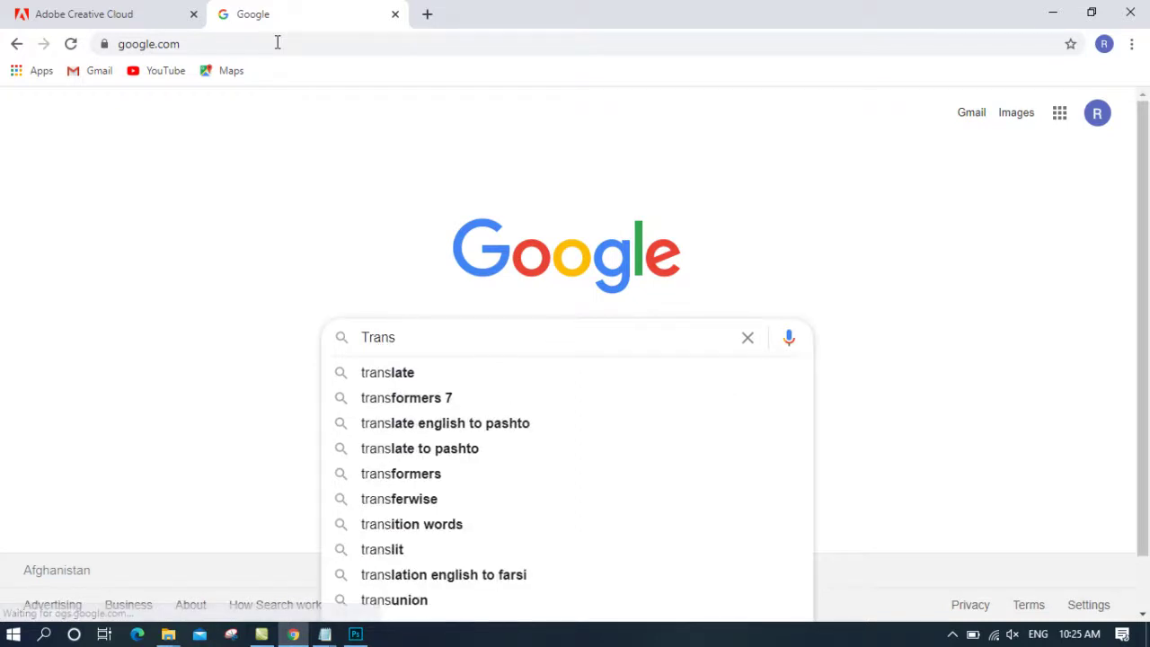
key("BackSpace")
key("BackSpace")
key("BackSpace")
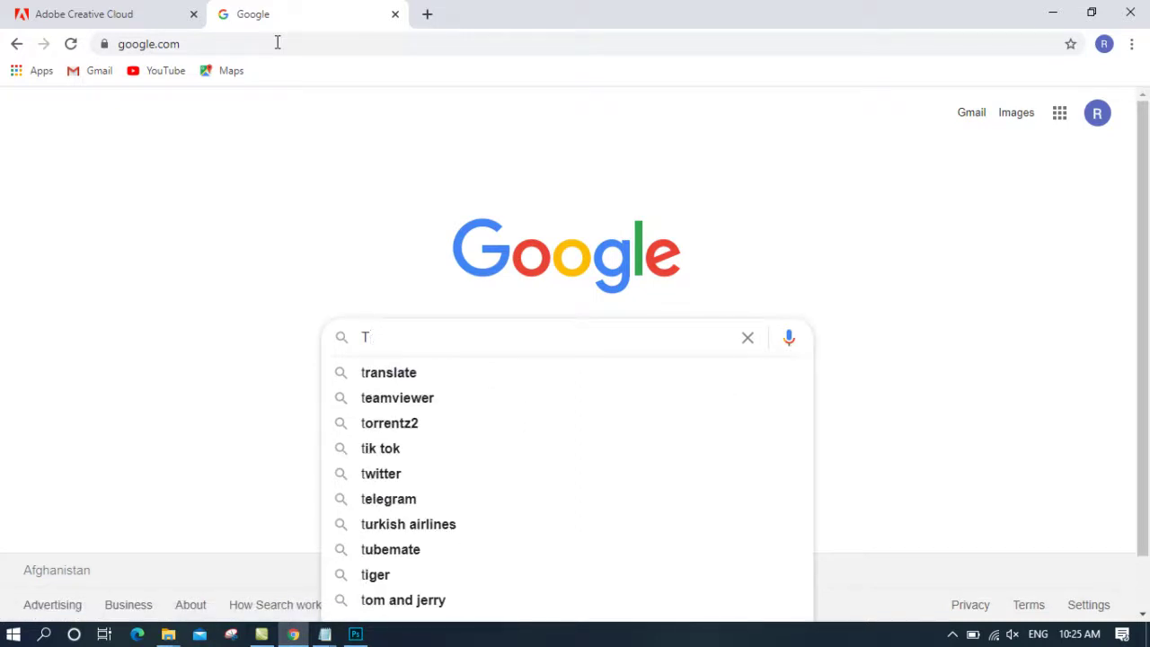
type("ranspar")
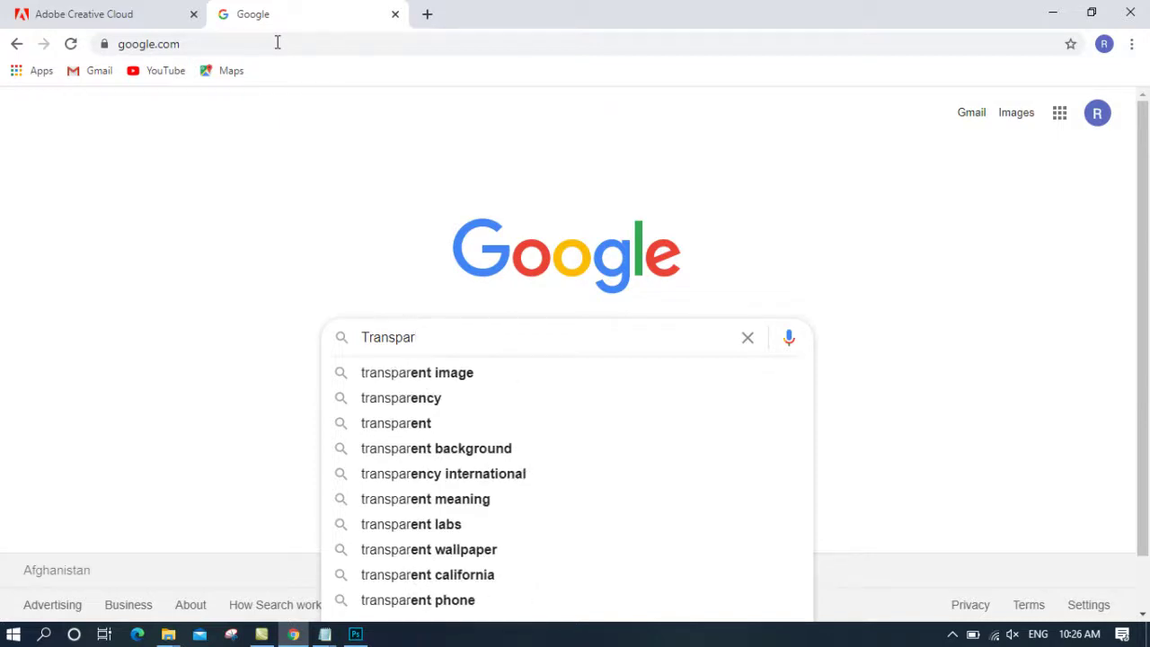
key("Down")
key("Down")
key("Return")
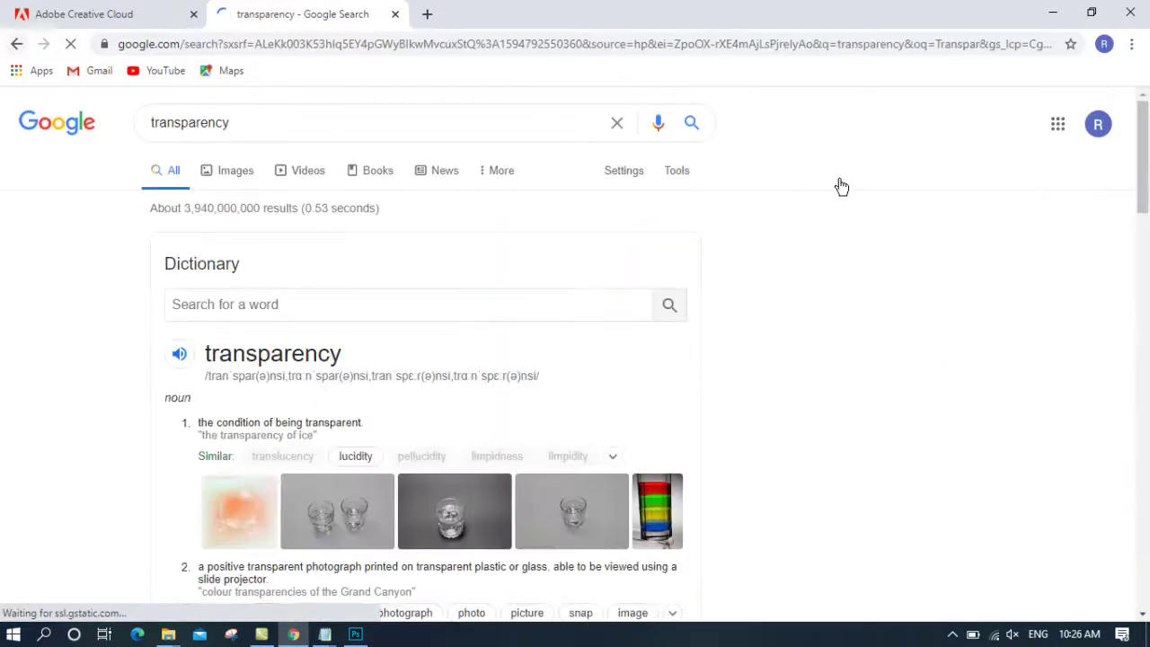
left_click(238, 176)
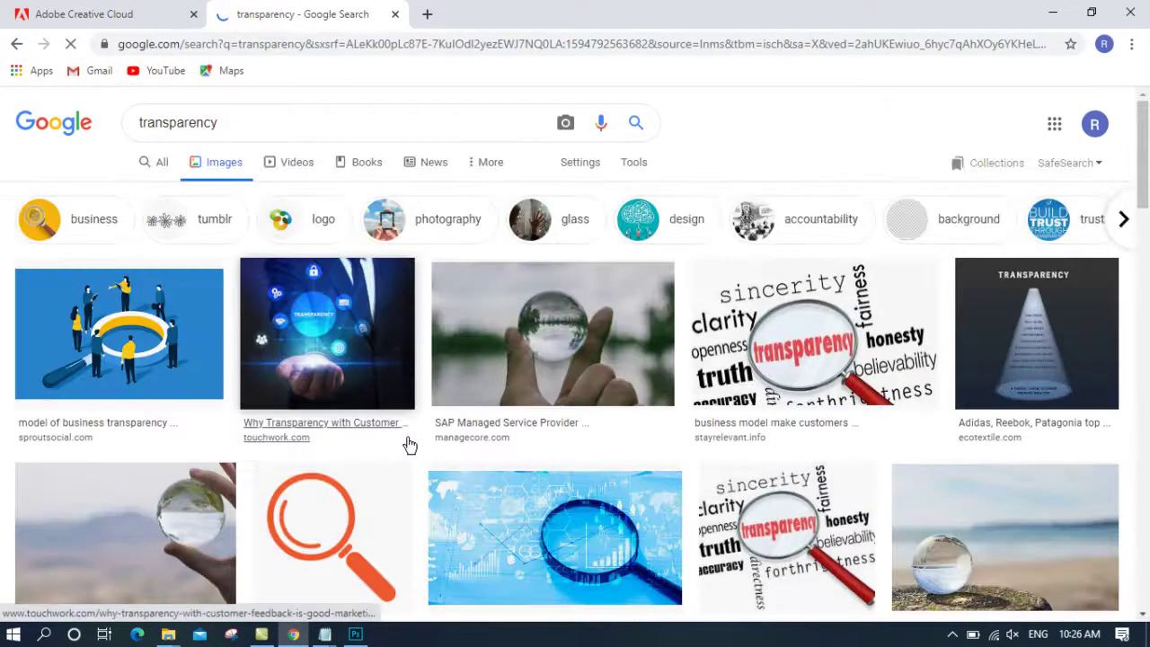
left_click_drag(1144, 148, 1145, 405)
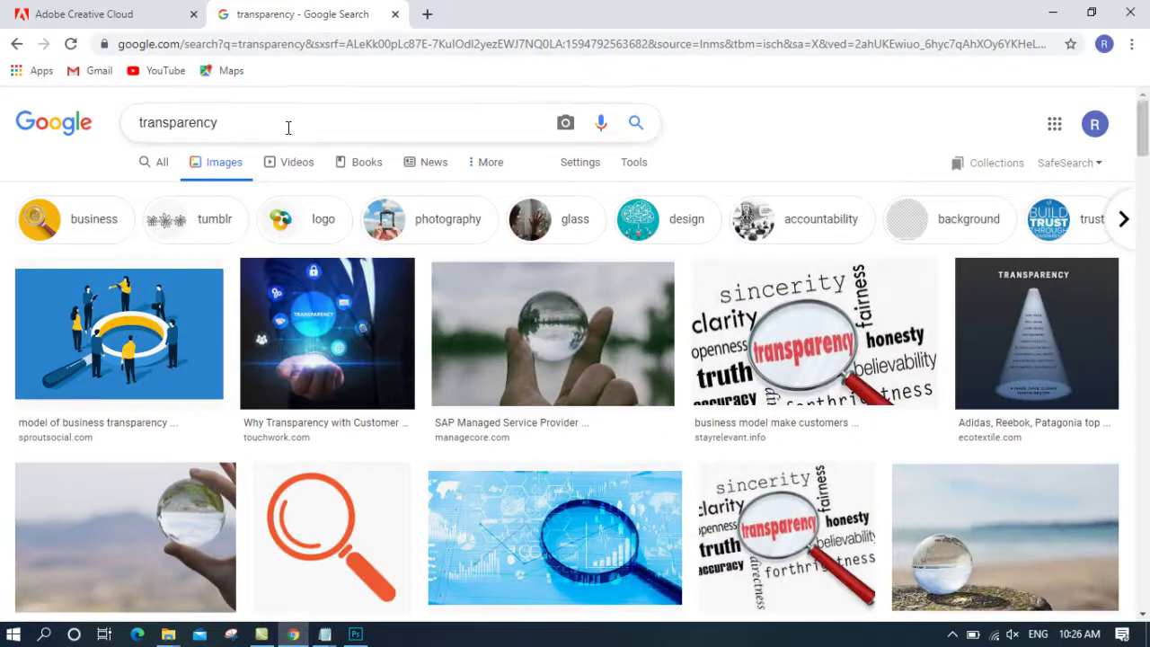
Step: Refine the search to 'transparency icon', then 'transparency background image', and minimise Chrome
left_click(289, 125)
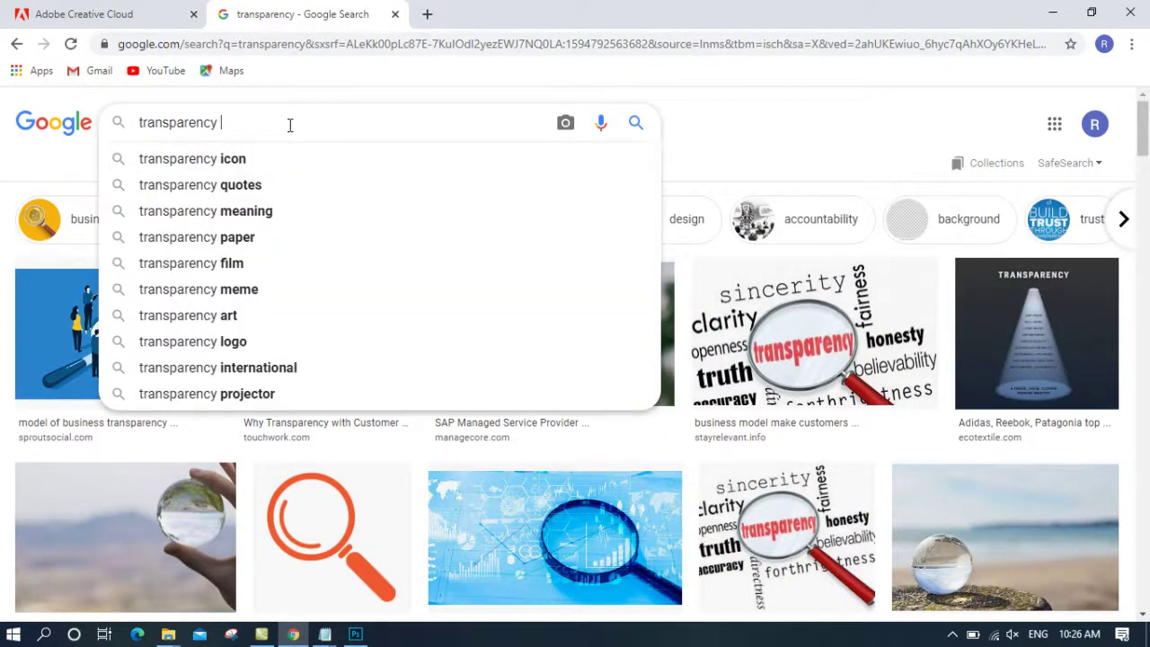
type("icon")
key("Return")
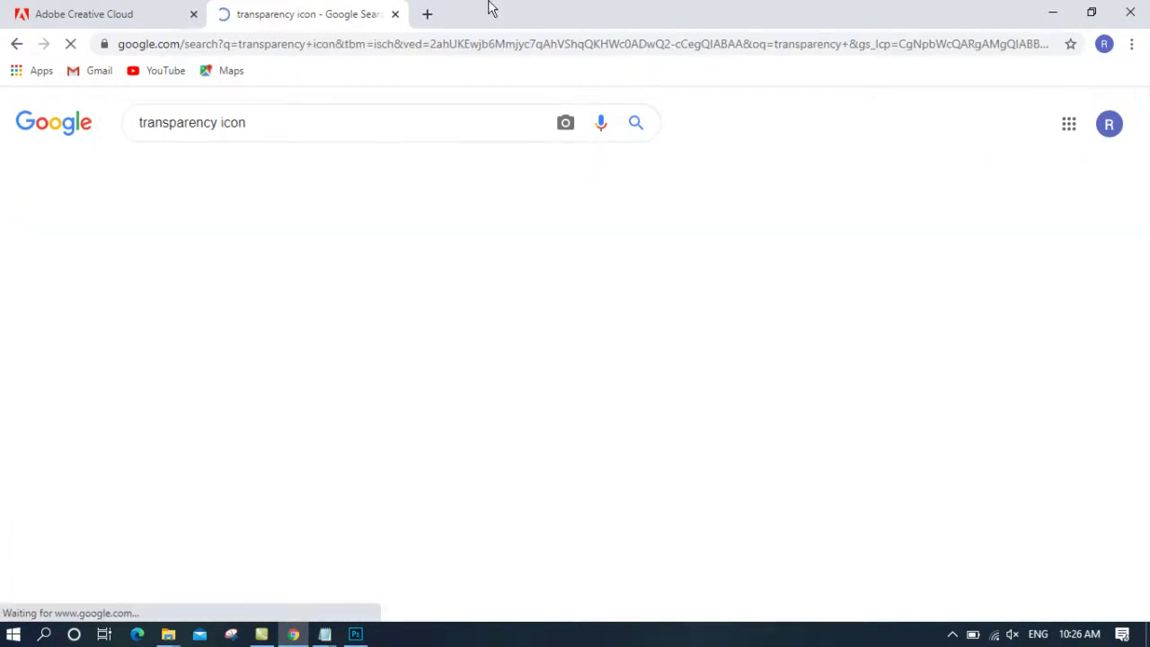
left_click(310, 116)
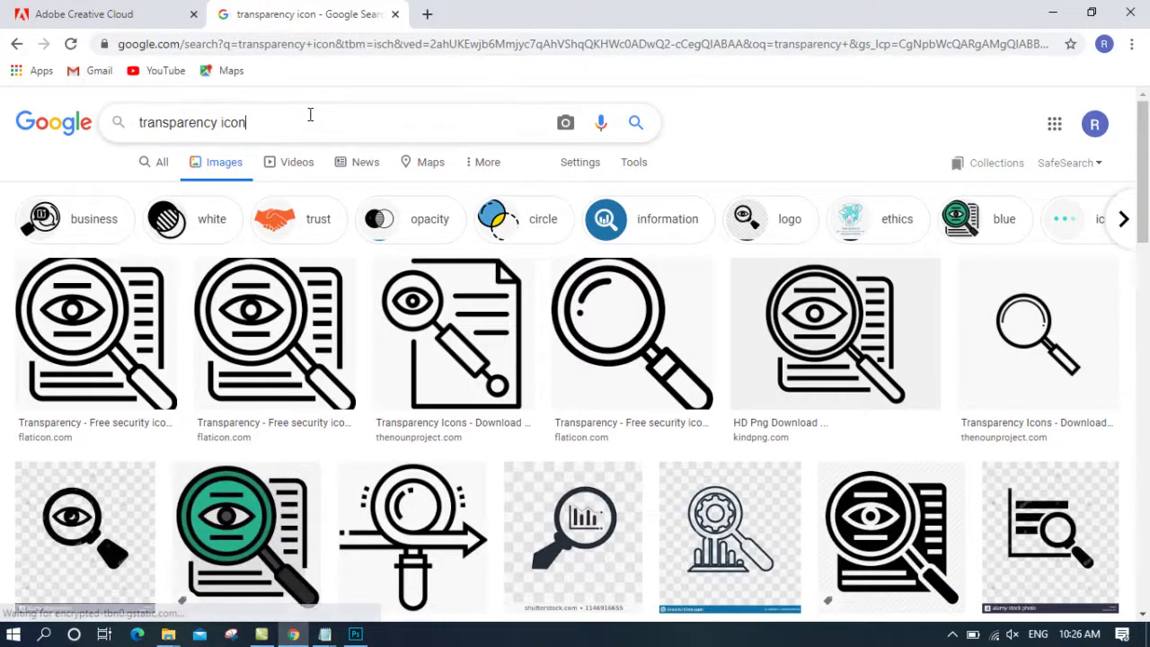
key("BackSpace")
type("bac")
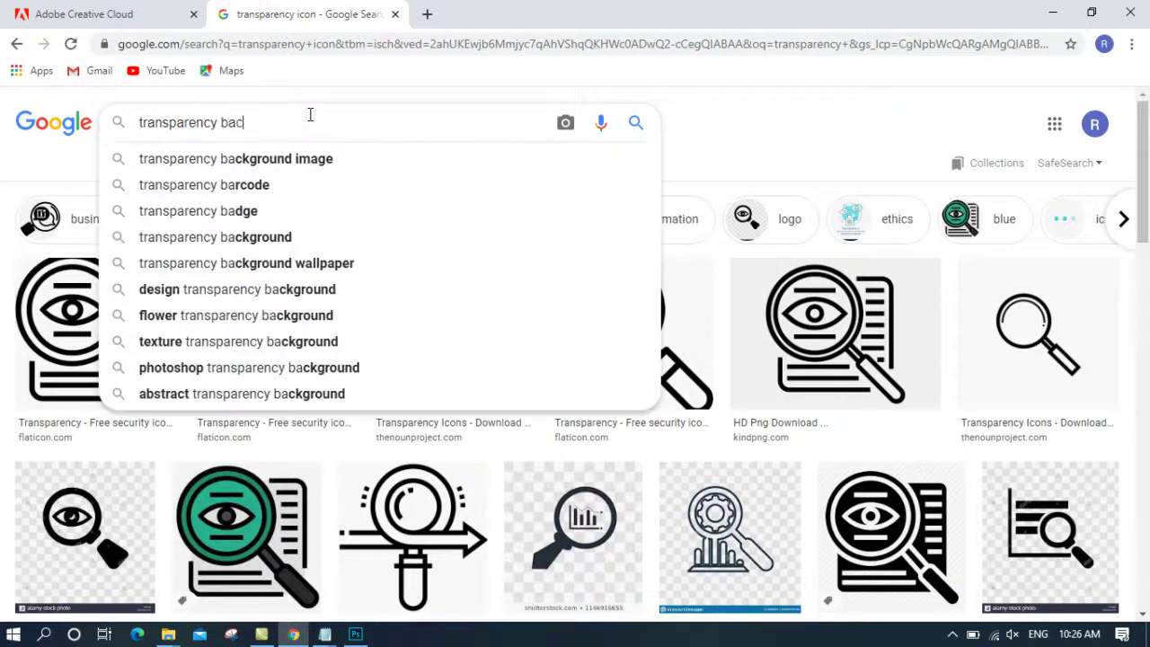
key("Down")
key("Return")
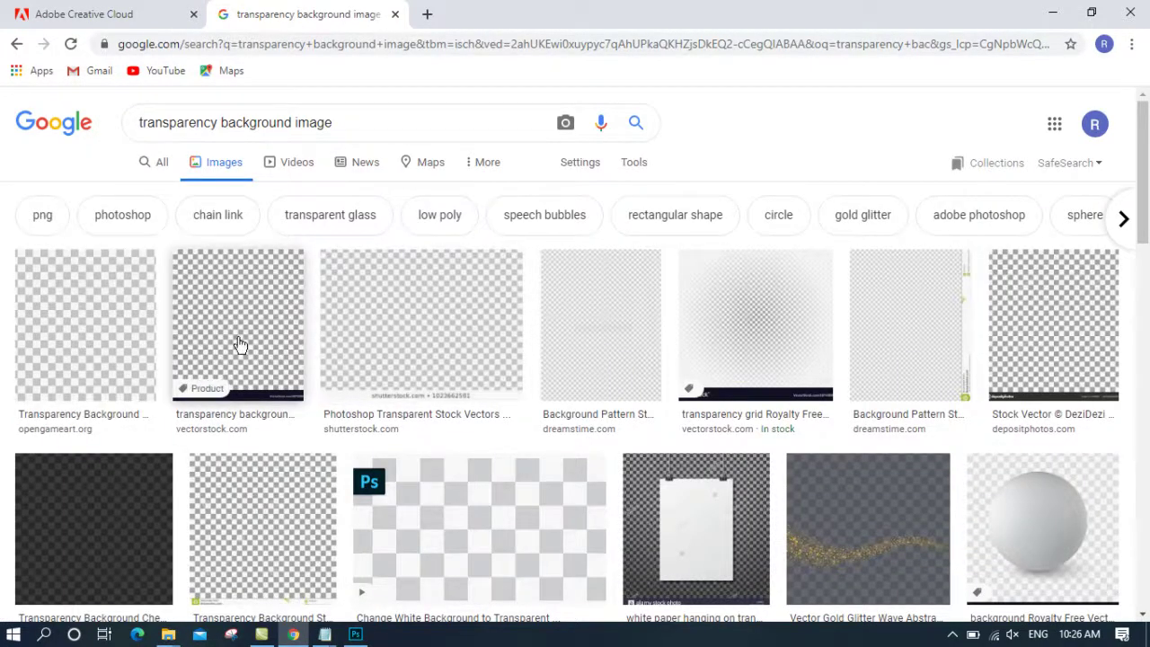
left_click(1053, 13)
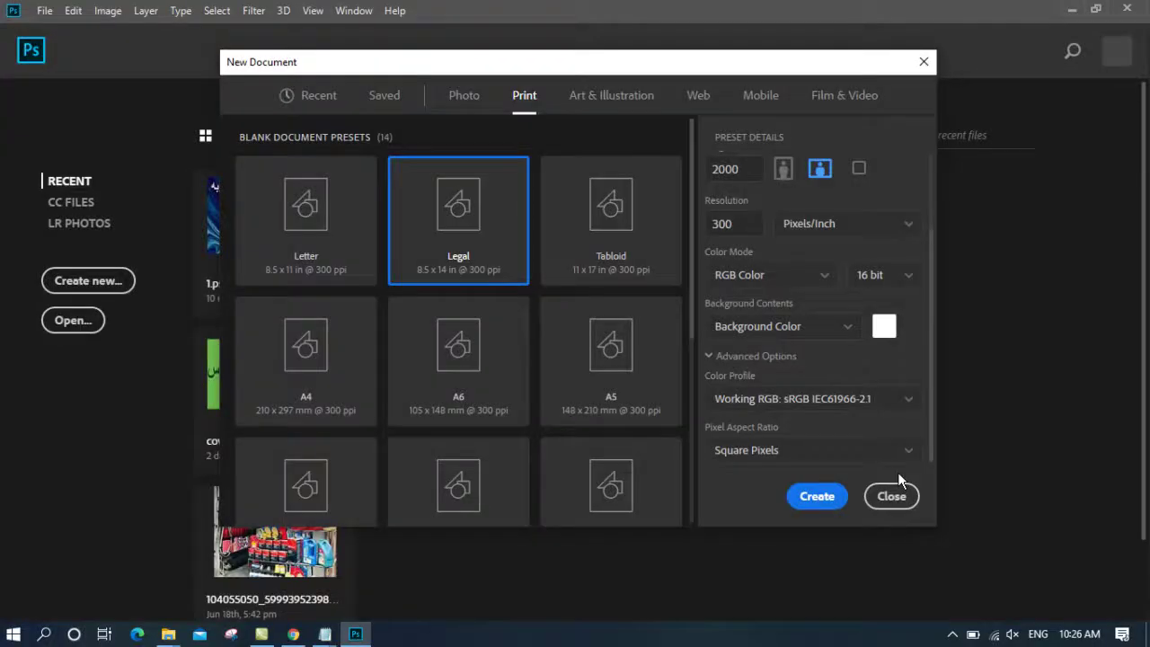
Step: Set a White background, keep sRGB and square pixels, and create StudentCard
left_click(760, 329)
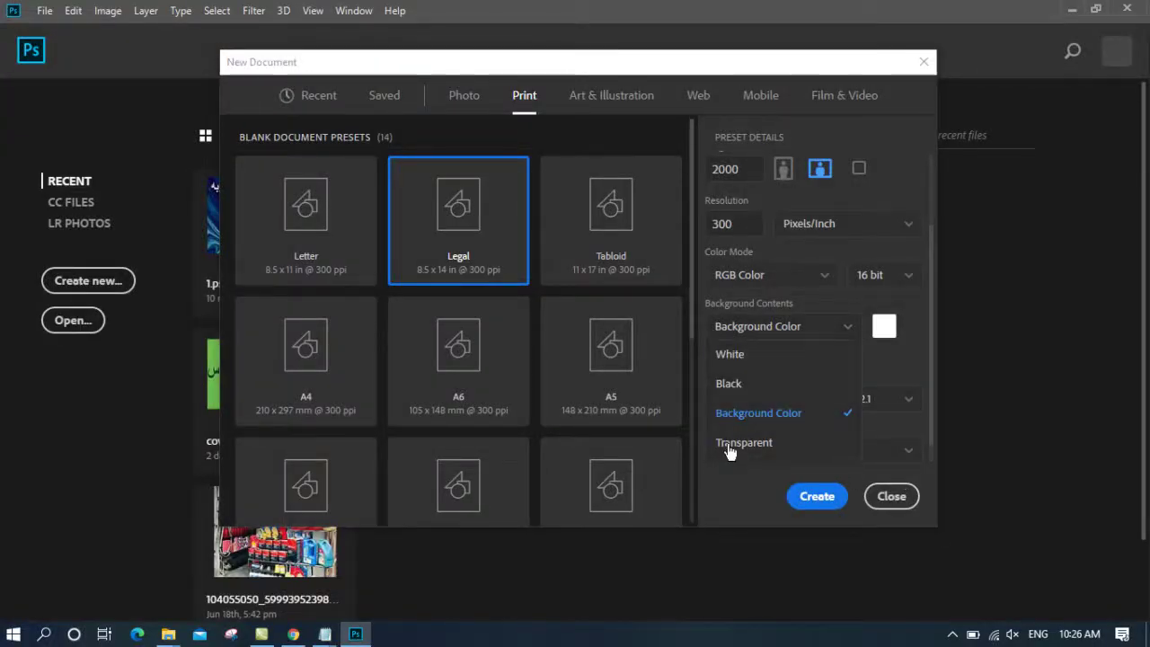
left_click(732, 355)
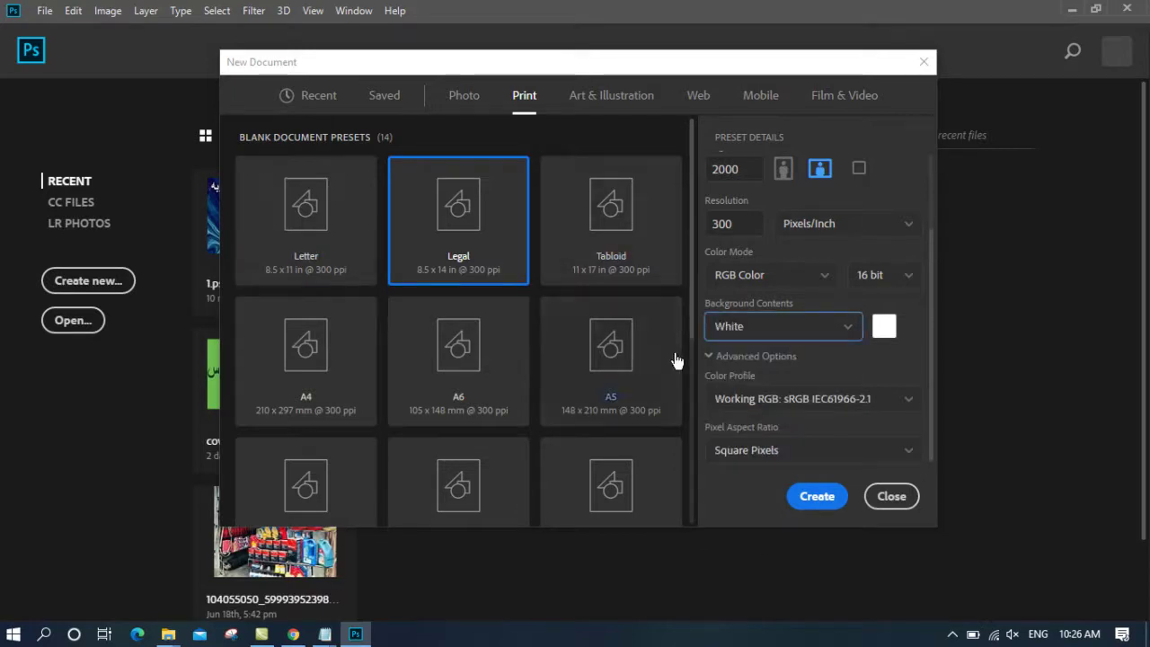
left_click(784, 399)
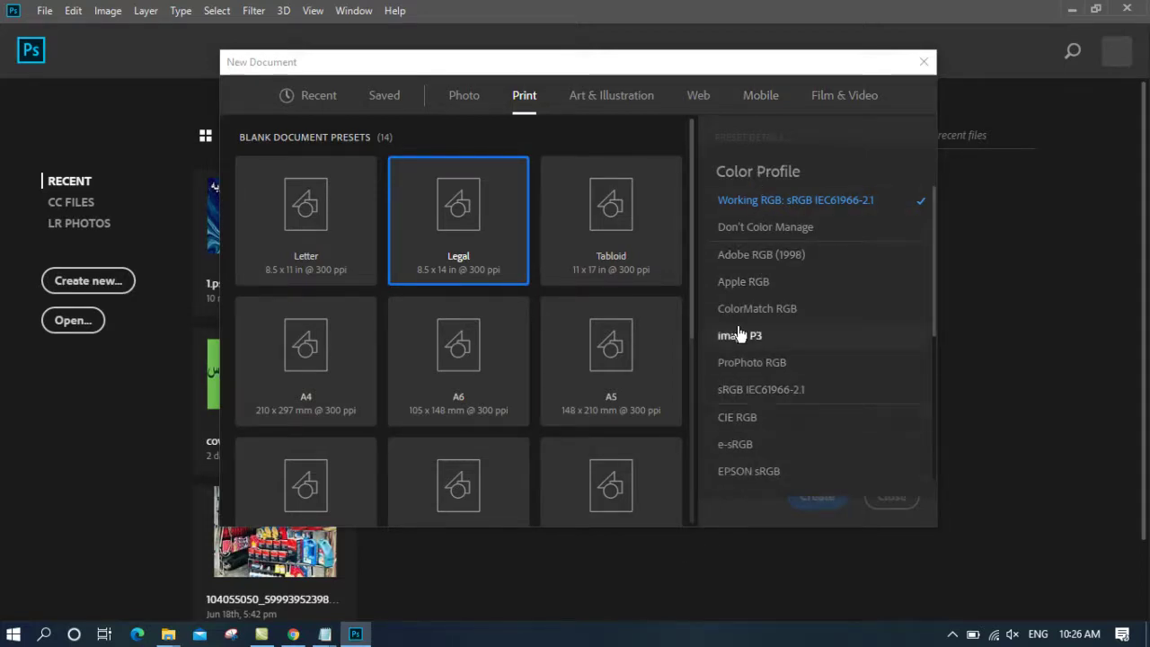
left_click(877, 200)
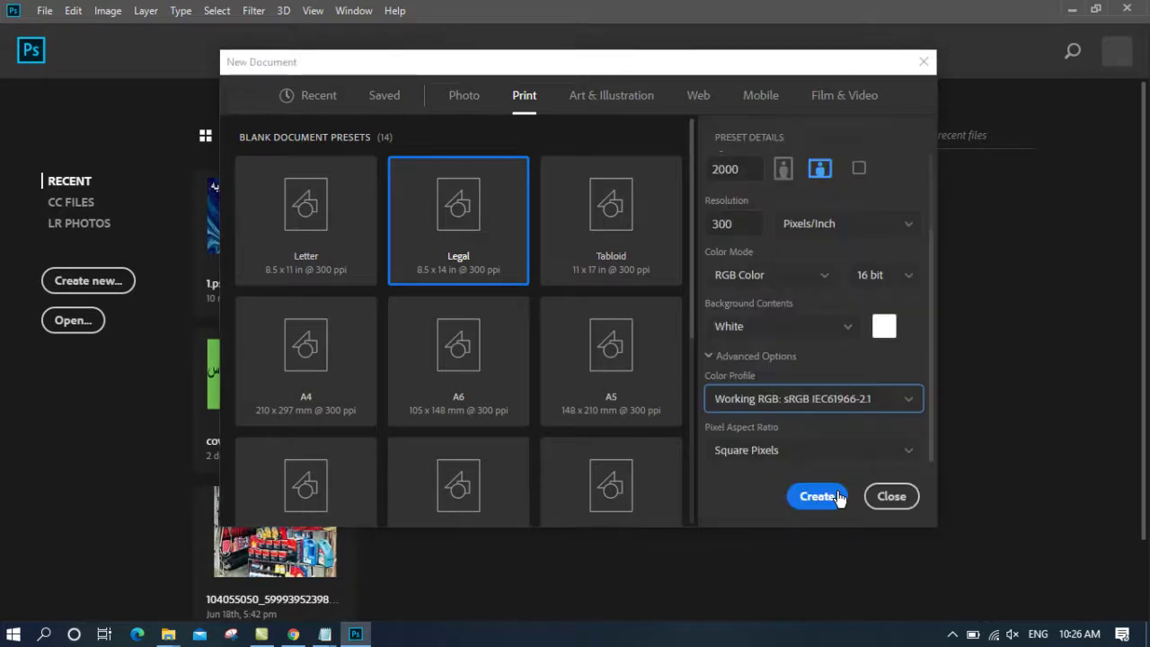
left_click(770, 451)
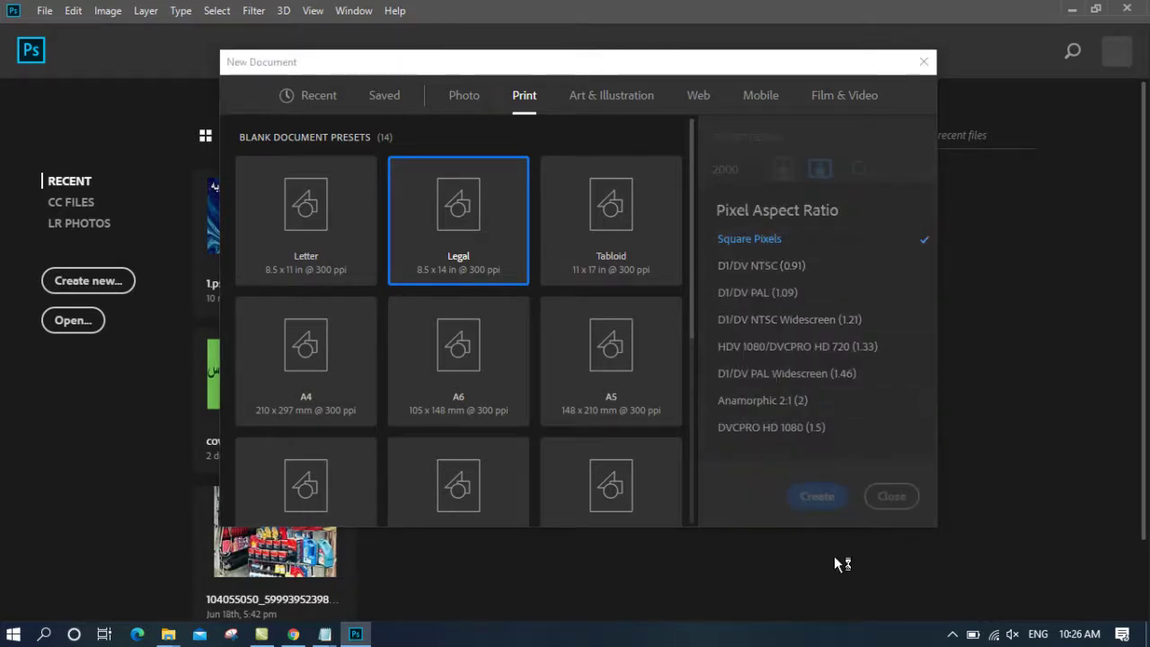
left_click(824, 237)
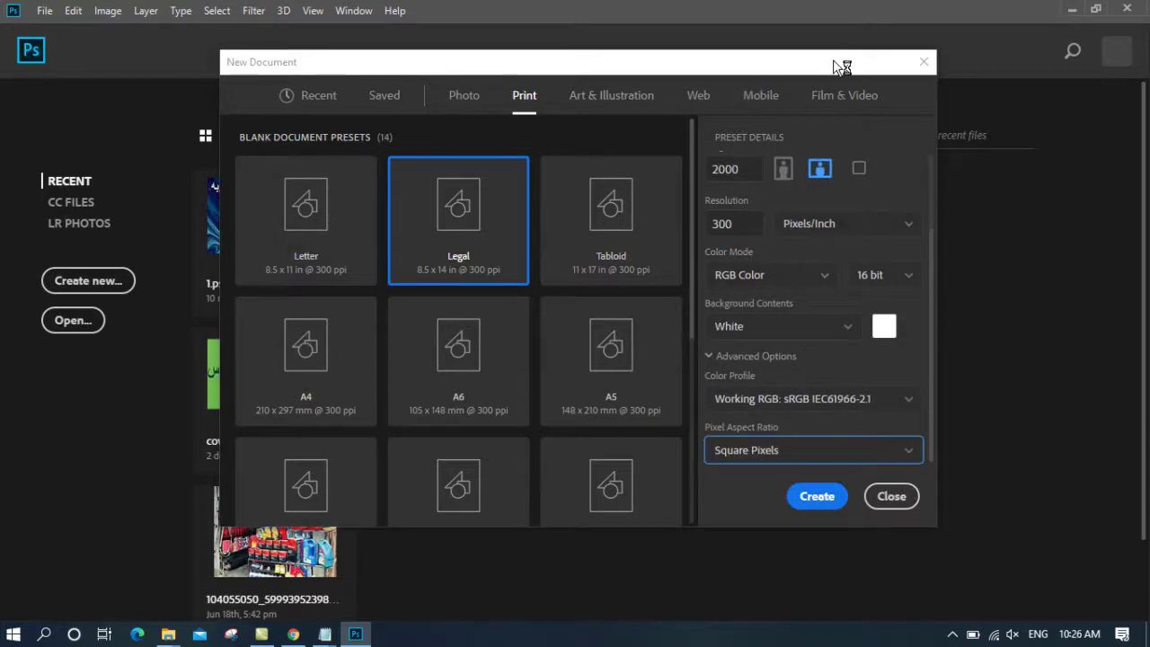
left_click(817, 495)
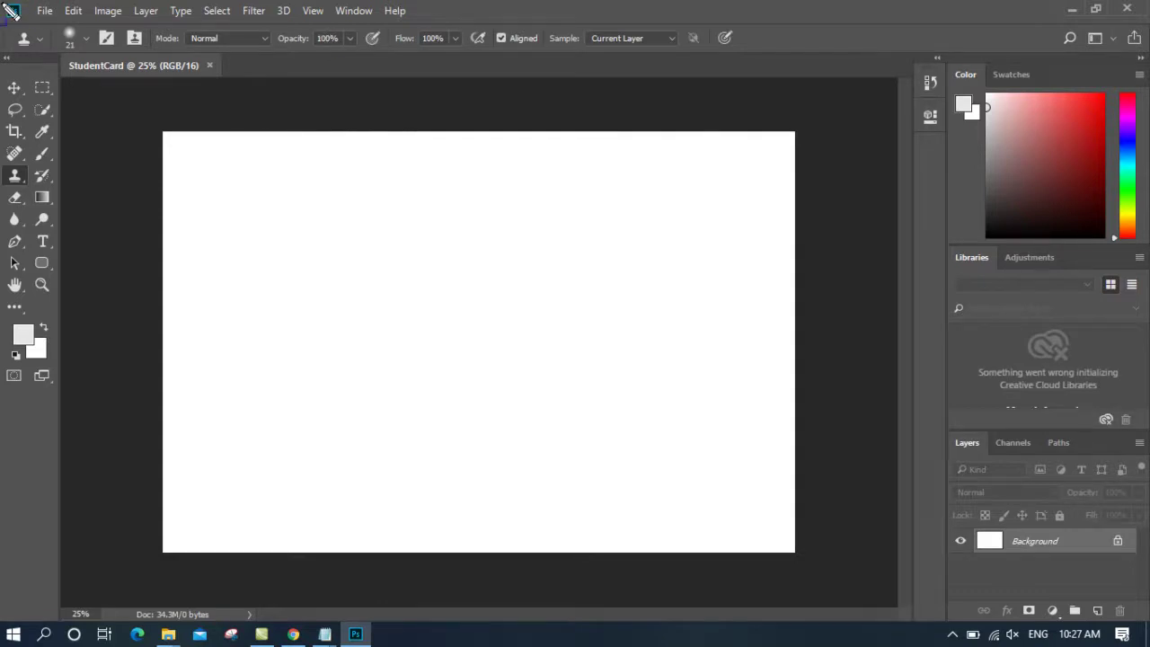
left_click_drag(4, 2, 438, 24)
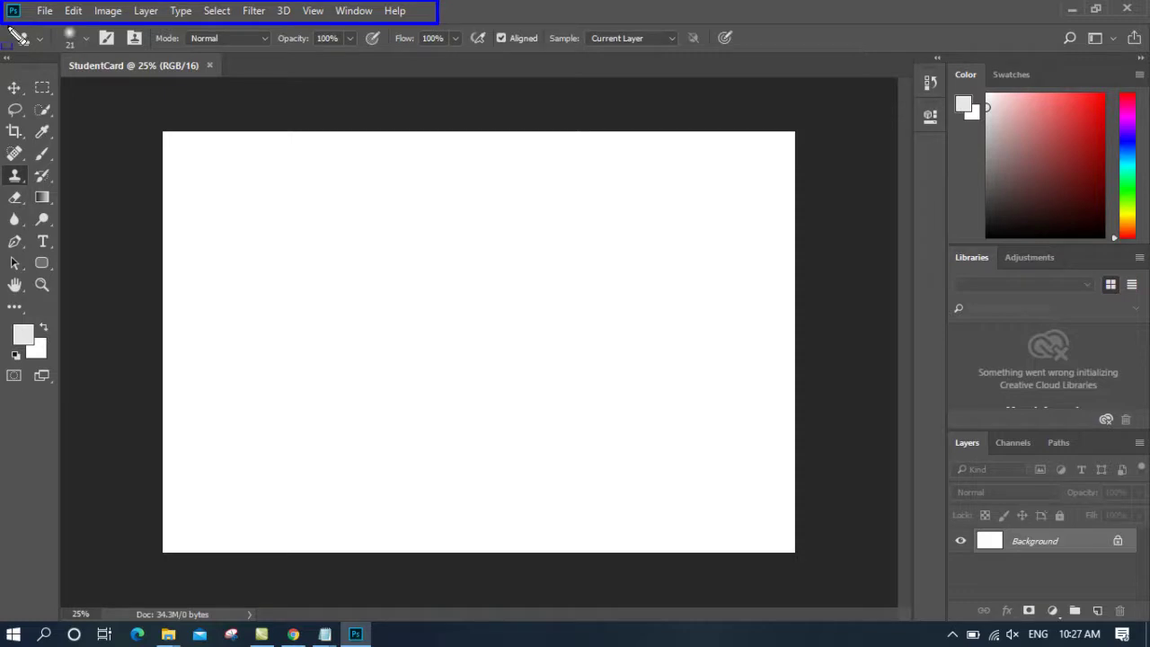
left_click_drag(4, 24, 1148, 50)
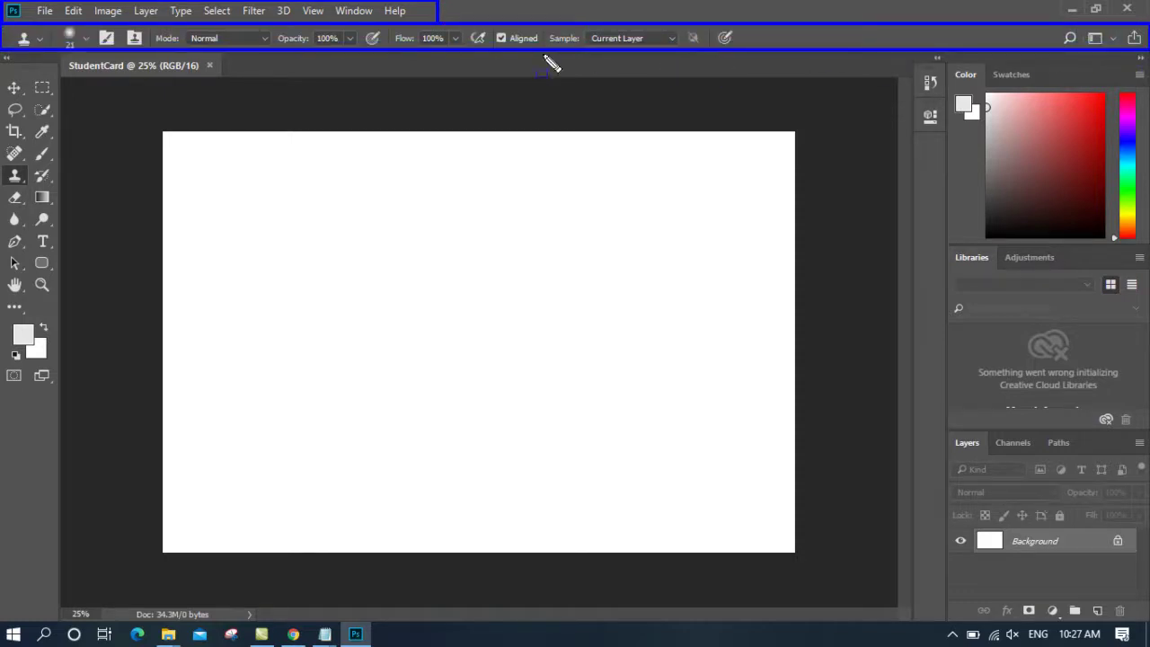
left_click_drag(4, 57, 57, 611)
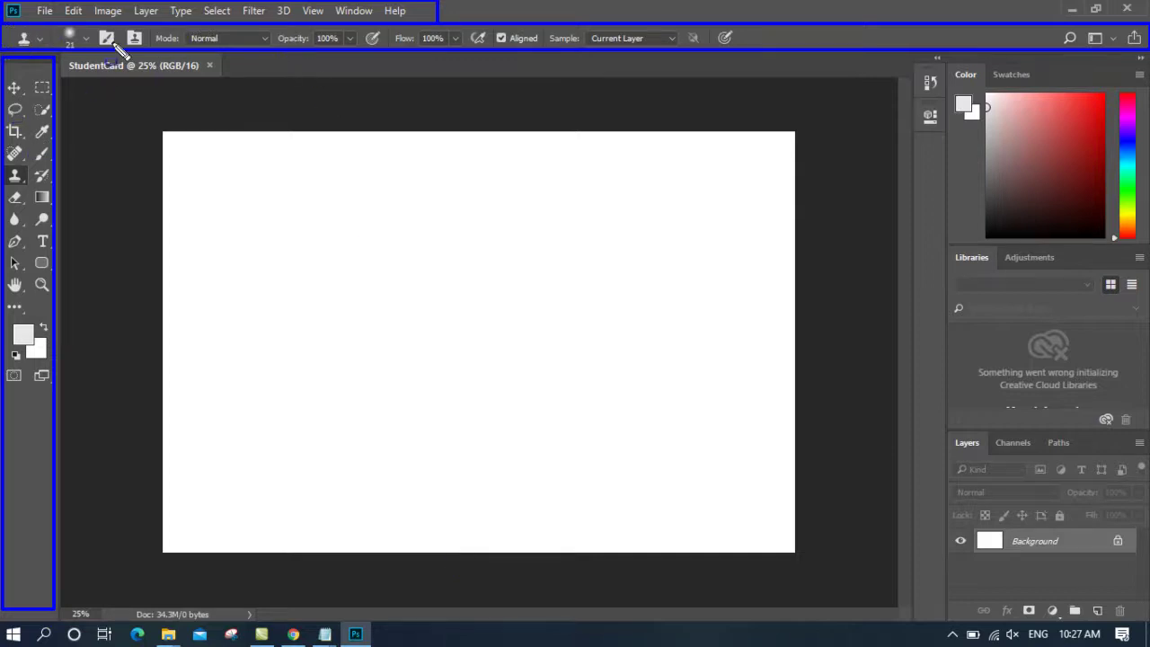
mouse_move(18, 67)
left_mouse_down()
mouse_move(54, 258)
mouse_move(51, 598)
left_mouse_up()
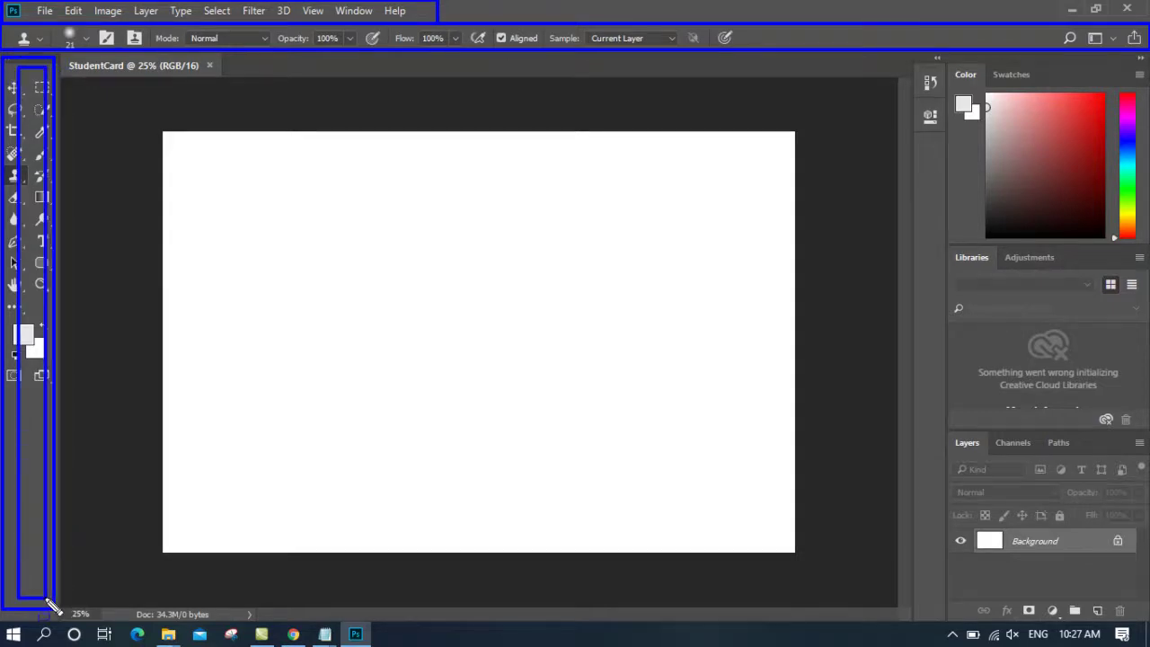
key("Escape")
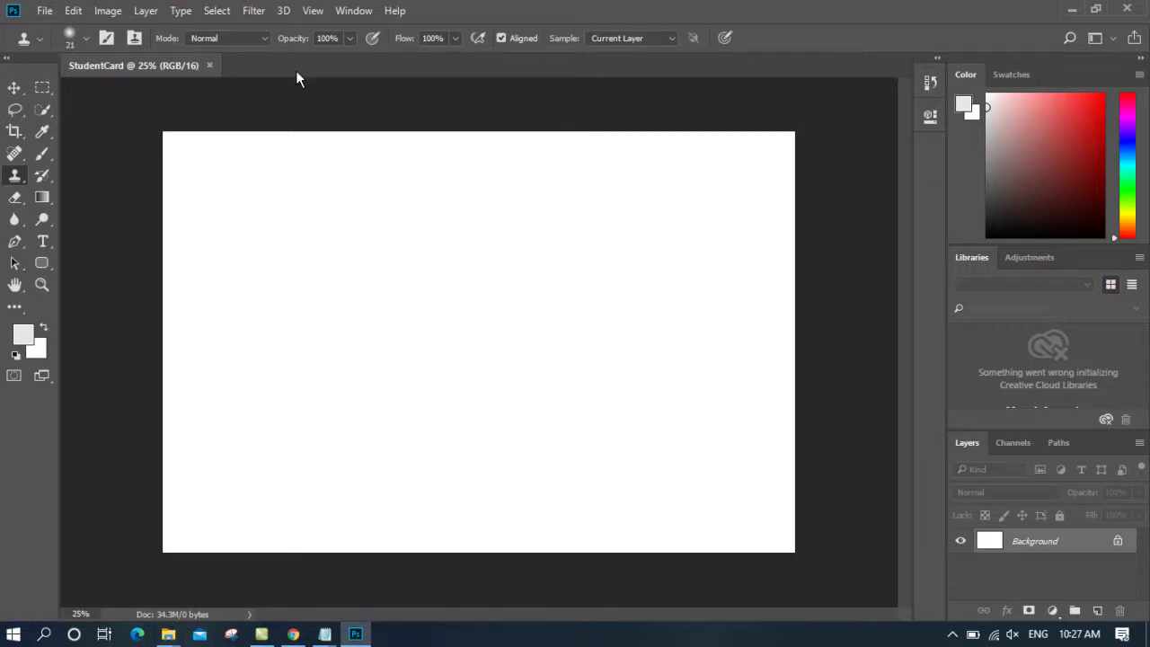
left_click_drag(119, 109, 827, 583)
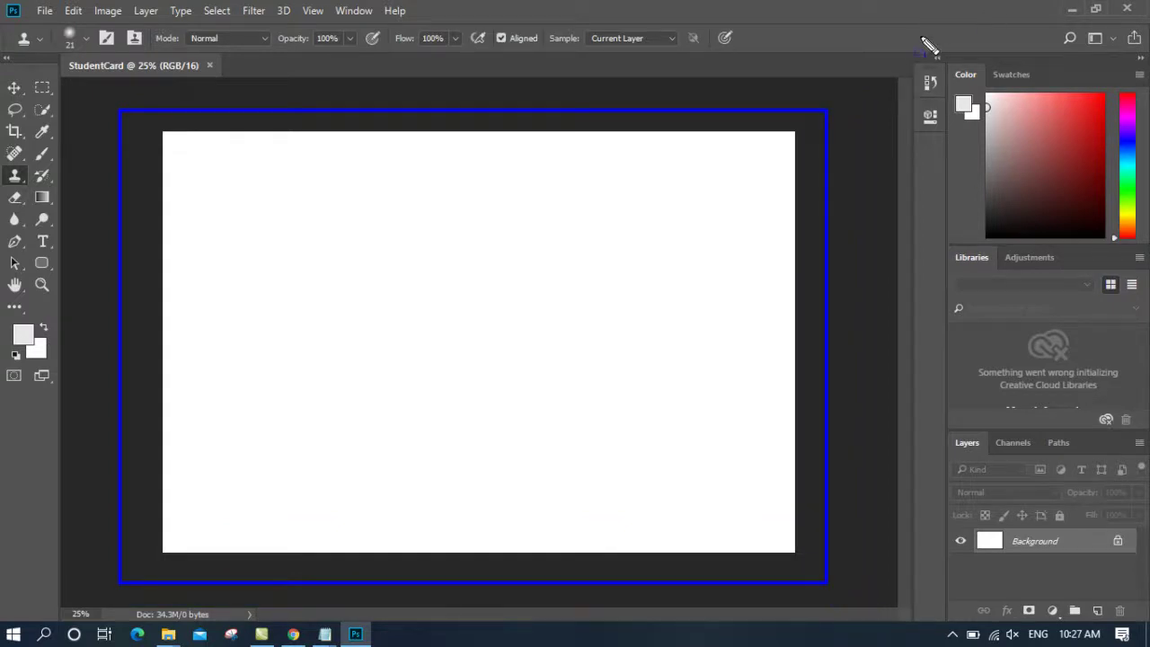
left_click_drag(907, 49, 1148, 645)
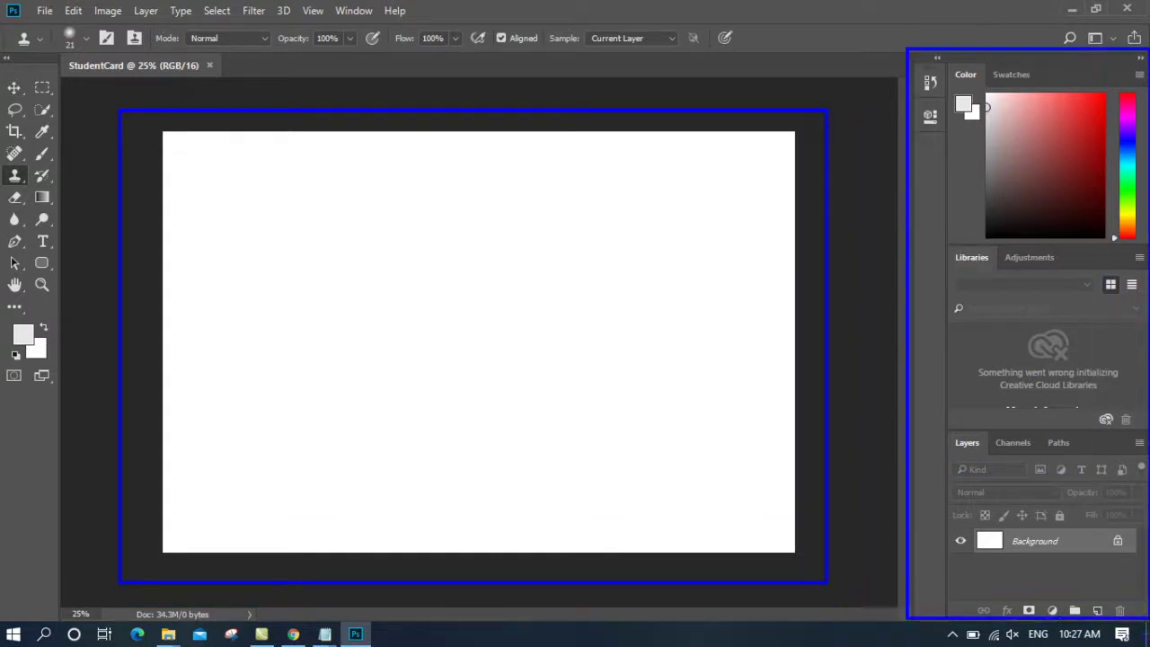
Step: Hide and then restore the Color panel from the Window menu
left_click(340, 12)
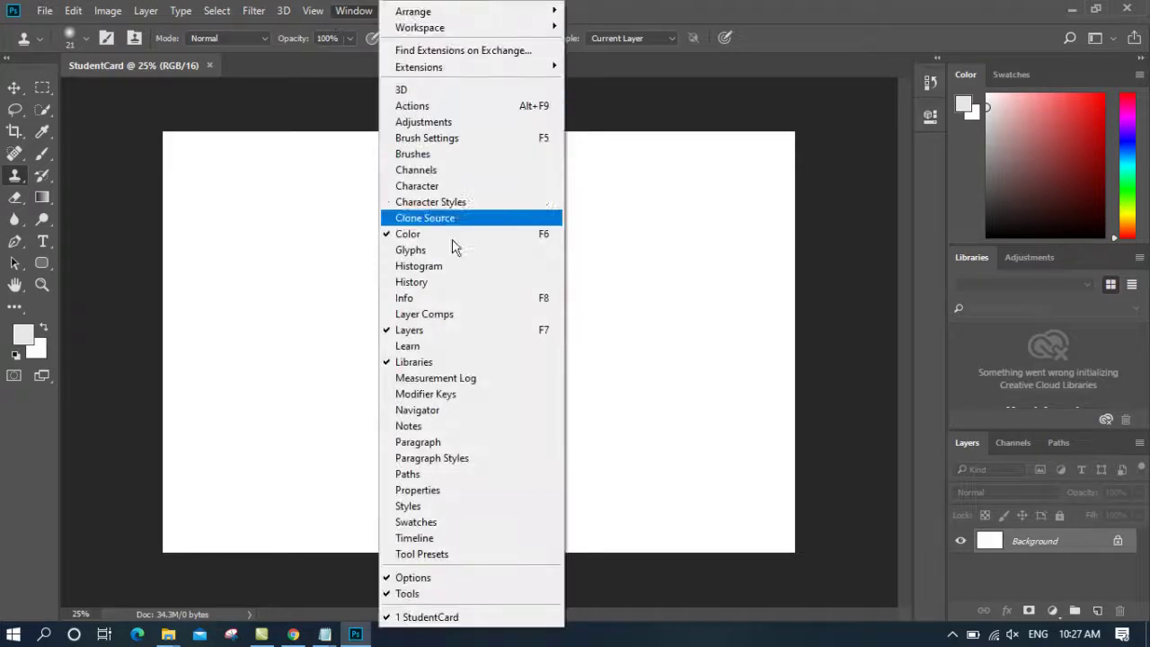
left_click(454, 234)
left_click(362, 10)
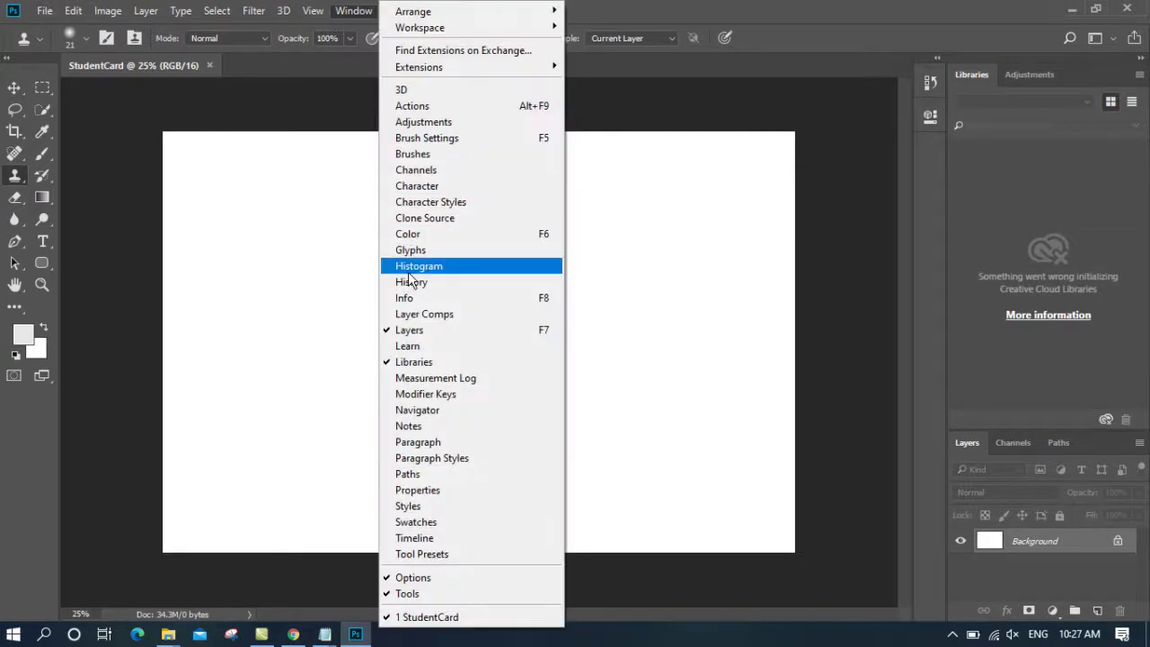
left_click(409, 234)
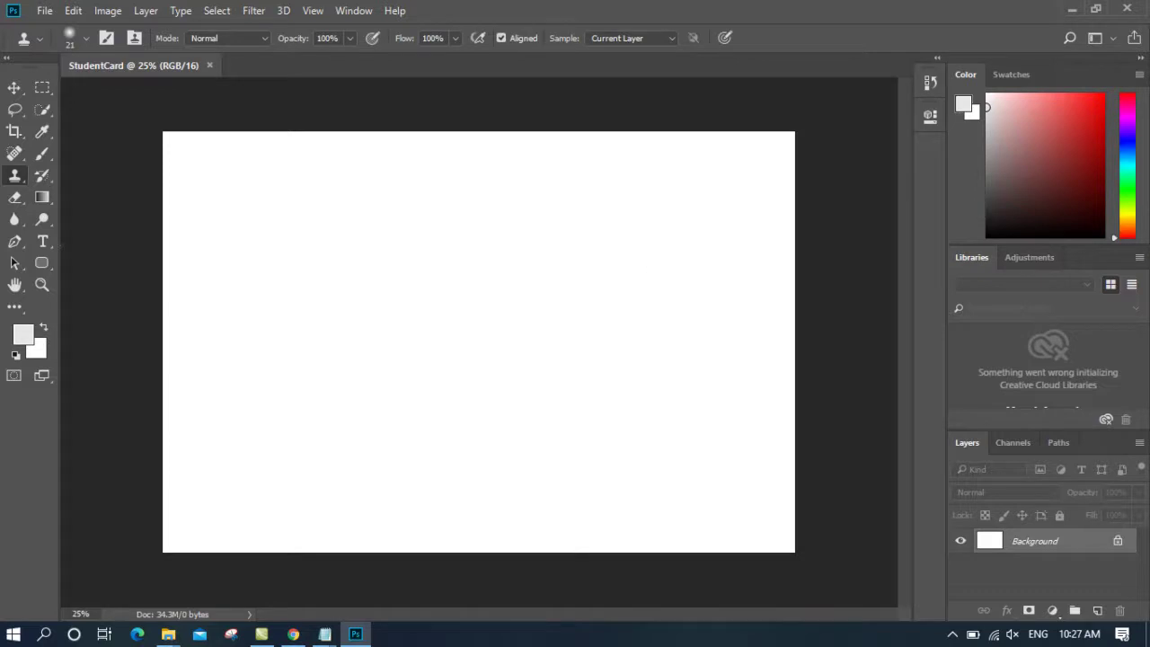
Step: Dismiss the clone stamp source error and select the Move tool
left_click(398, 267)
left_click(577, 261)
left_click(16, 89)
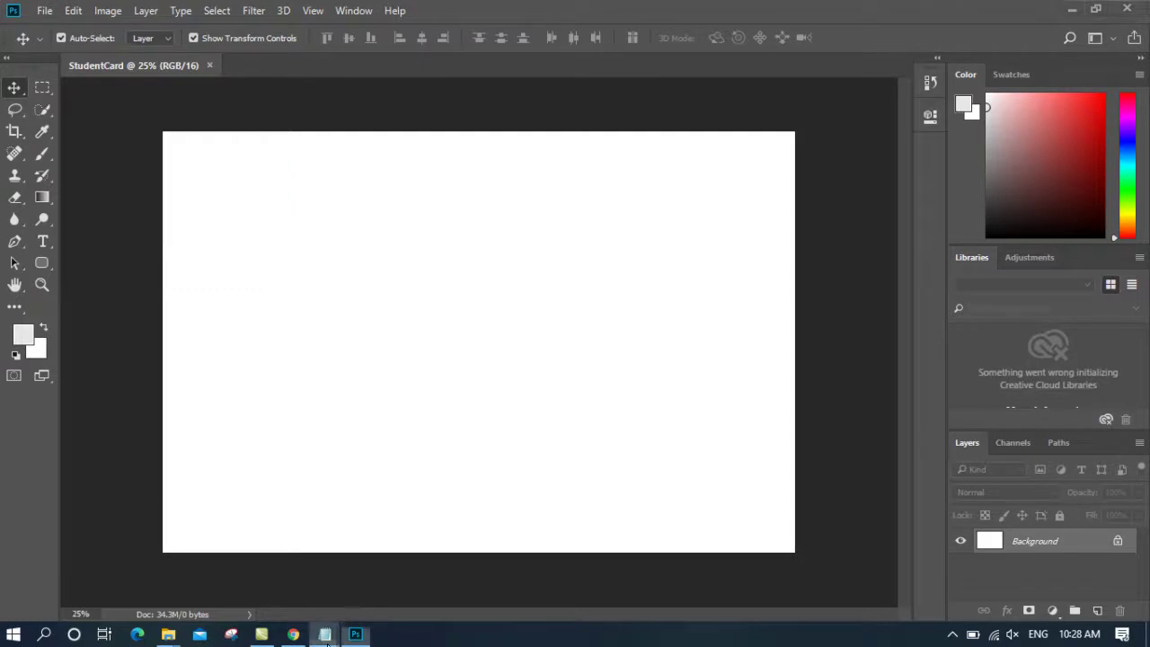
Step: Add 'Zoom (Control + Zoom in)' and 'Control - Zoom out)' lines to the notes
mouse_move(325, 634)
left_click(399, 571)
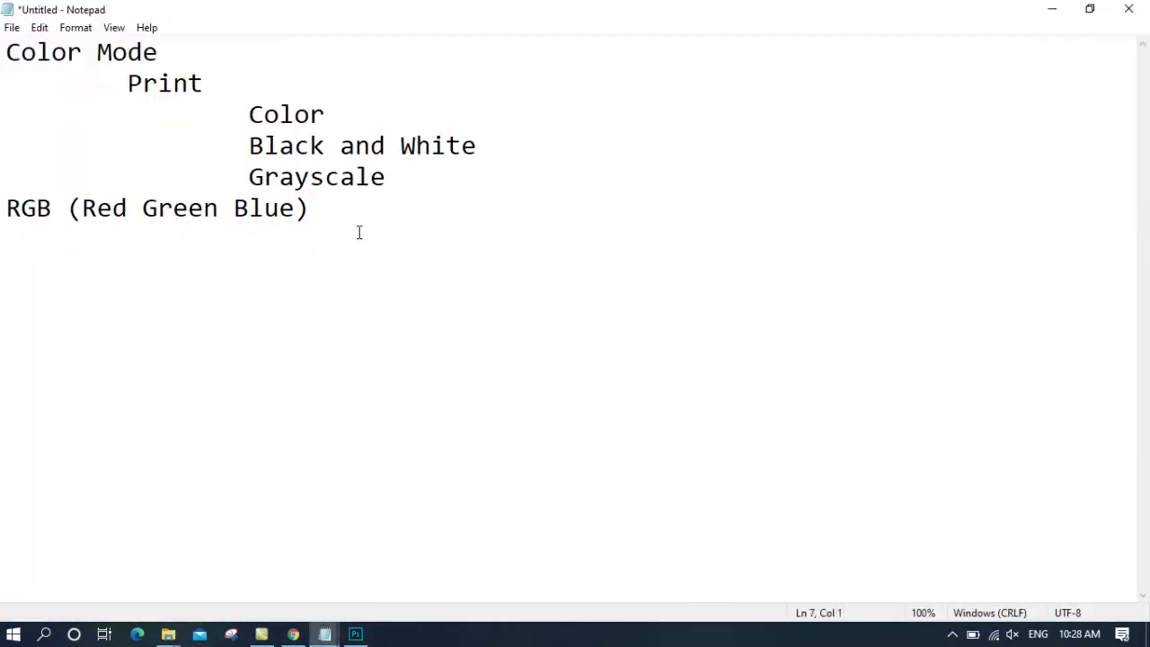
type("Zoom (")
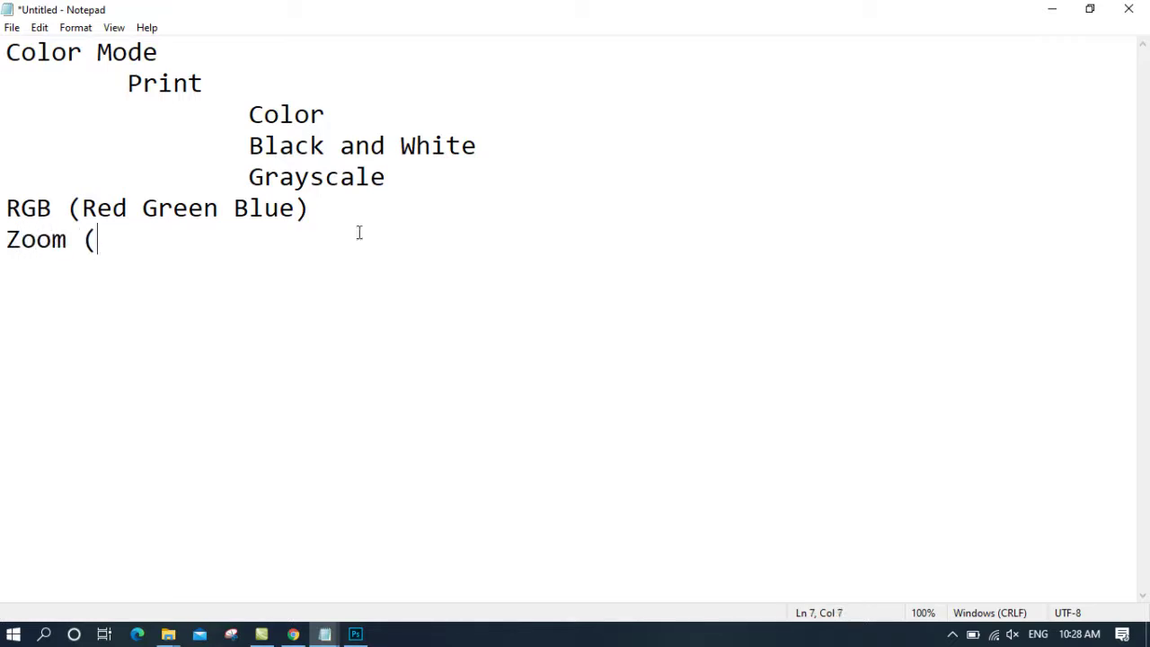
type("Contro")
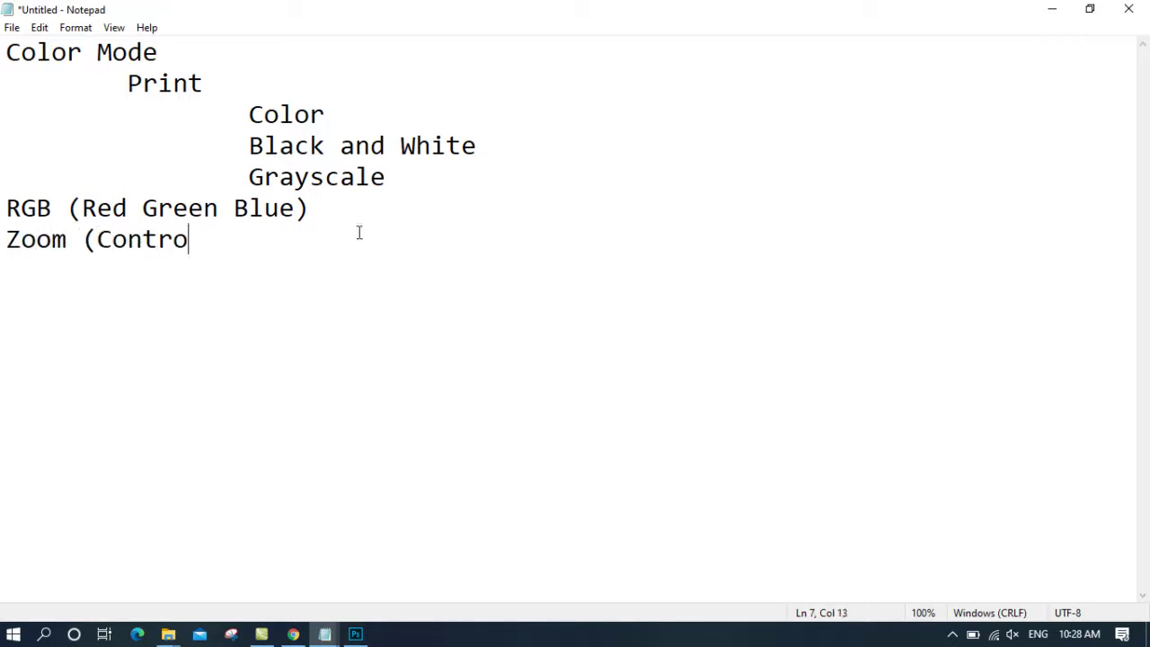
type("l + ")
type("Zoom in")
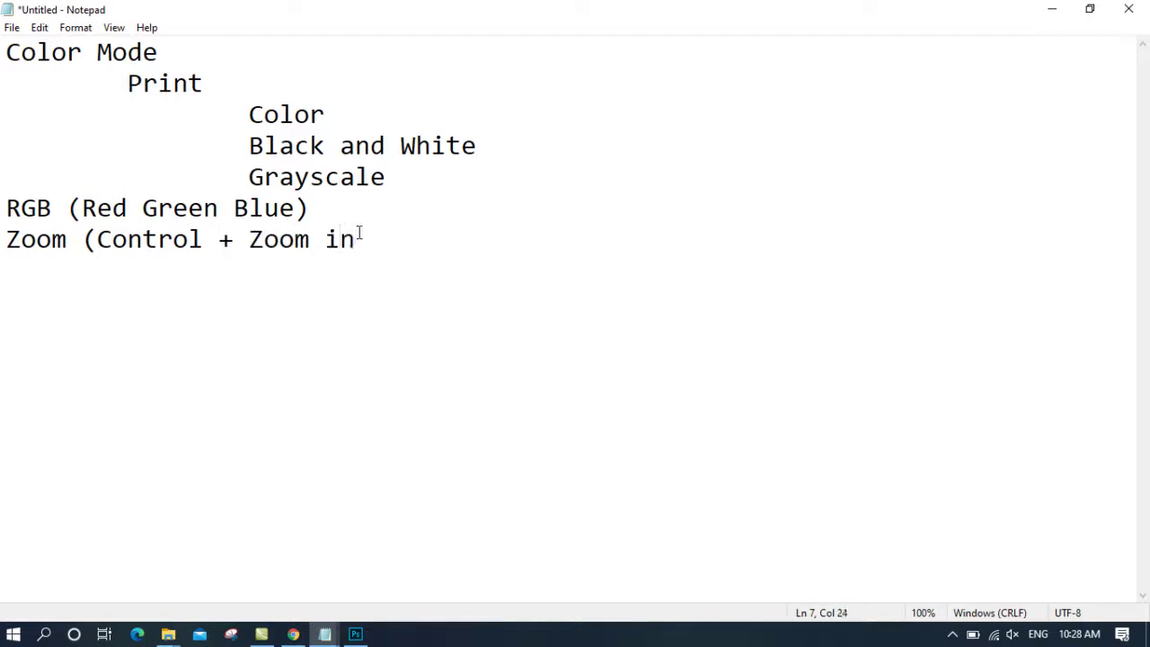
type(")")
key("Return")
type("Contro")
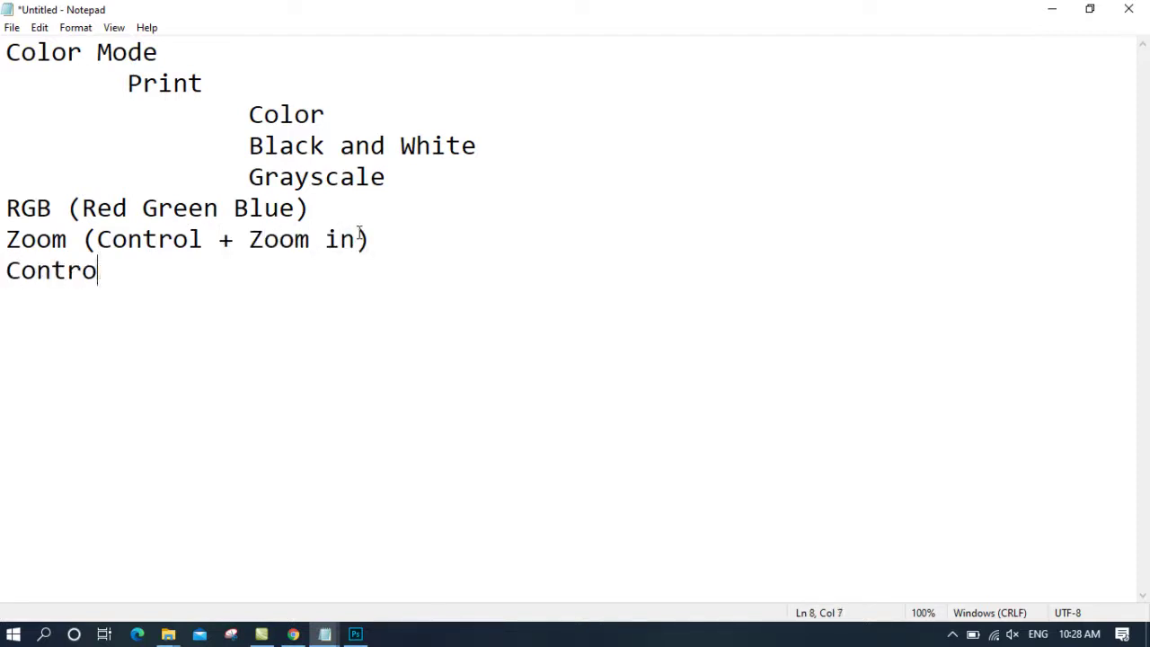
type("l - Zoom ")
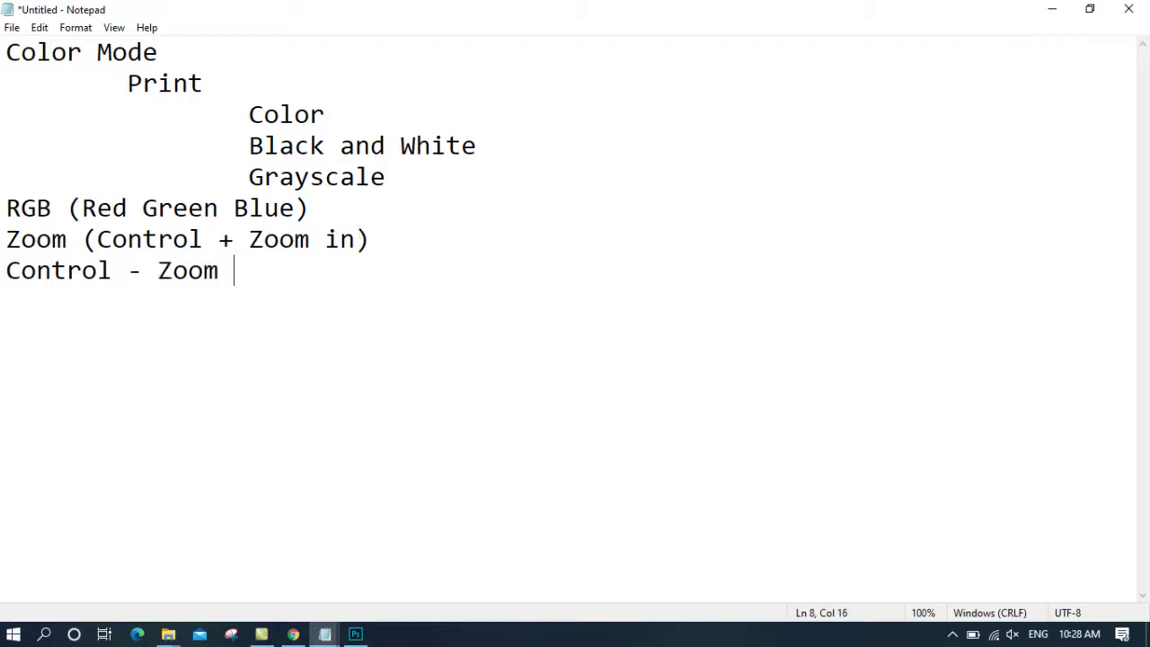
type("out )")
key("Return")
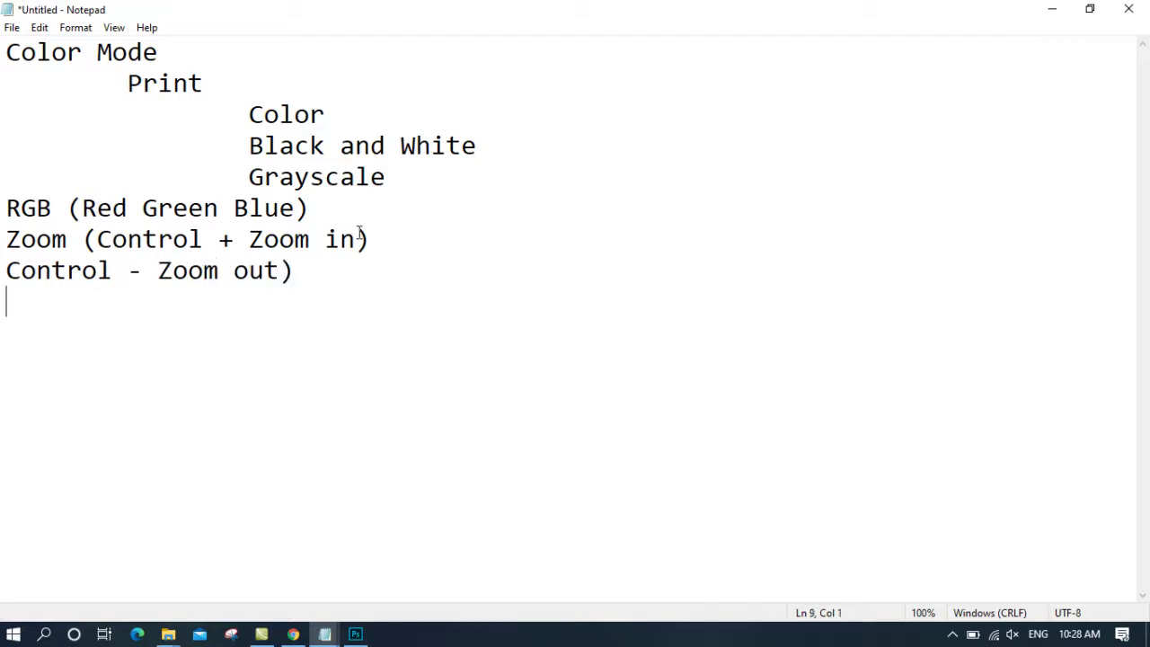
Step: Zoom the StudentCard canvas in and out with Ctrl++ and Ctrl+-, ending zoomed out
left_click(1049, 9)
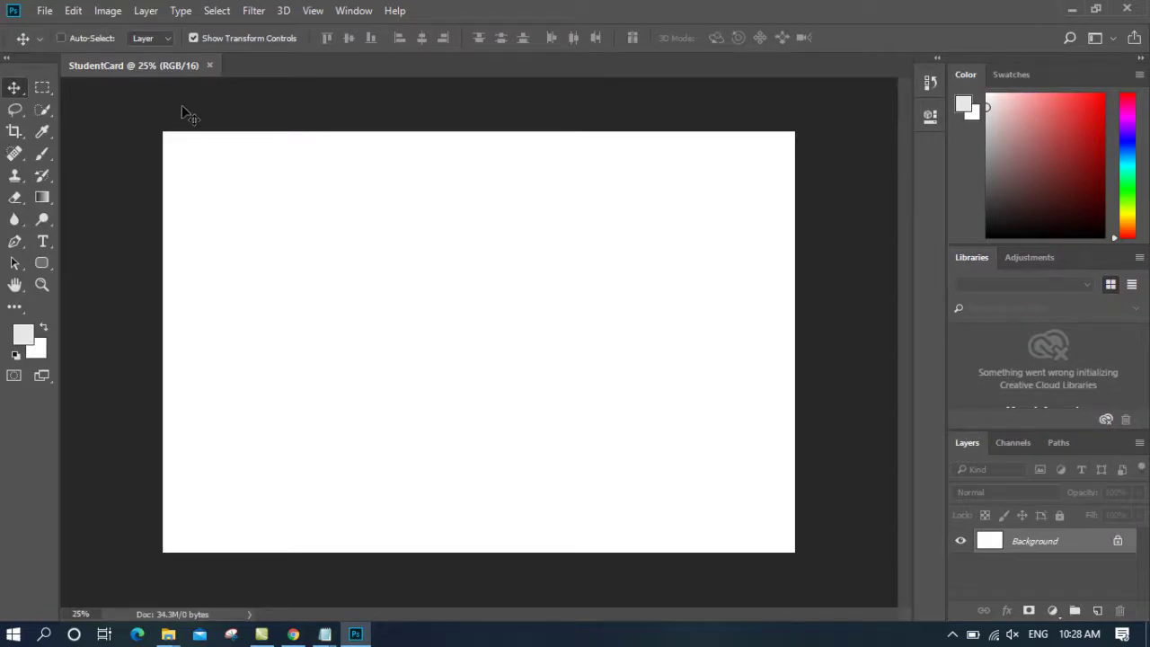
key("ctrl+plus")
key("ctrl+plus")
key("ctrl+plus")
key("ctrl+minus")
key("ctrl+minus")
key("ctrl+minus")
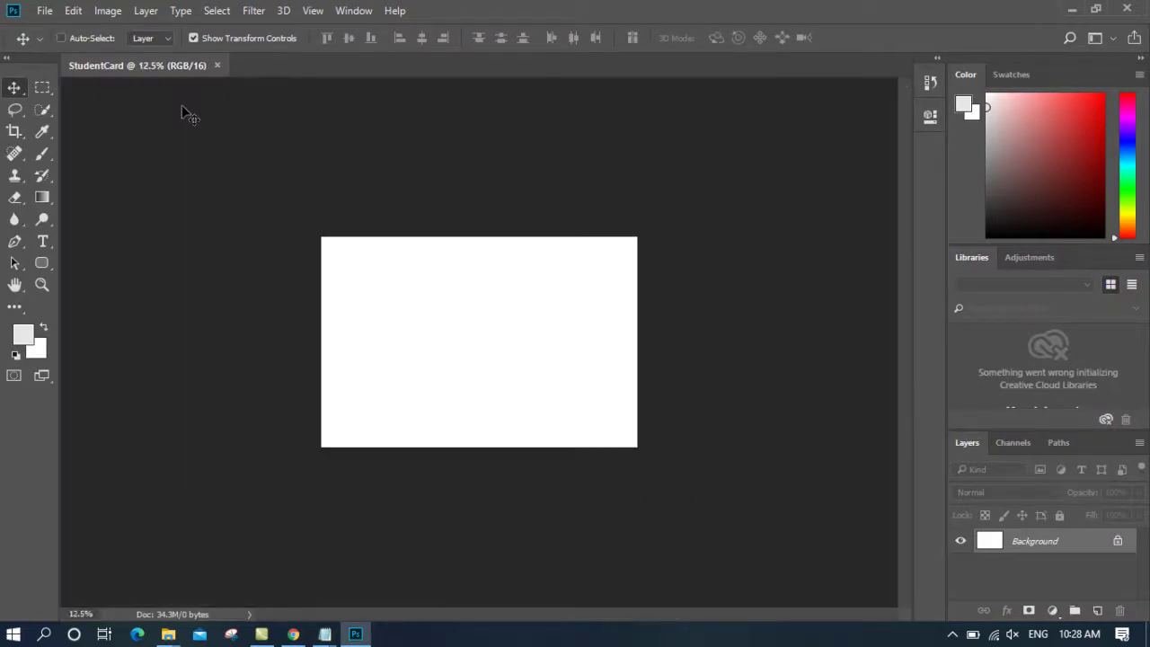
key("ctrl+minus")
key("ctrl+minus")
key("ctrl+minus")
key("ctrl+plus")
key("ctrl+plus")
key("ctrl+plus")
key("ctrl+plus")
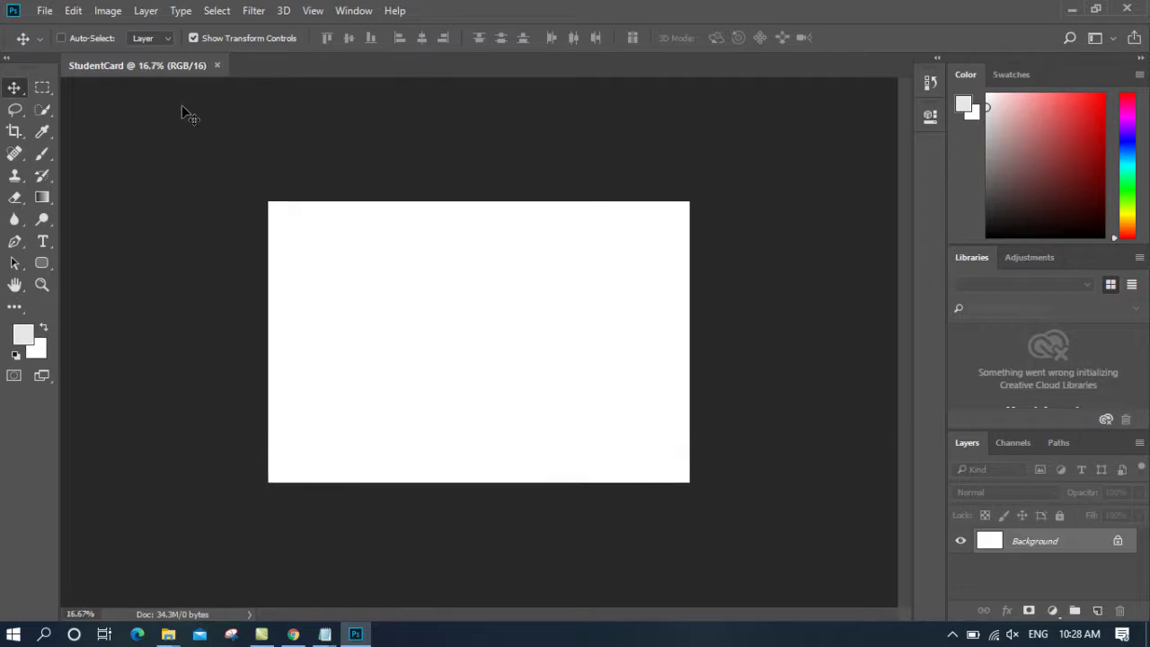
key("ctrl+plus")
key("ctrl+plus")
key("ctrl+minus")
Step: Open 22.jpg from the Desktop designs folder and zoom in then out
left_click(49, 11)
left_click(56, 43)
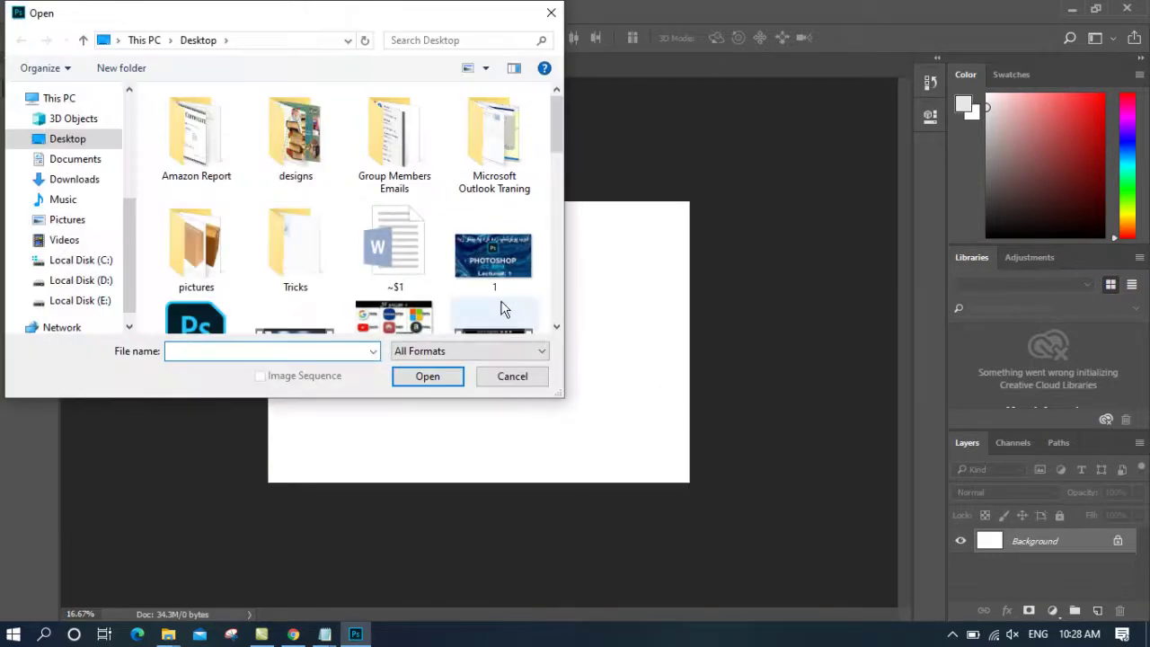
double_click(304, 133)
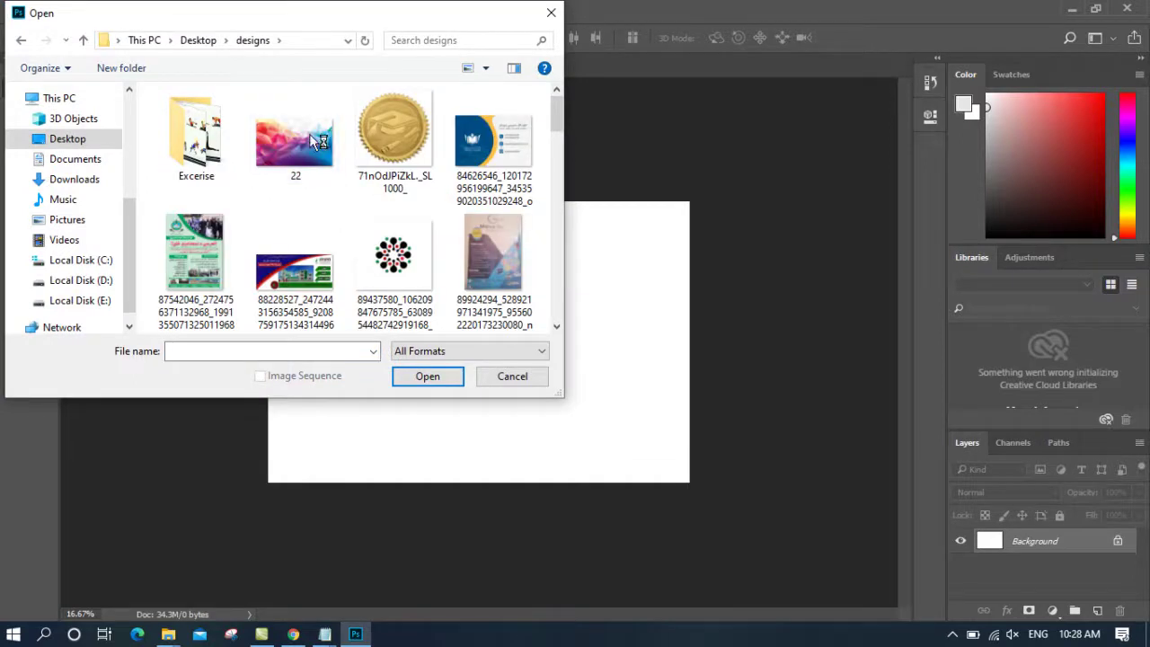
left_click(439, 379)
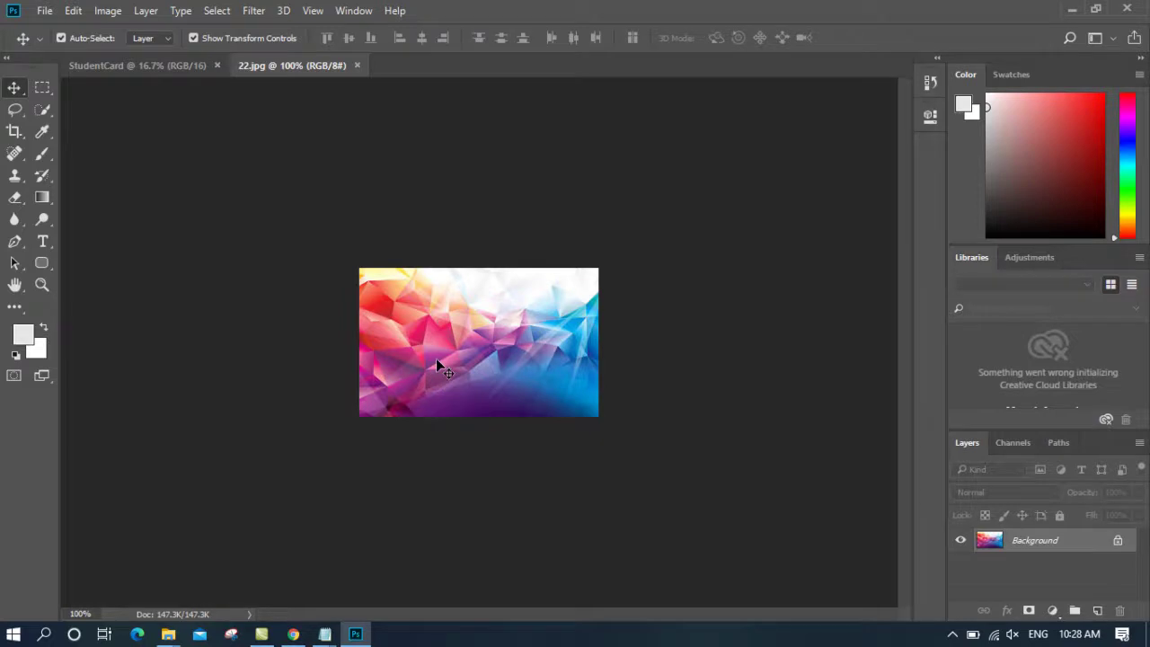
key("ctrl+plus")
key("ctrl+plus")
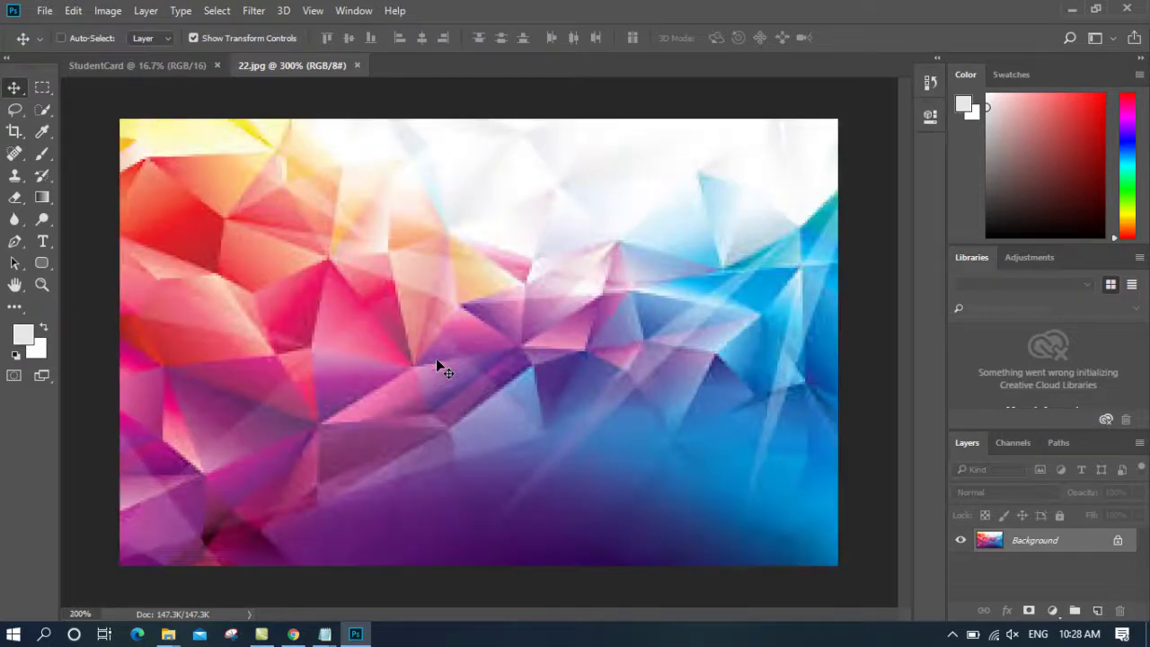
key("ctrl+minus")
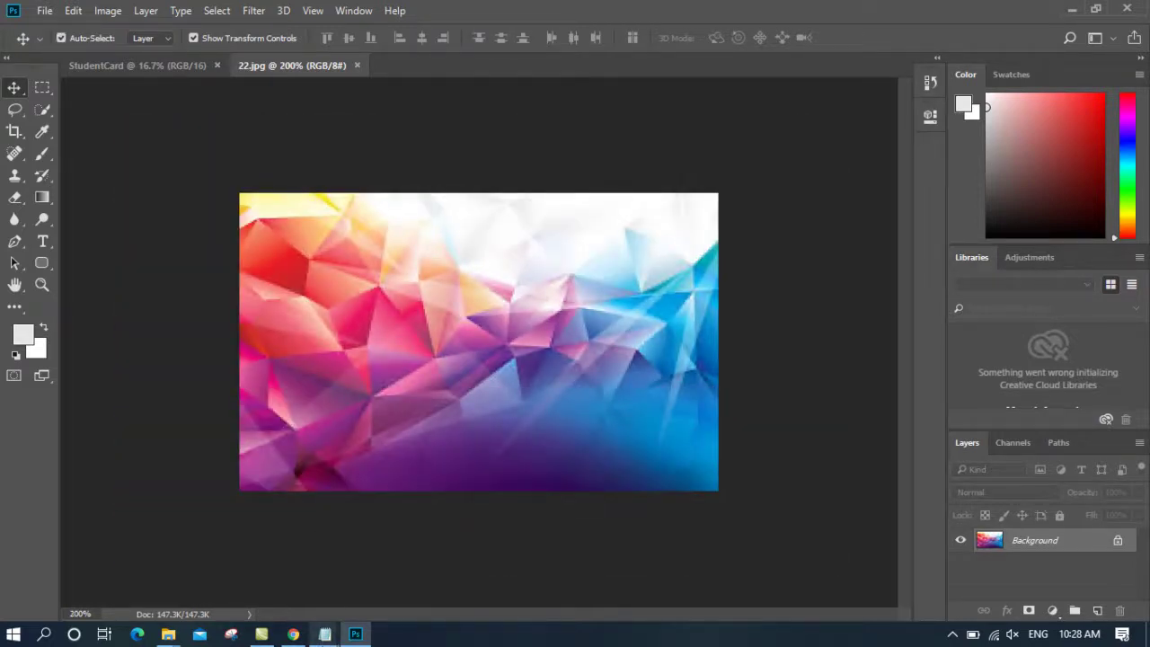
Step: Type 'Laye' into the Notepad notes and return to Photoshop
mouse_move(324, 634)
left_click(359, 552)
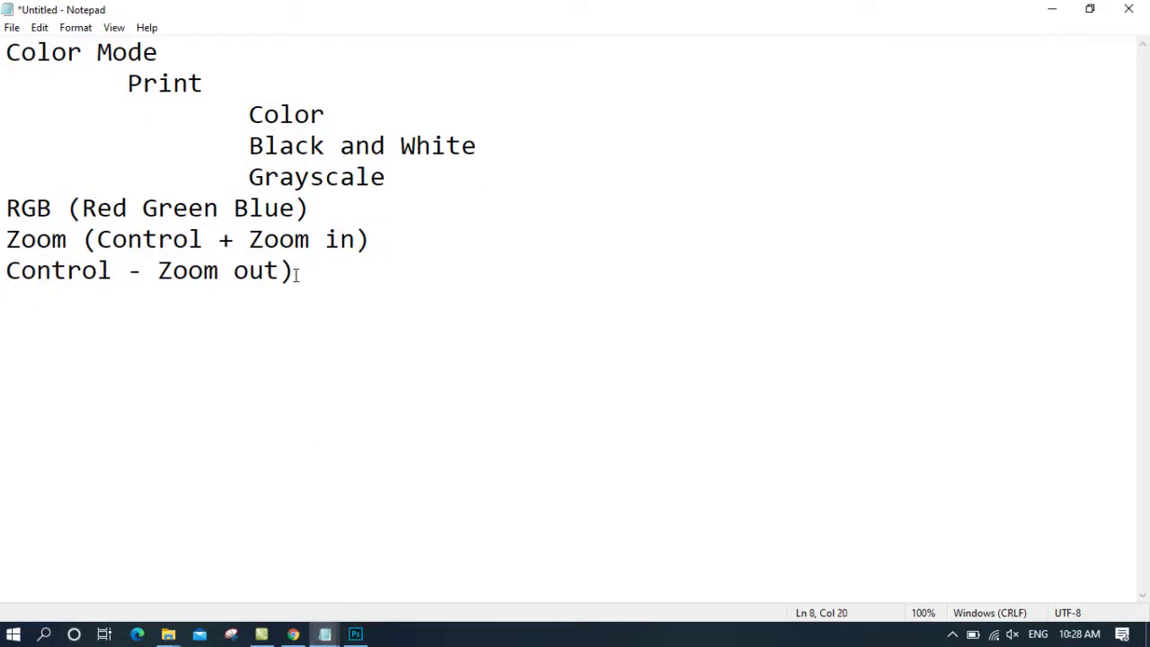
type("Laye")
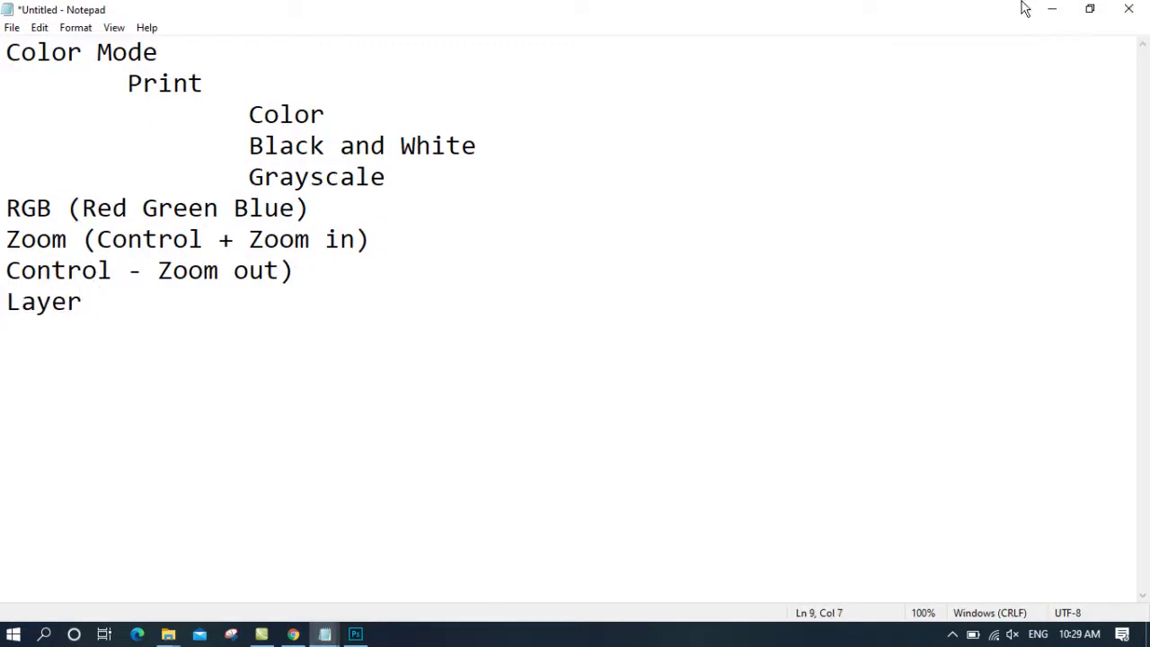
left_click(1049, 9)
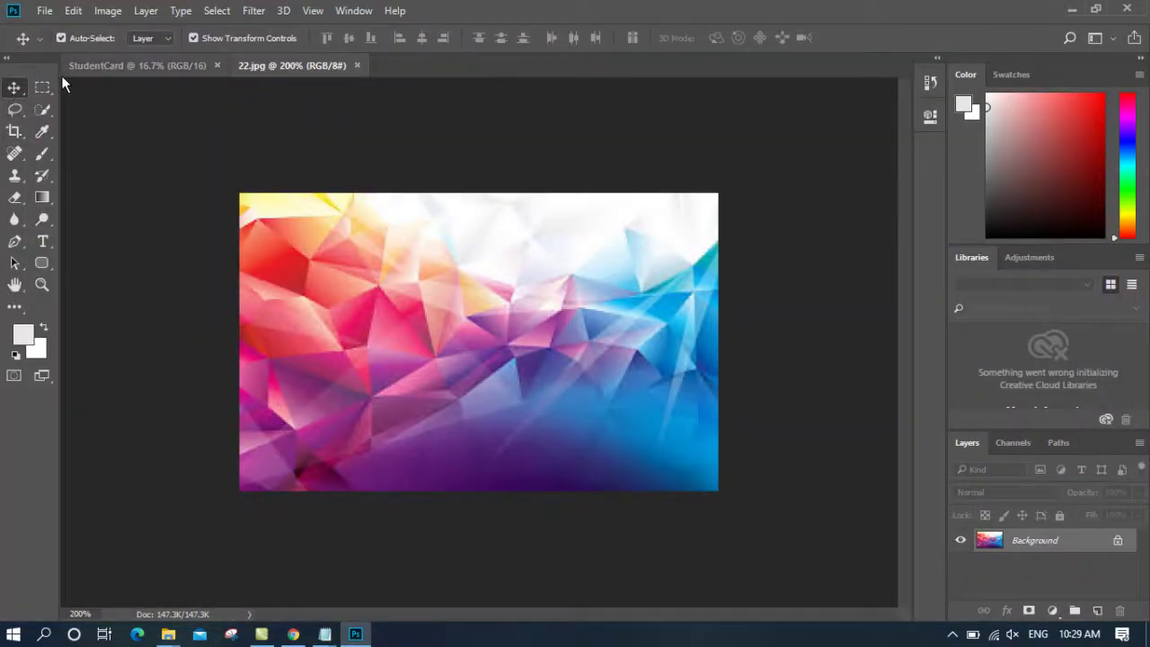
Step: Select a rectangle in the middle of 22.jpg with the Rectangular Marquee tool
right_click(42, 87)
left_click(135, 103)
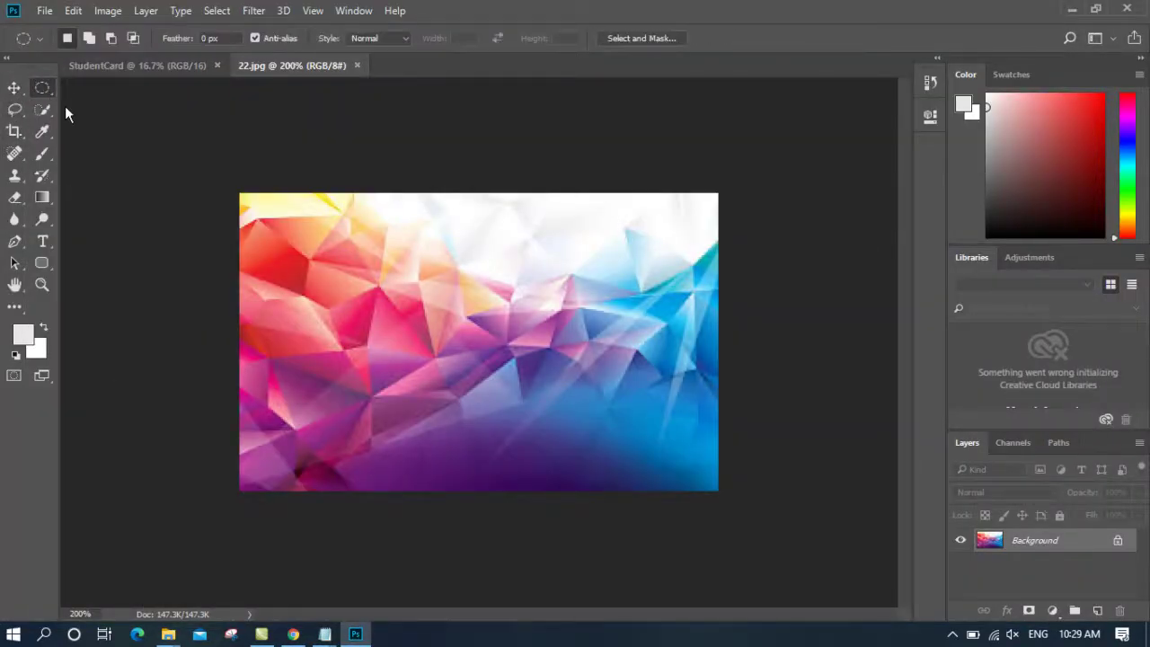
right_click(42, 87)
left_click(85, 89)
left_click_drag(349, 268, 545, 372)
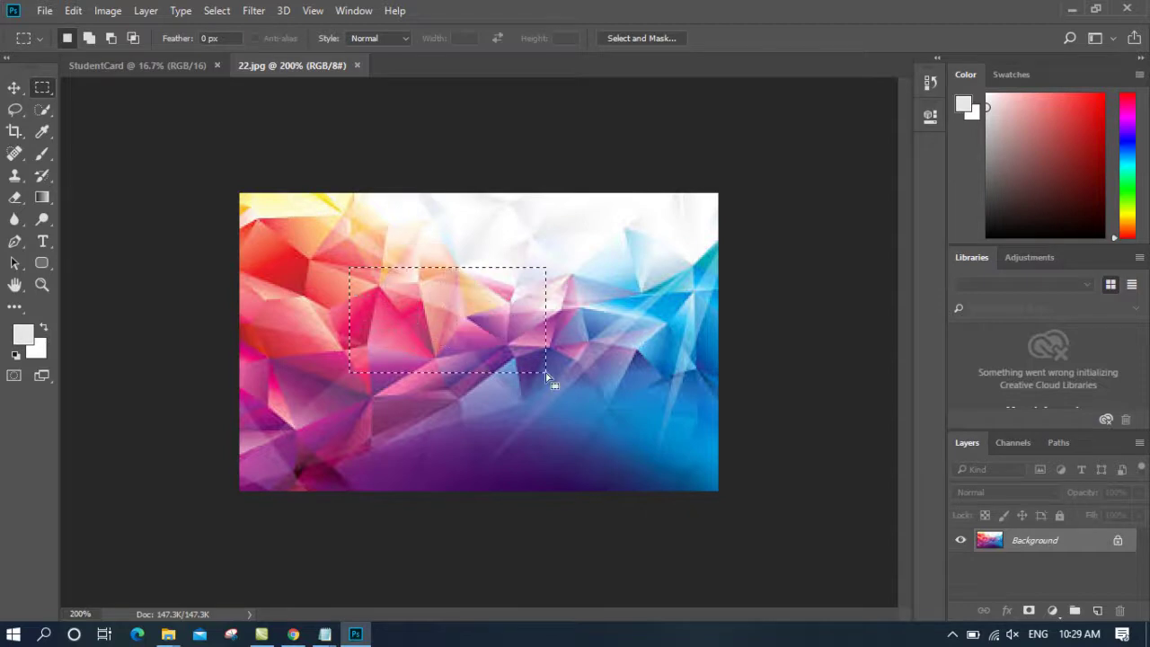
Step: Move the selected piece to the lower right of the image, leaving a white gap
left_click(14, 88)
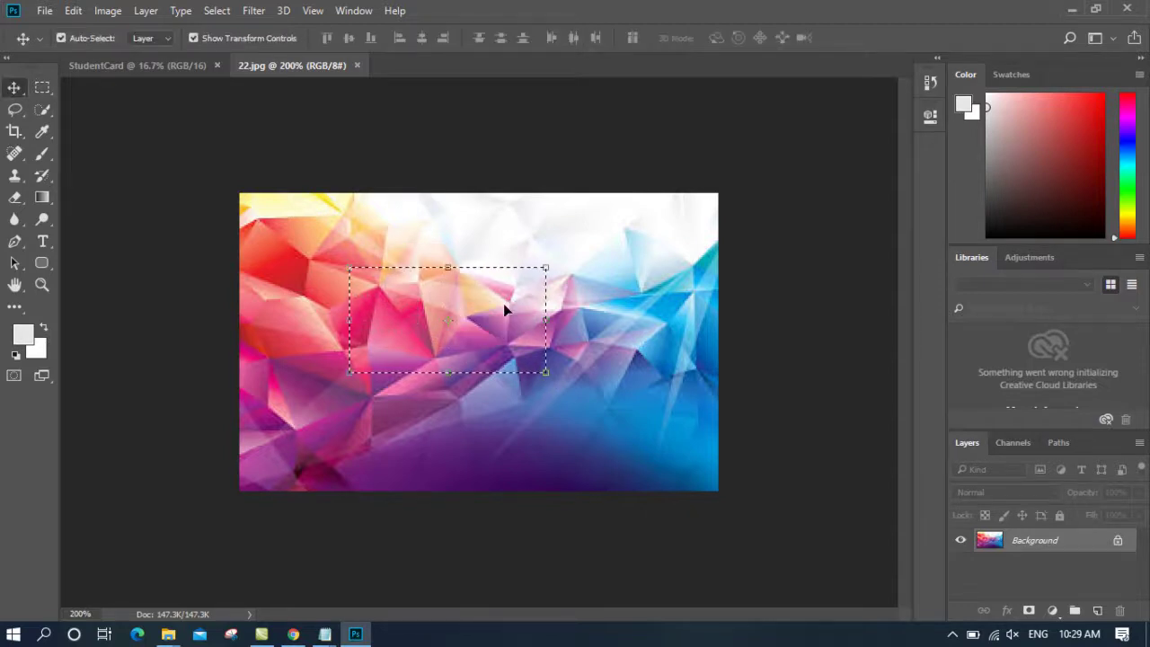
mouse_move(516, 294)
left_mouse_down()
mouse_move(628, 392)
mouse_move(581, 236)
left_mouse_up()
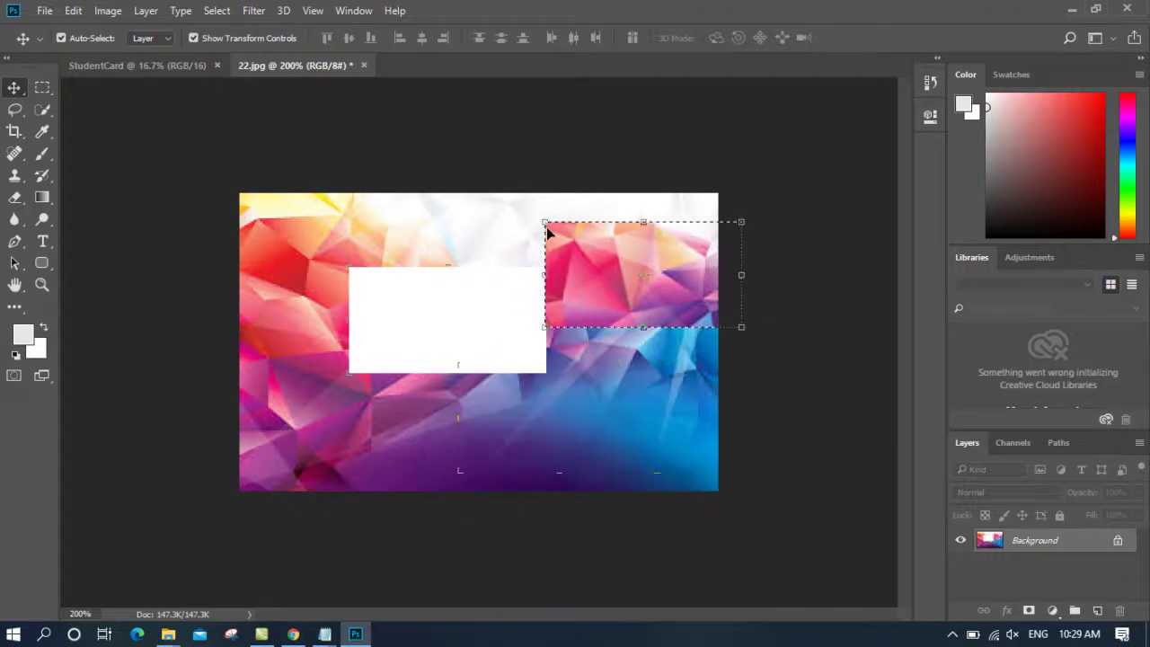
mouse_move(452, 208)
left_mouse_down()
mouse_move(606, 384)
mouse_move(554, 347)
left_mouse_up()
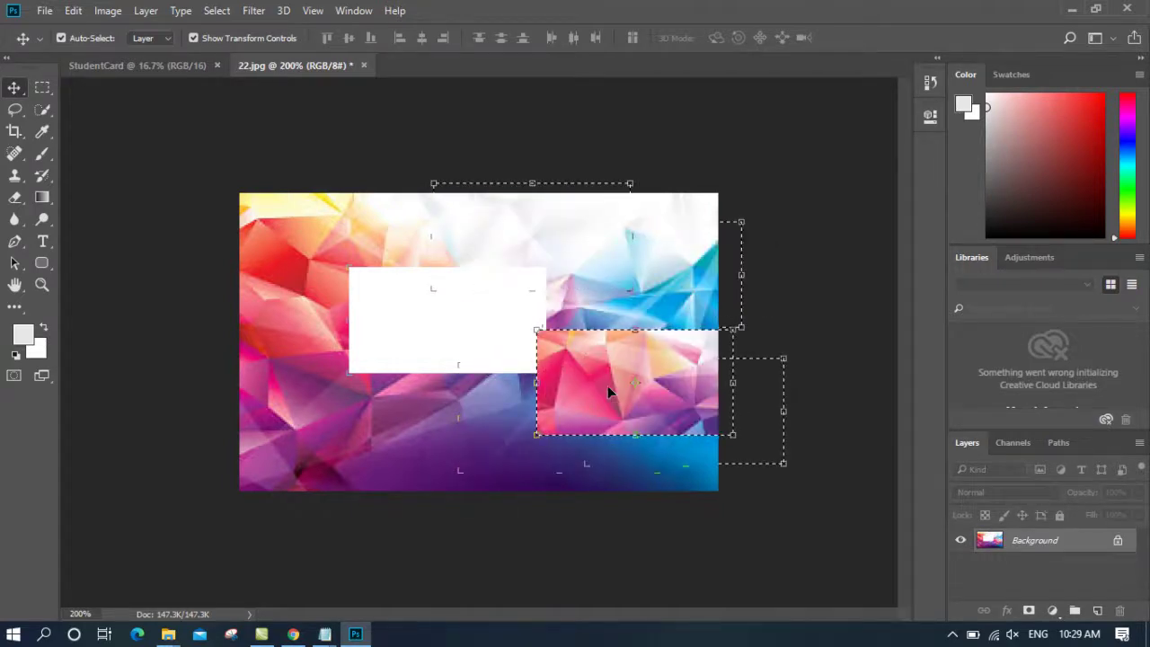
mouse_move(596, 381)
left_mouse_down()
mouse_move(651, 286)
mouse_move(539, 434)
mouse_move(344, 265)
left_mouse_up()
left_click_drag(605, 293, 589, 406)
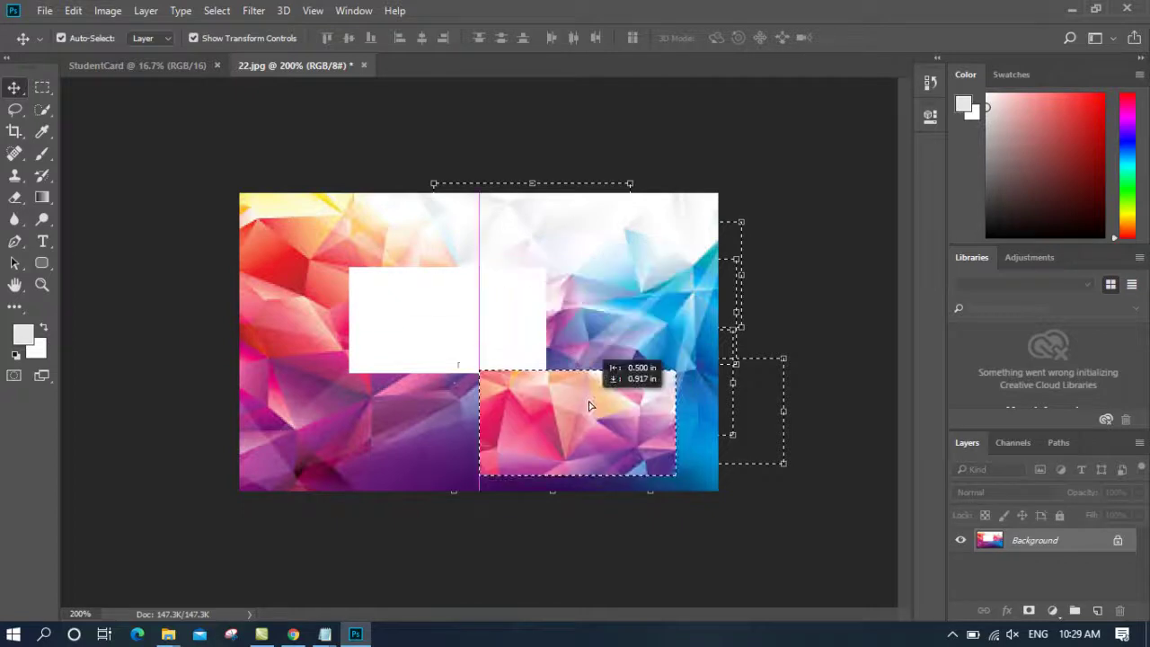
Step: Glance at the Layer menu, then bring up New Document with the 821×442 px Clipboard preset
left_click(148, 11)
left_click(643, 112)
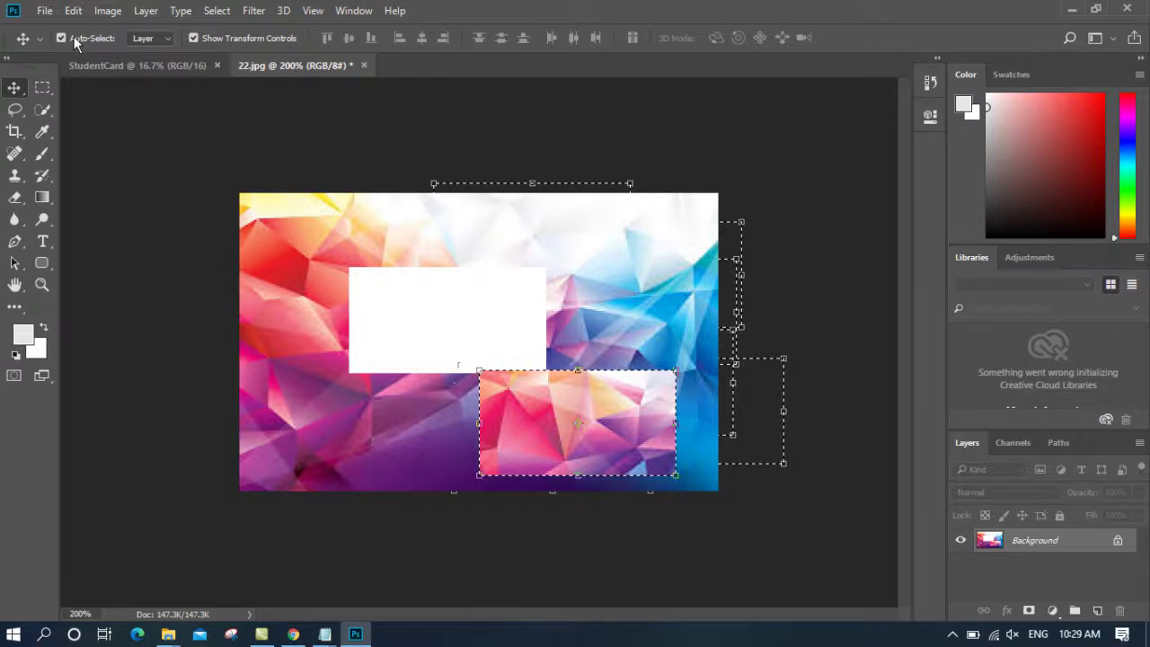
left_click(44, 11)
left_click(44, 11)
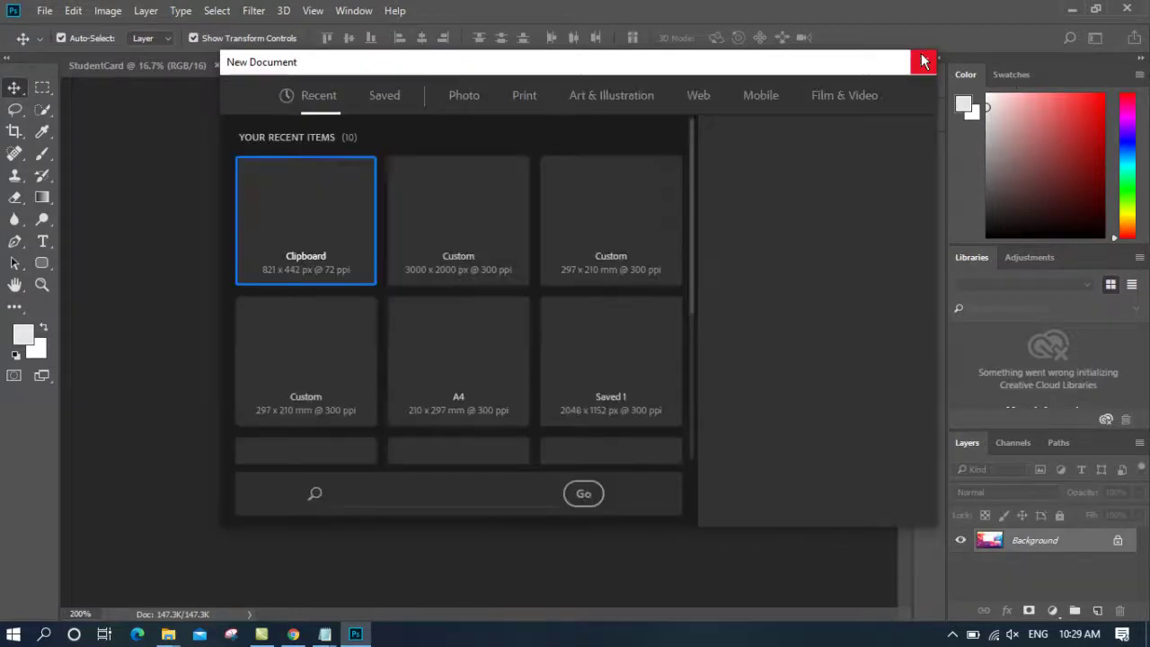
Step: Cancel the New Document dialog and look over the File menu's document commands
left_click(924, 61)
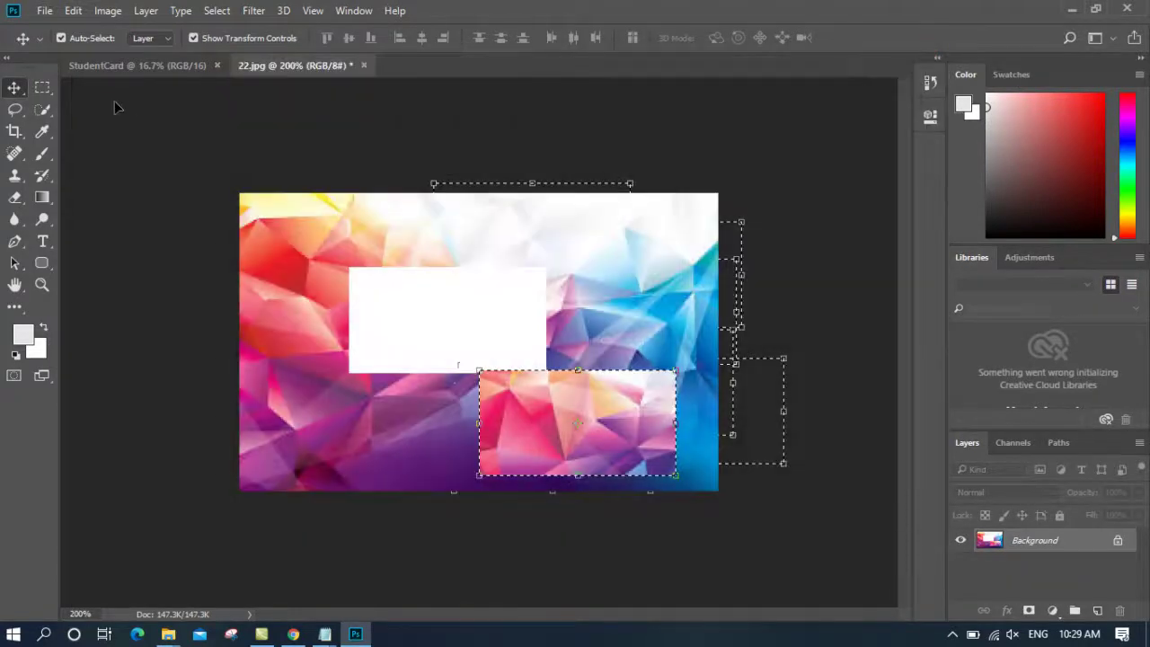
left_click(44, 13)
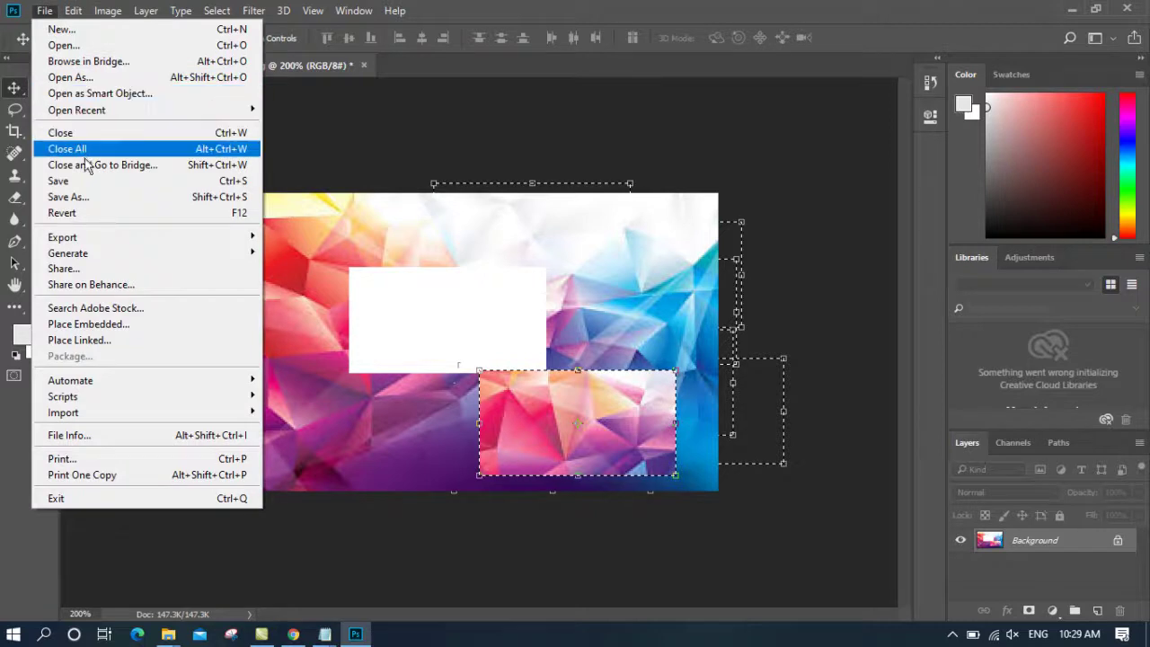
left_click(406, 154)
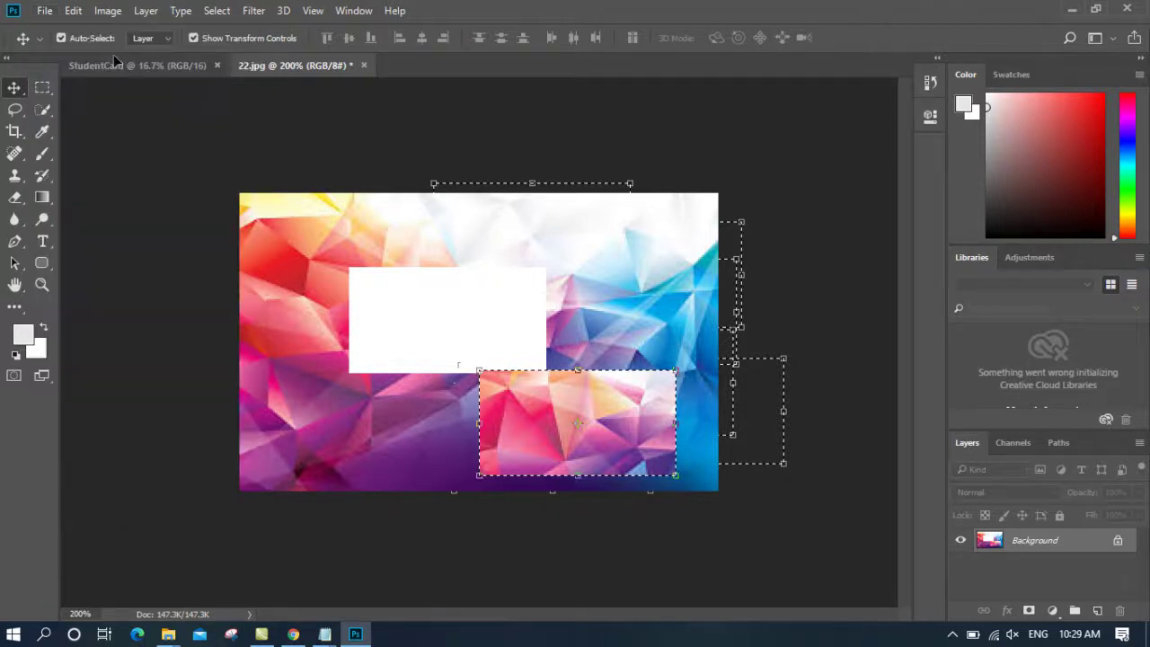
left_click(44, 11)
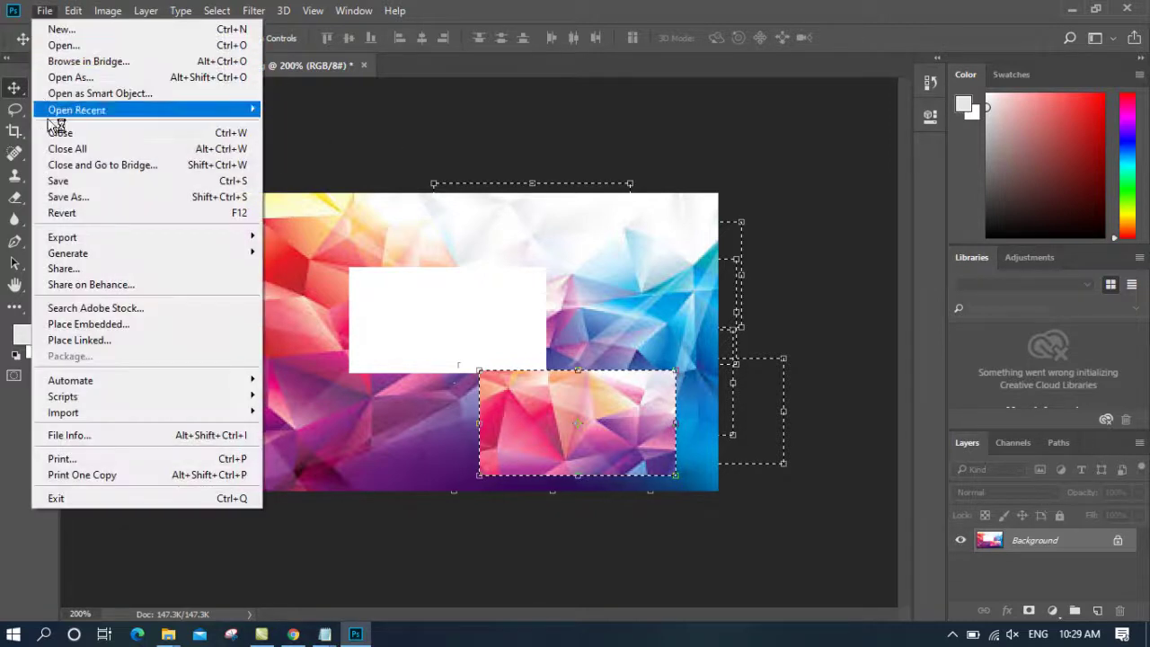
left_click(364, 65)
Step: Close 22.jpg without saving changes, then close StudentCard
left_click(365, 64)
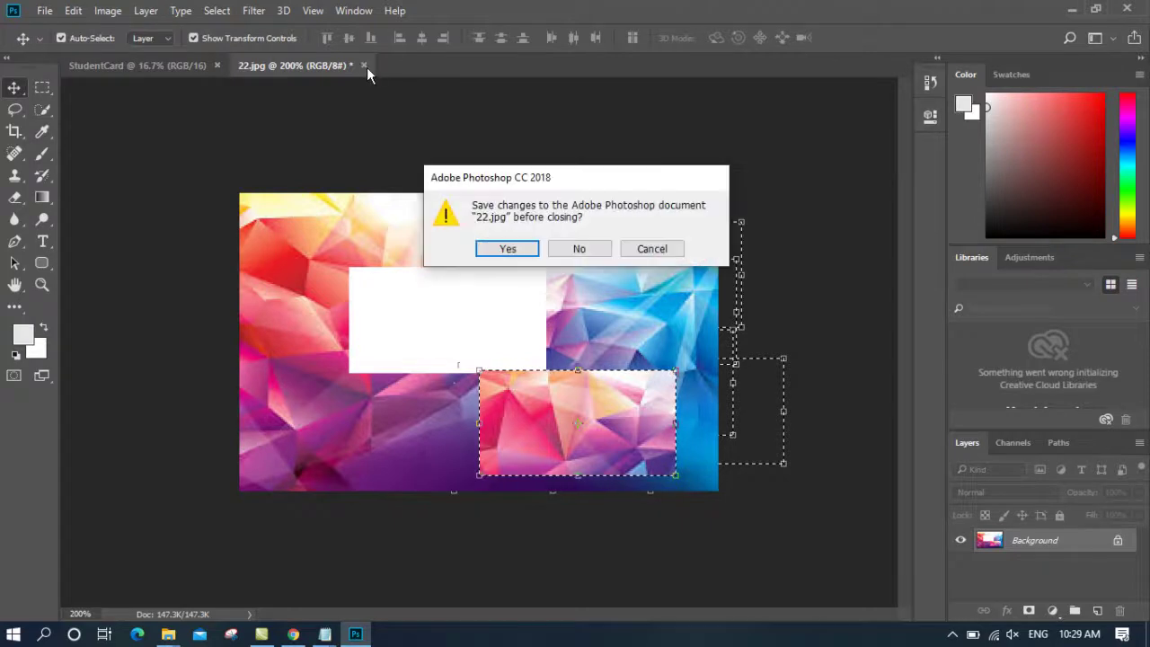
left_click(580, 245)
left_click(216, 65)
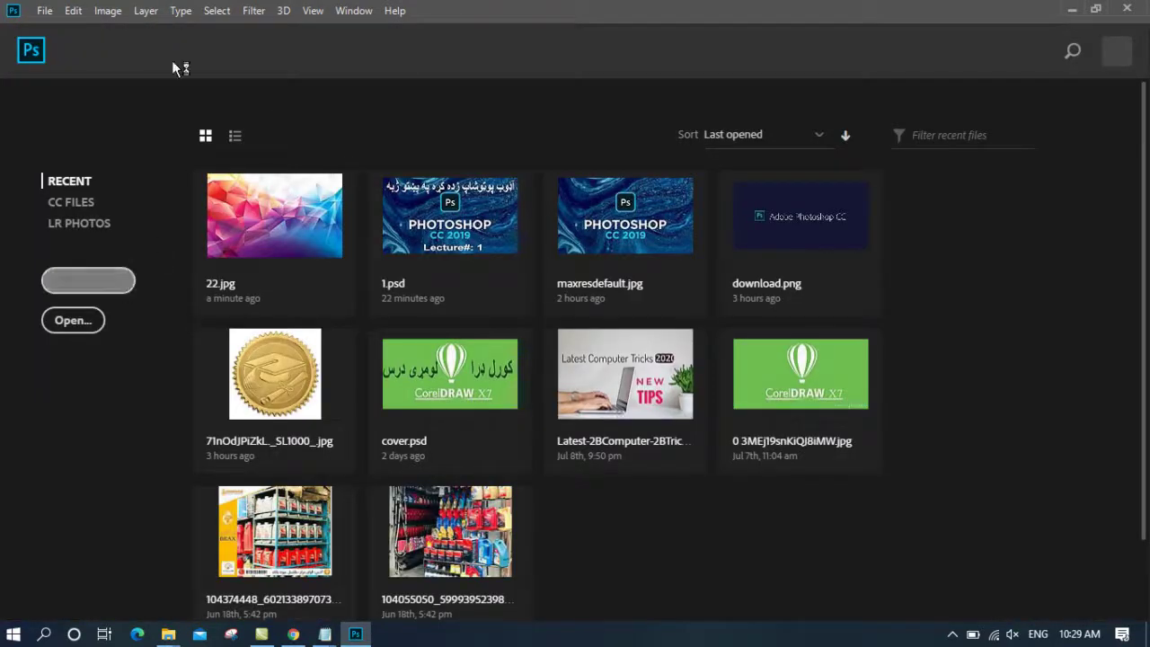
Step: Create a blank white 821×442 px, 72 ppi RGB document named Untitled-1
key("ctrl+n")
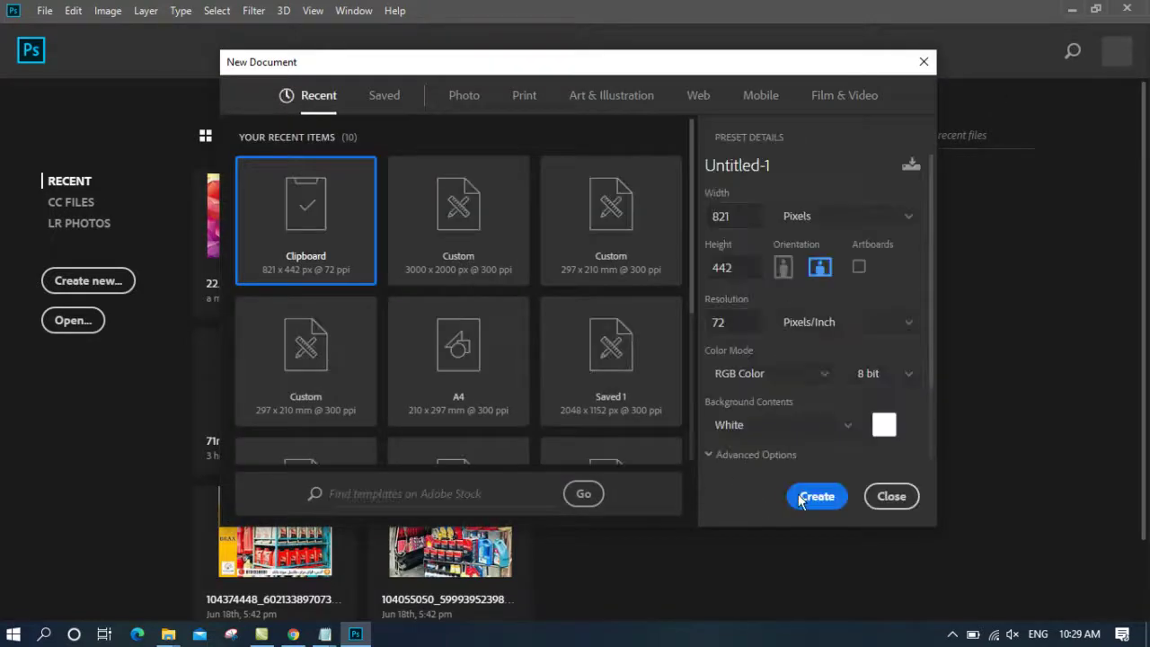
left_click(799, 496)
left_click(42, 12)
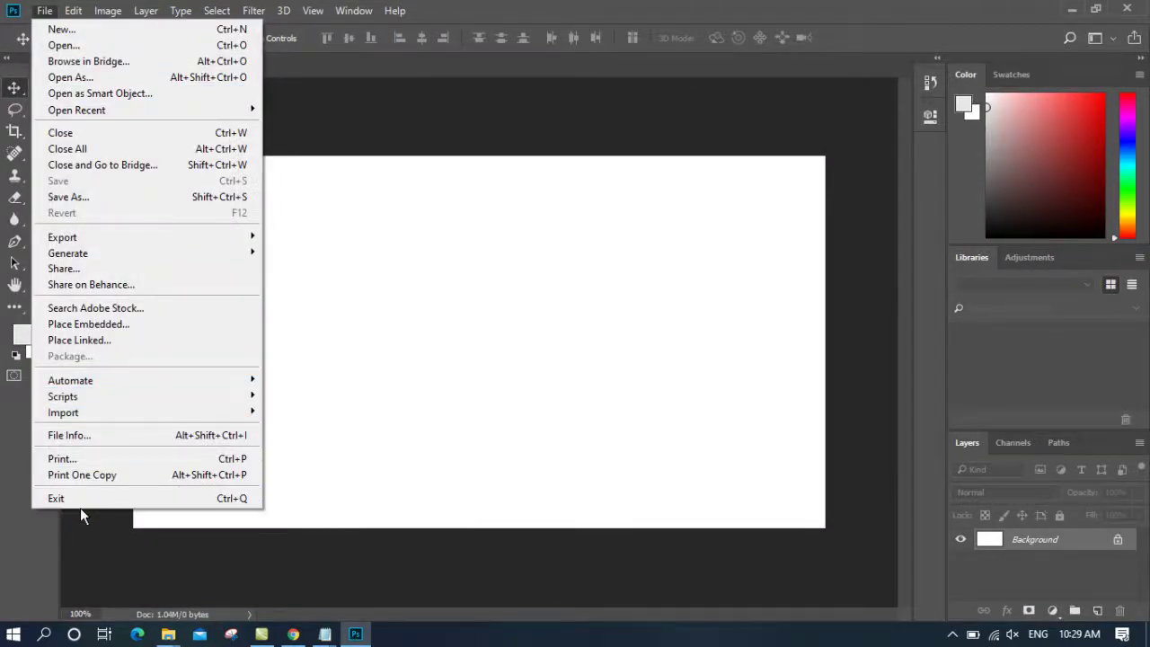
left_click(500, 196)
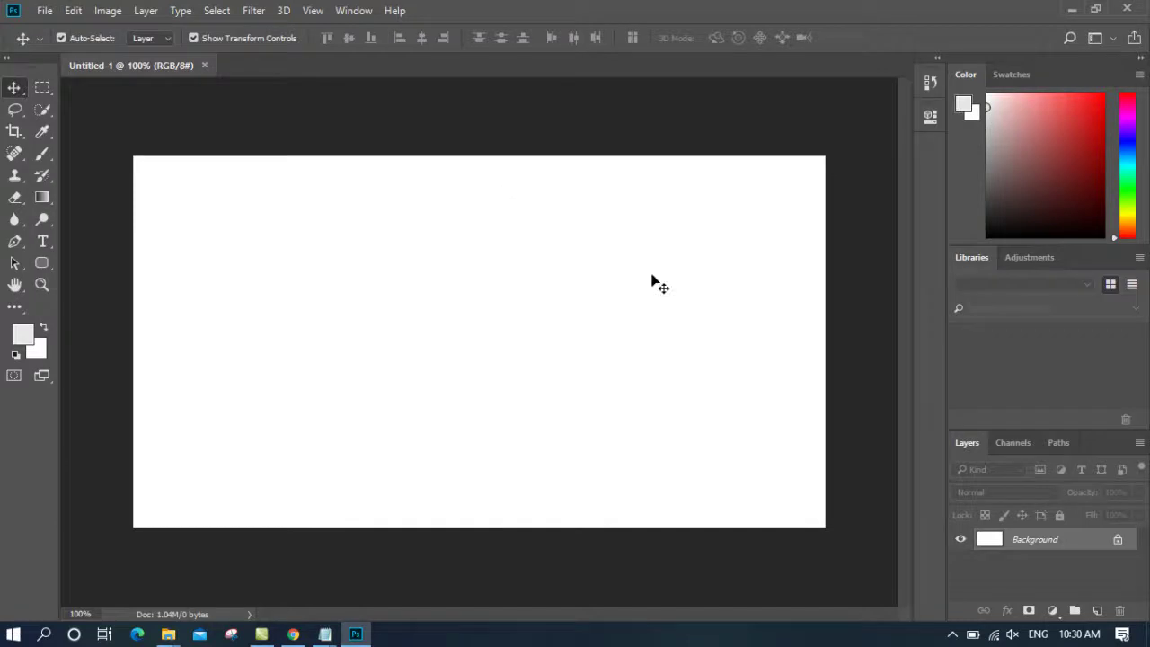